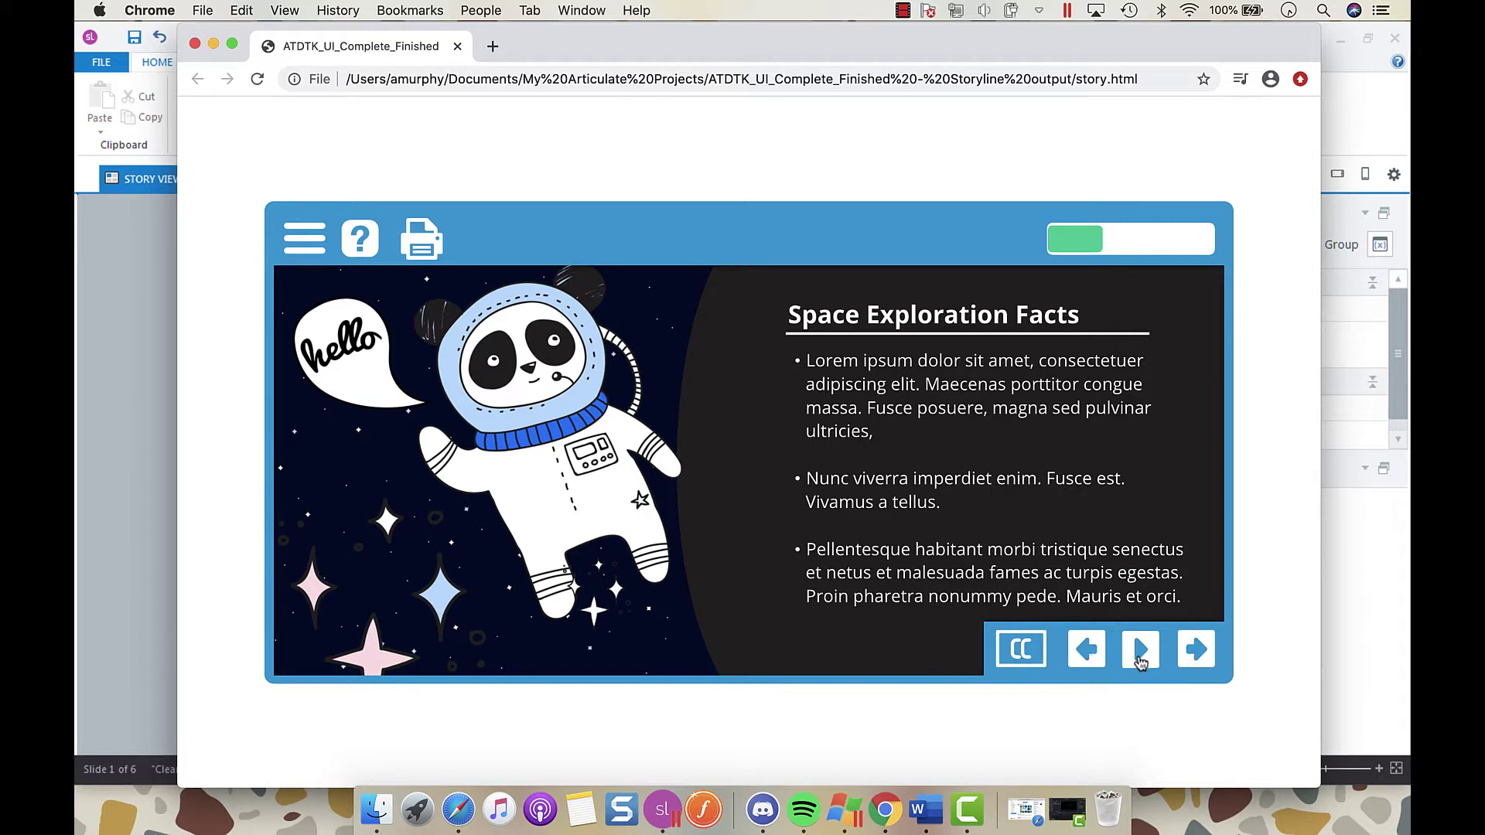
Test the finished course's navigation by advancing to the flying saucer slide and returning to the panda astronaut slide
click(1196, 657)
click(1196, 657)
click(1196, 657)
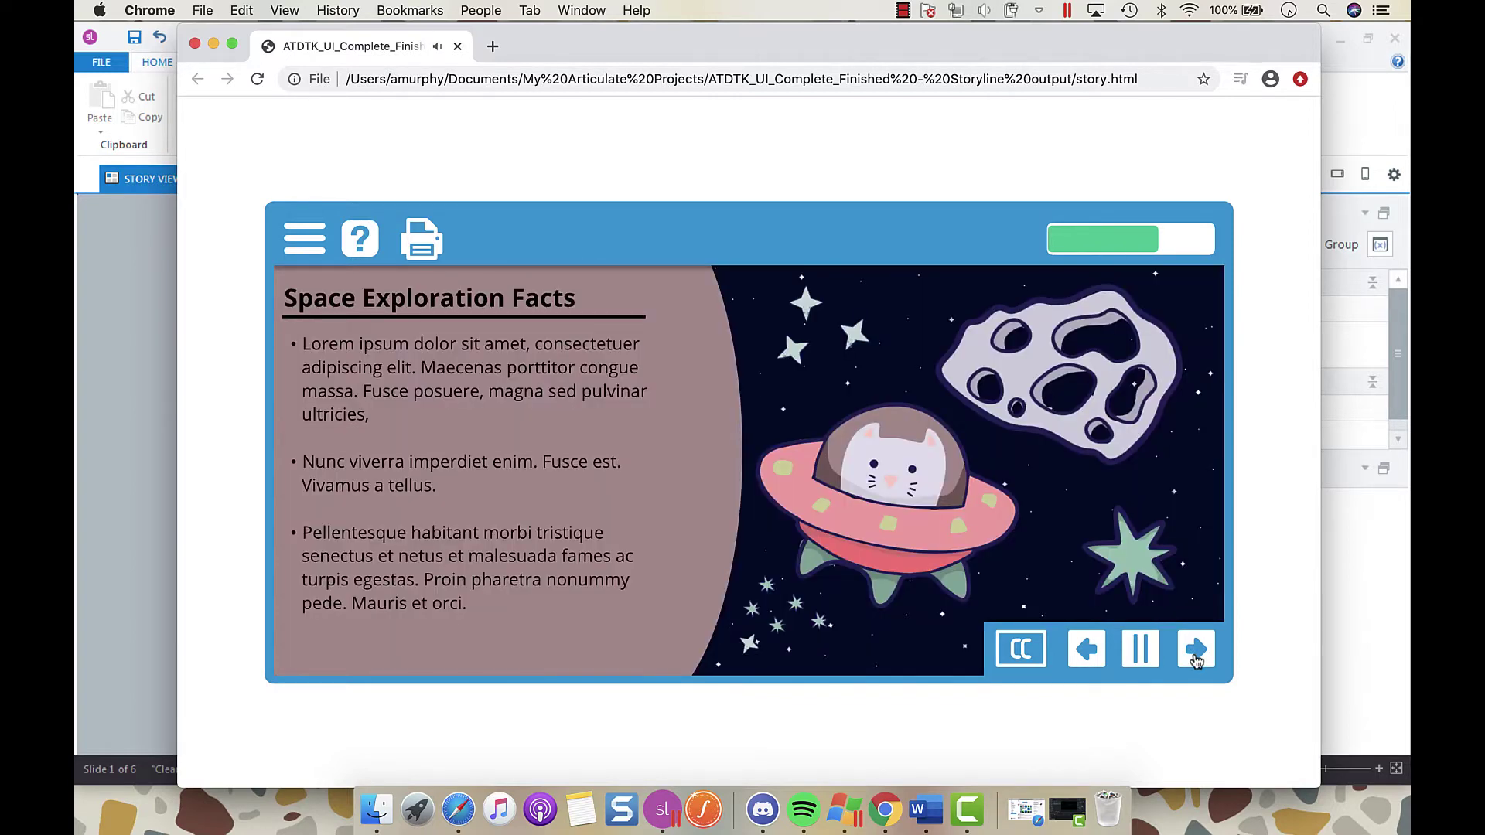
click(1091, 657)
click(1090, 657)
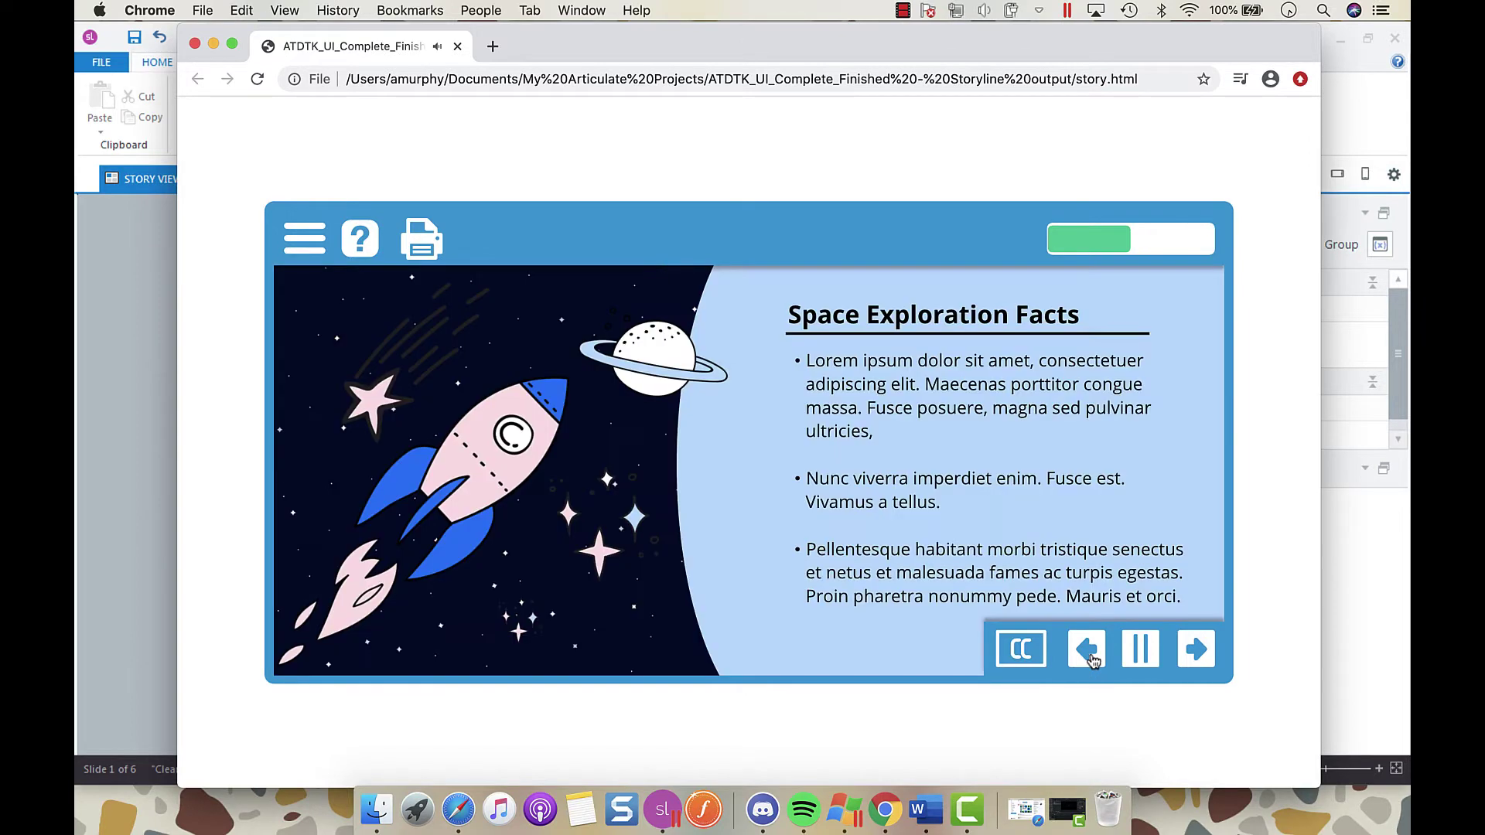
click(1091, 658)
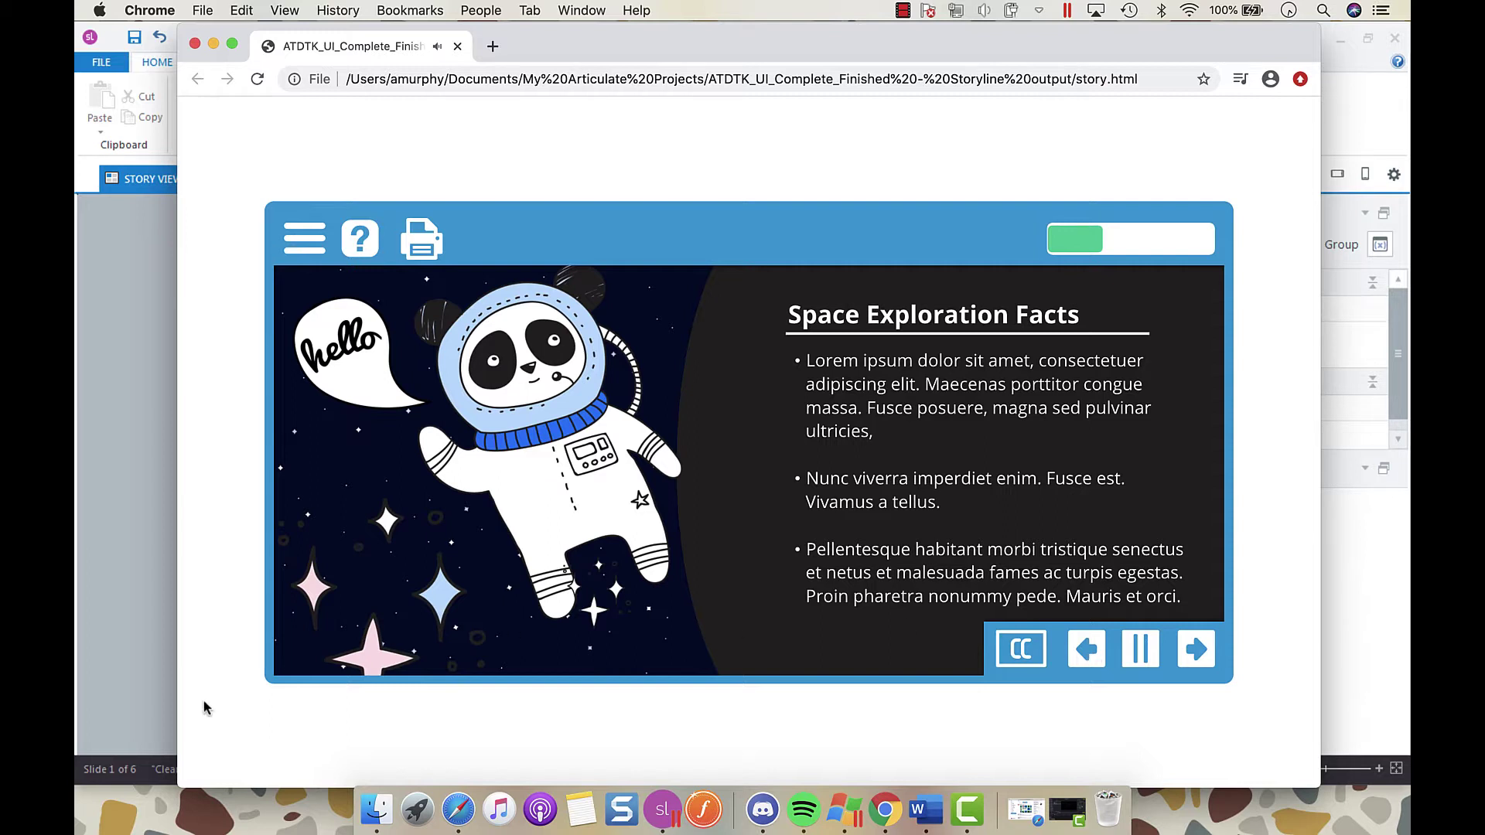
Switch to Articulate Storyline and review the slide master's Control layer timeline and Clean base layer, closing the master view when done
click(128, 670)
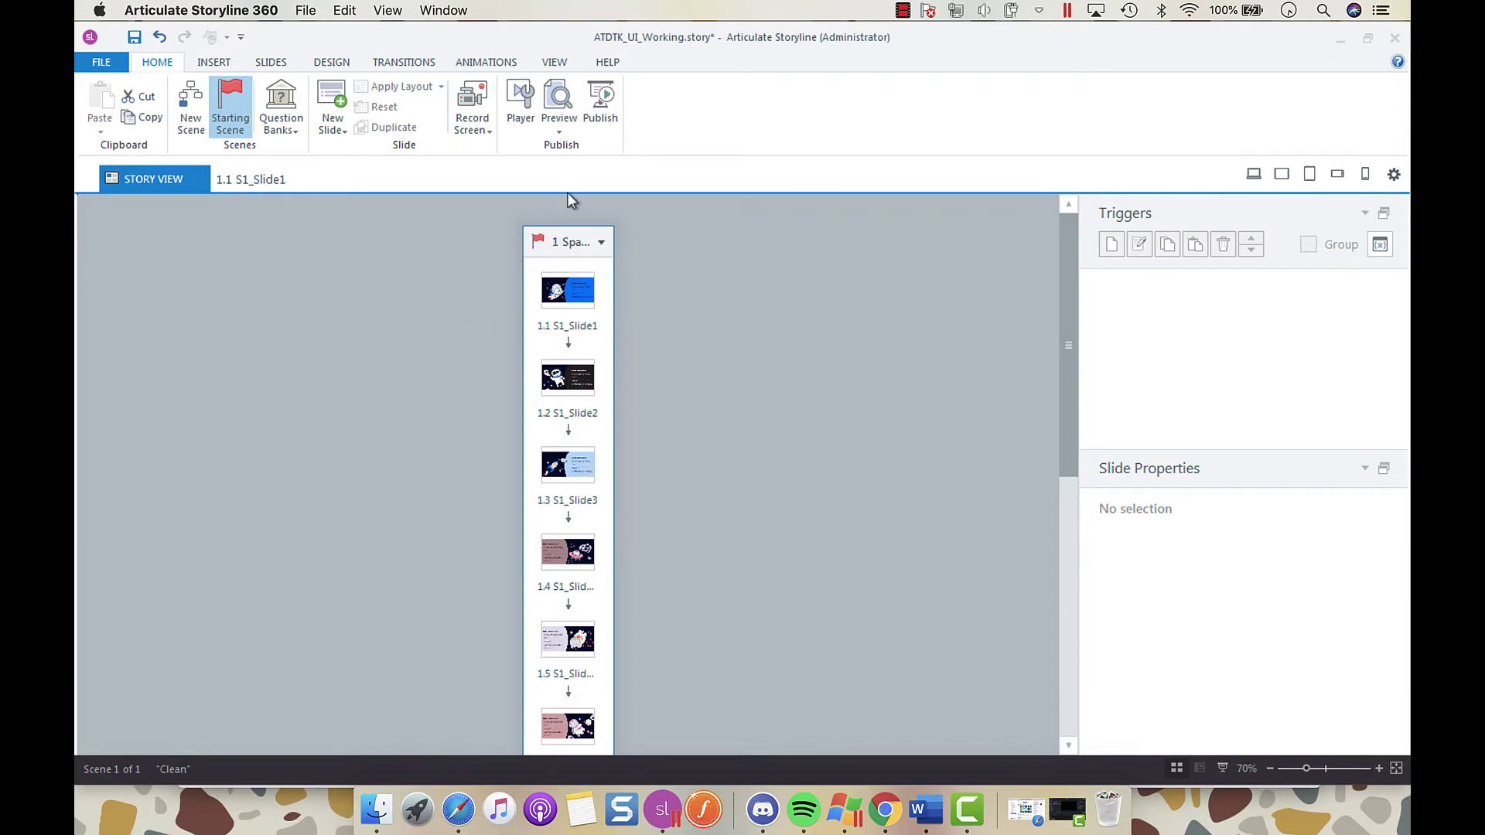
click(552, 61)
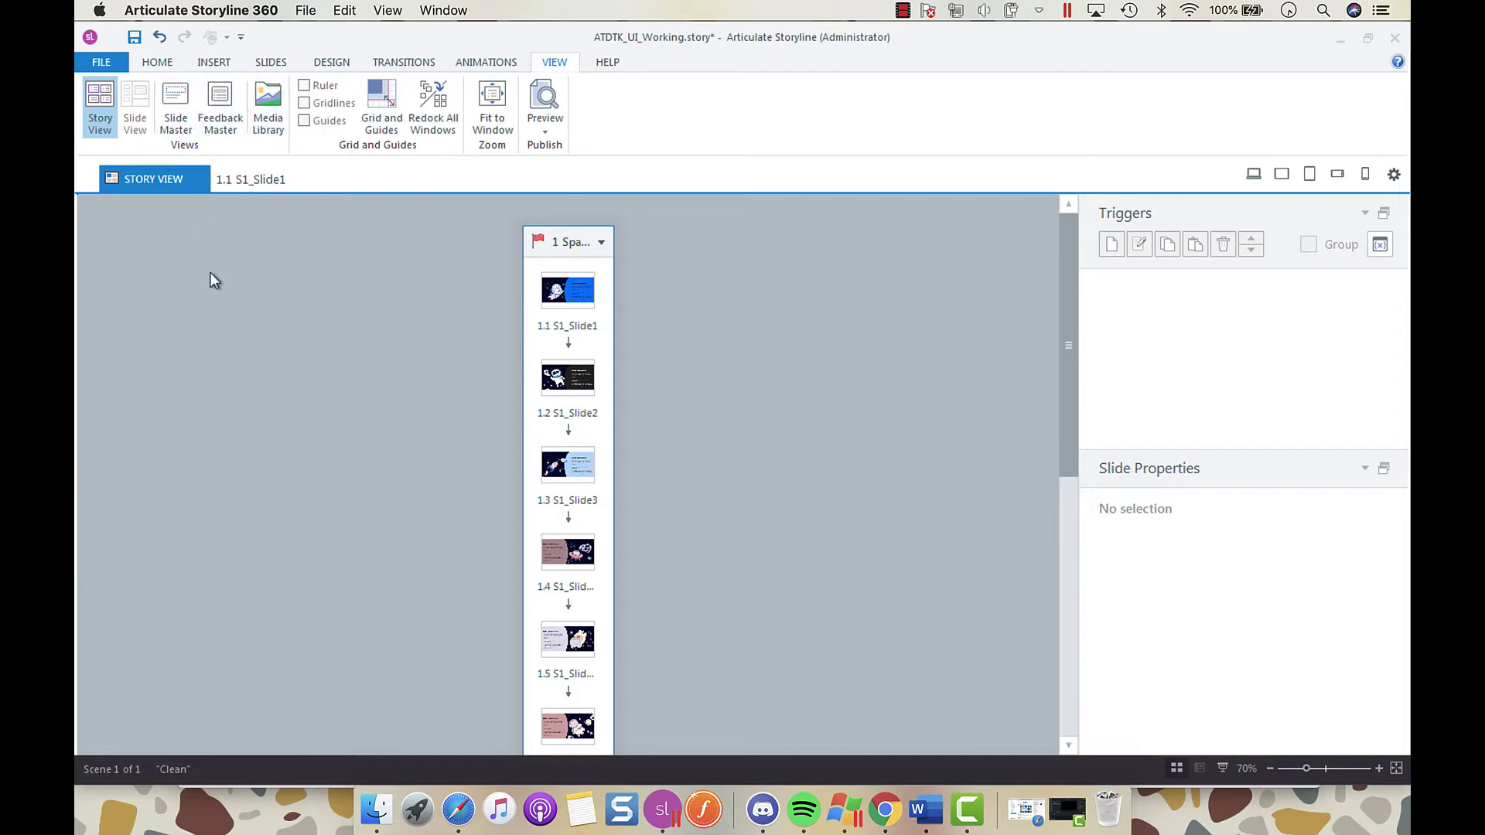
click(175, 127)
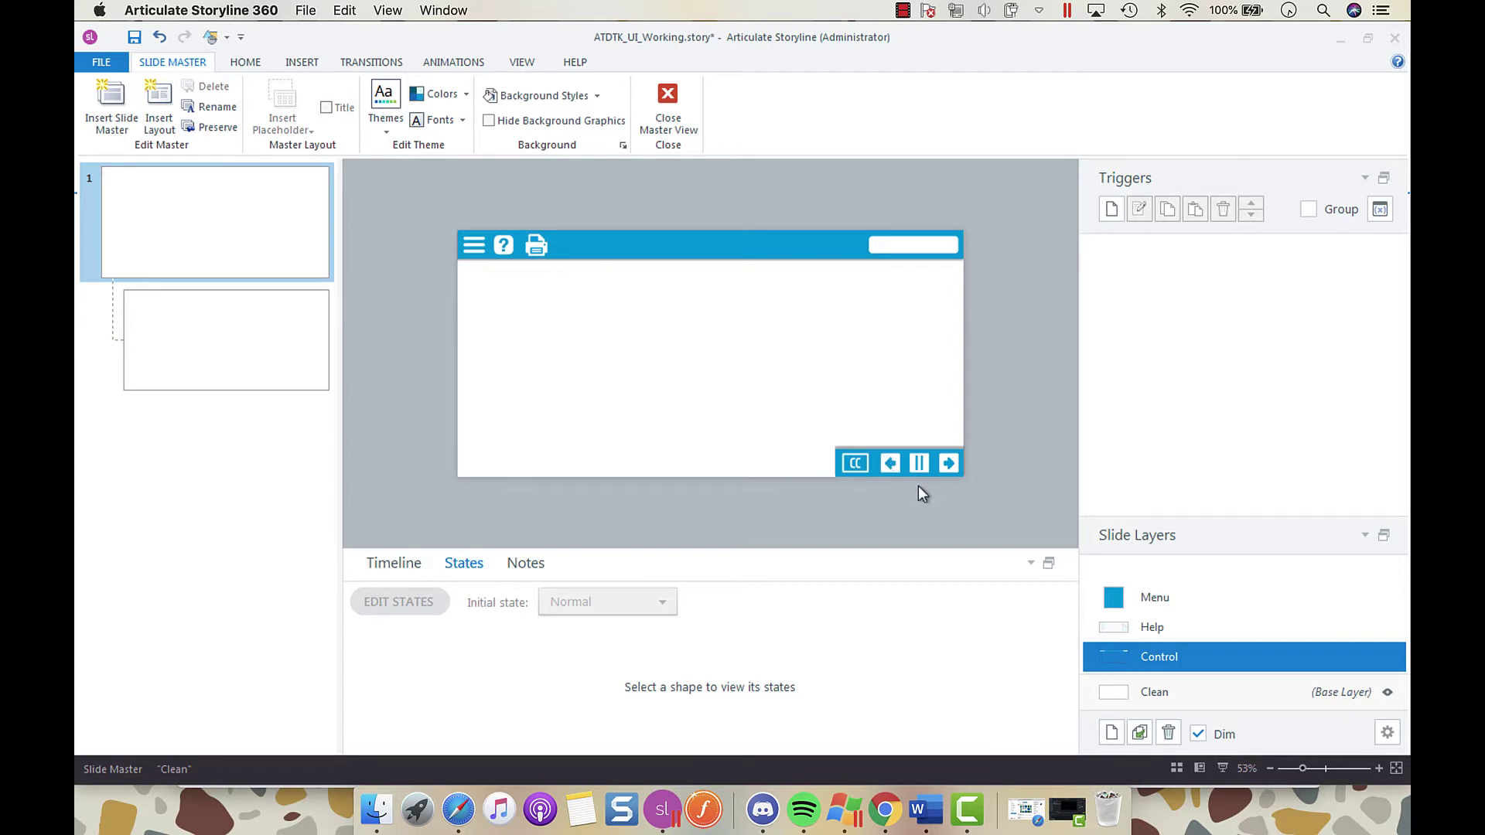
click(394, 563)
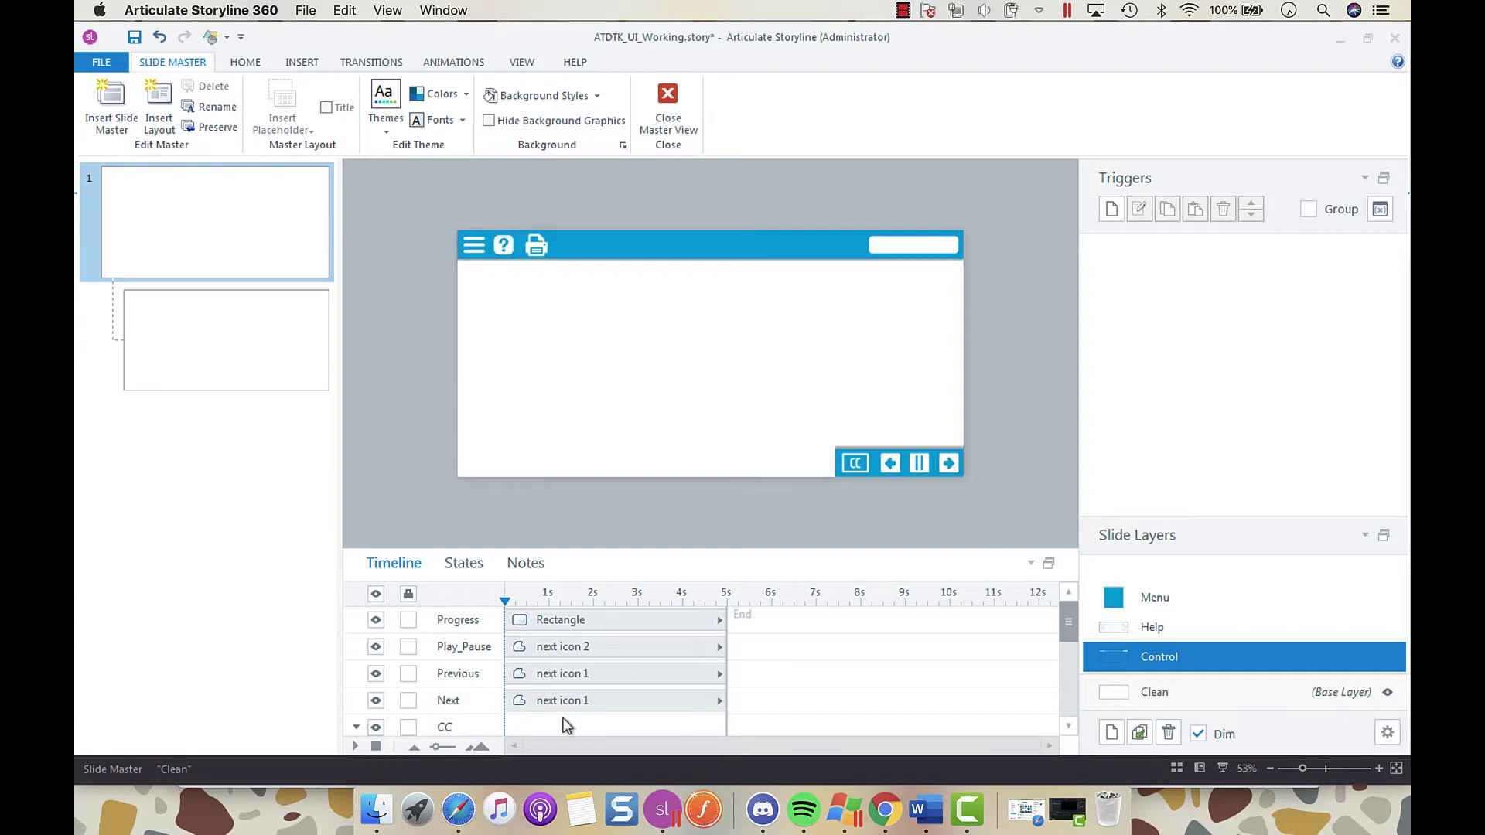
mouse_move(1069, 620)
mouse_down()
mouse_move(1069, 670)
mouse_move(1065, 600)
mouse_up()
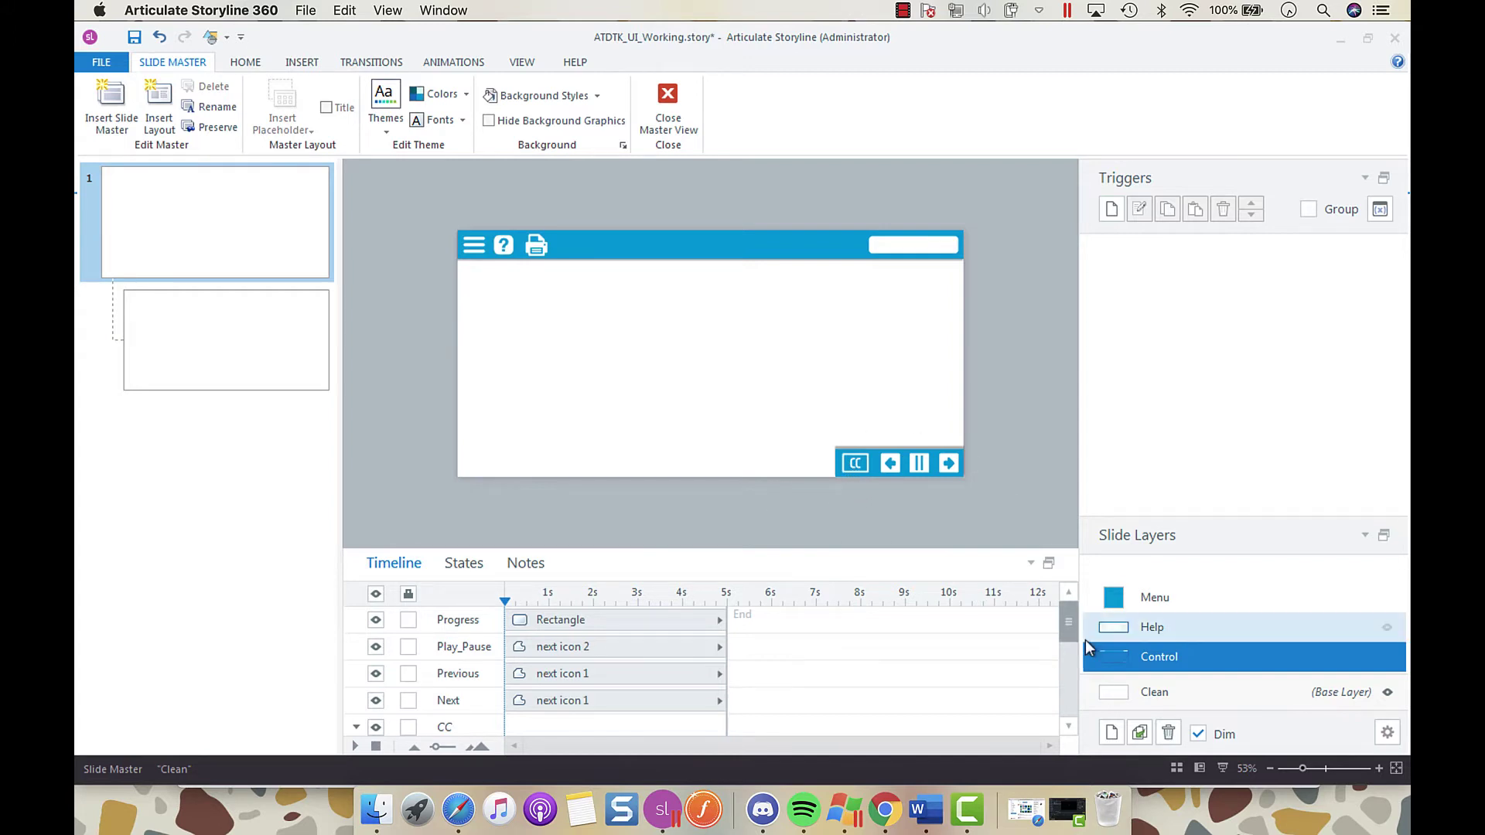
click(1158, 694)
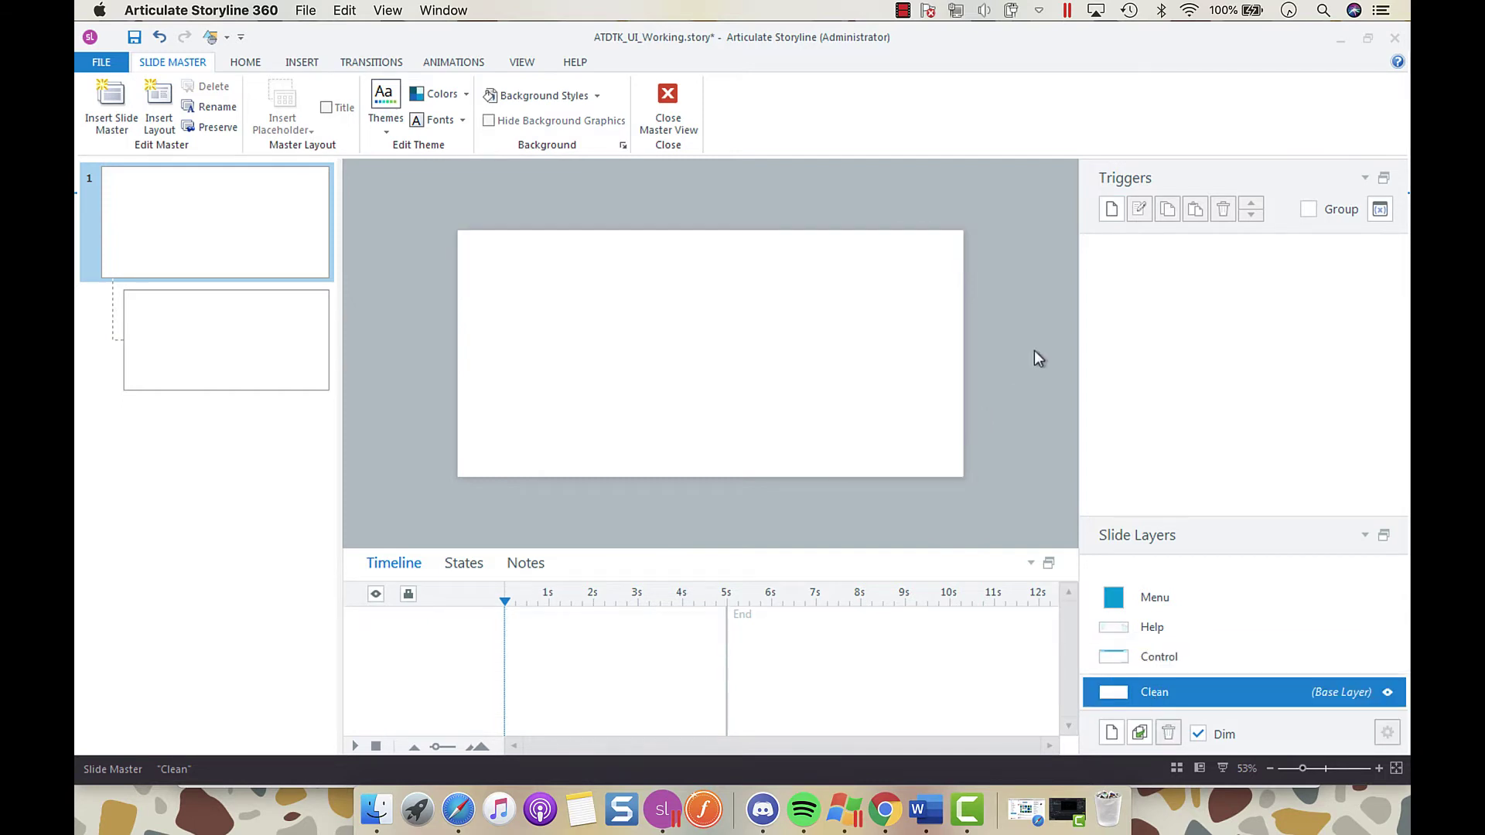
click(668, 105)
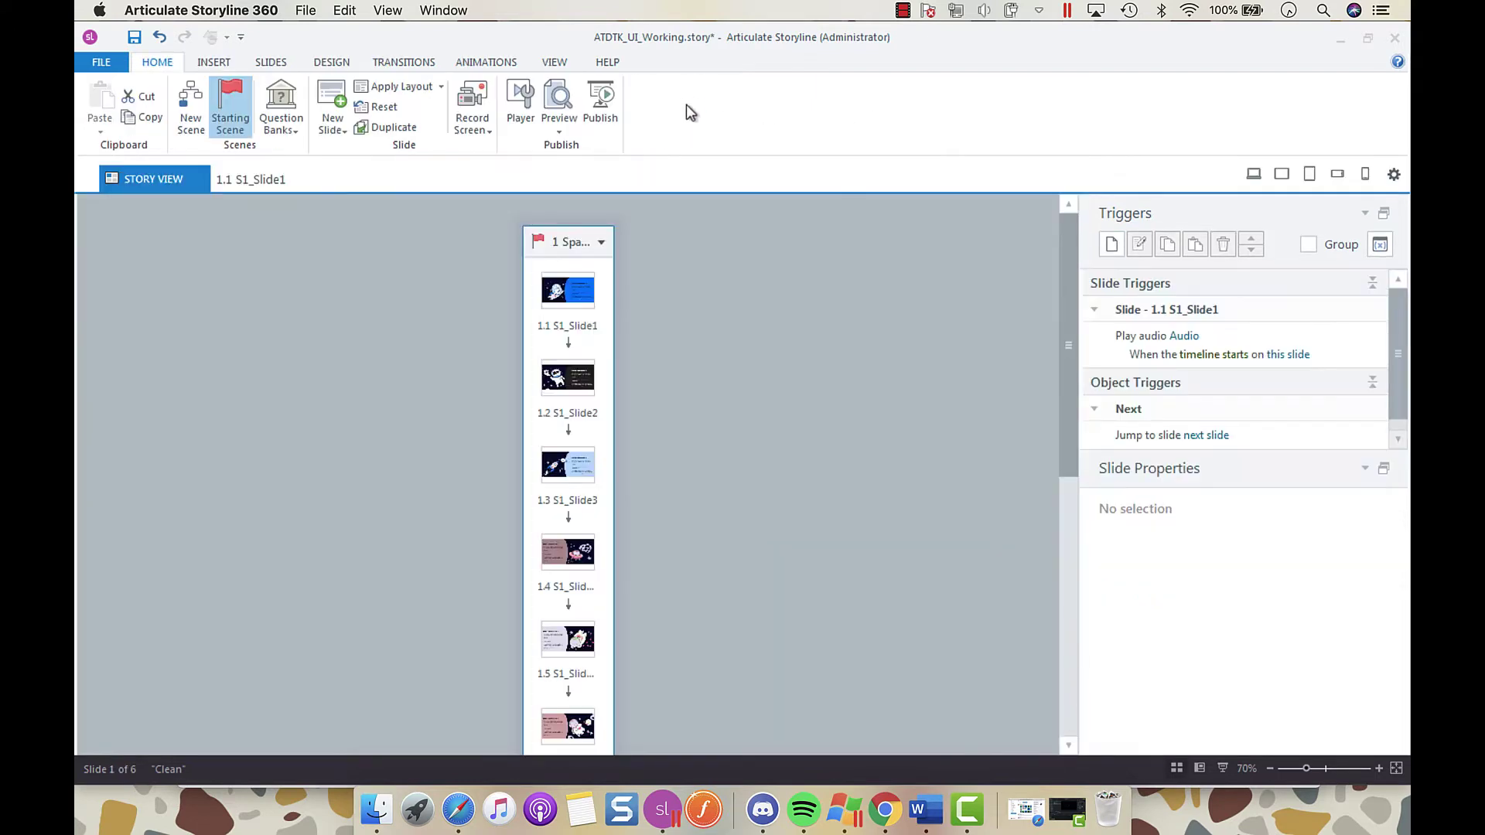
Turn off the Resources and Menu tabs, the title, and the volume and captions controls in the player properties
click(523, 116)
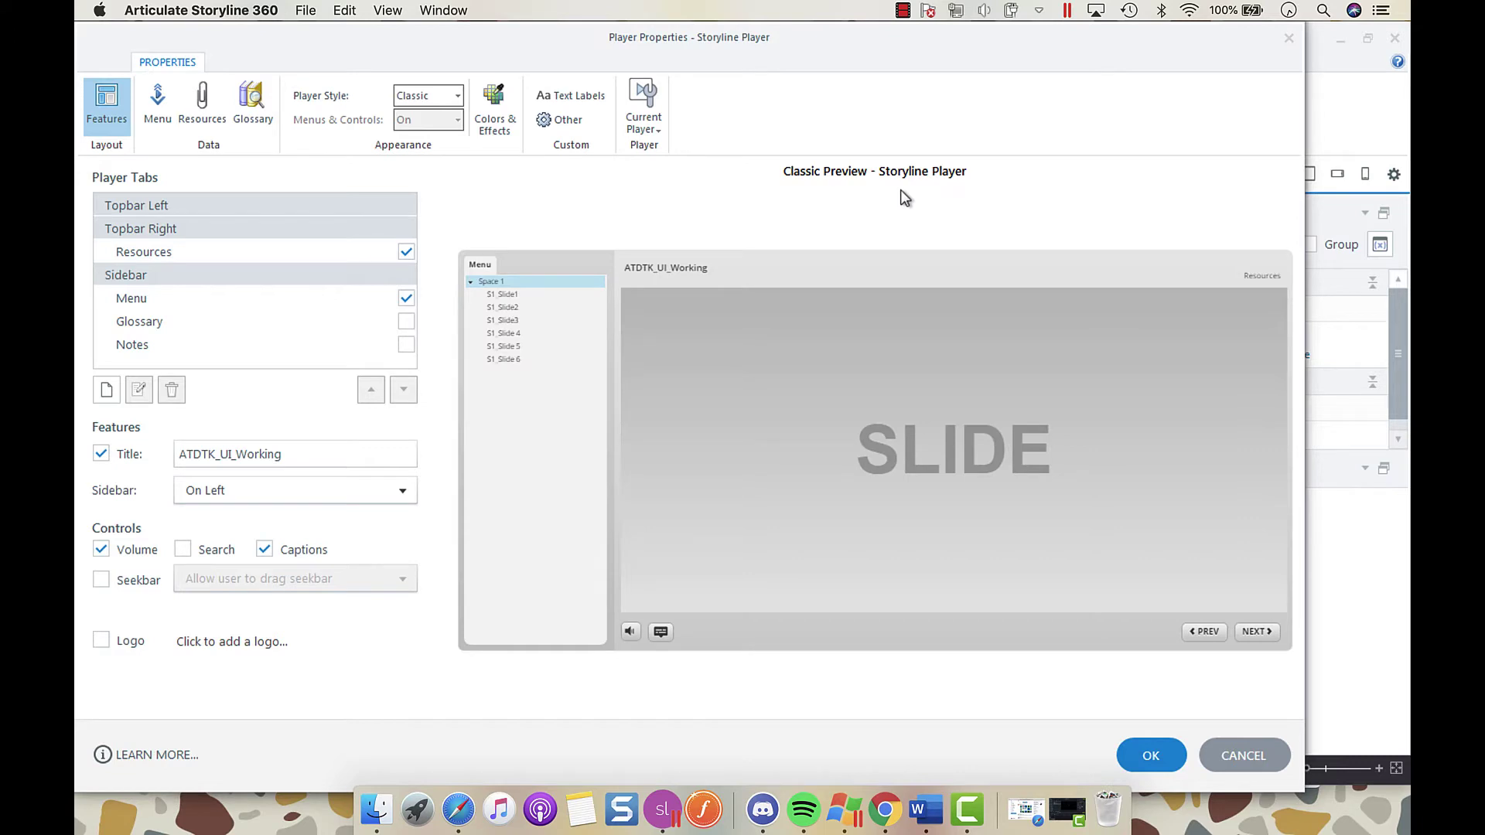
click(407, 255)
click(406, 252)
click(406, 297)
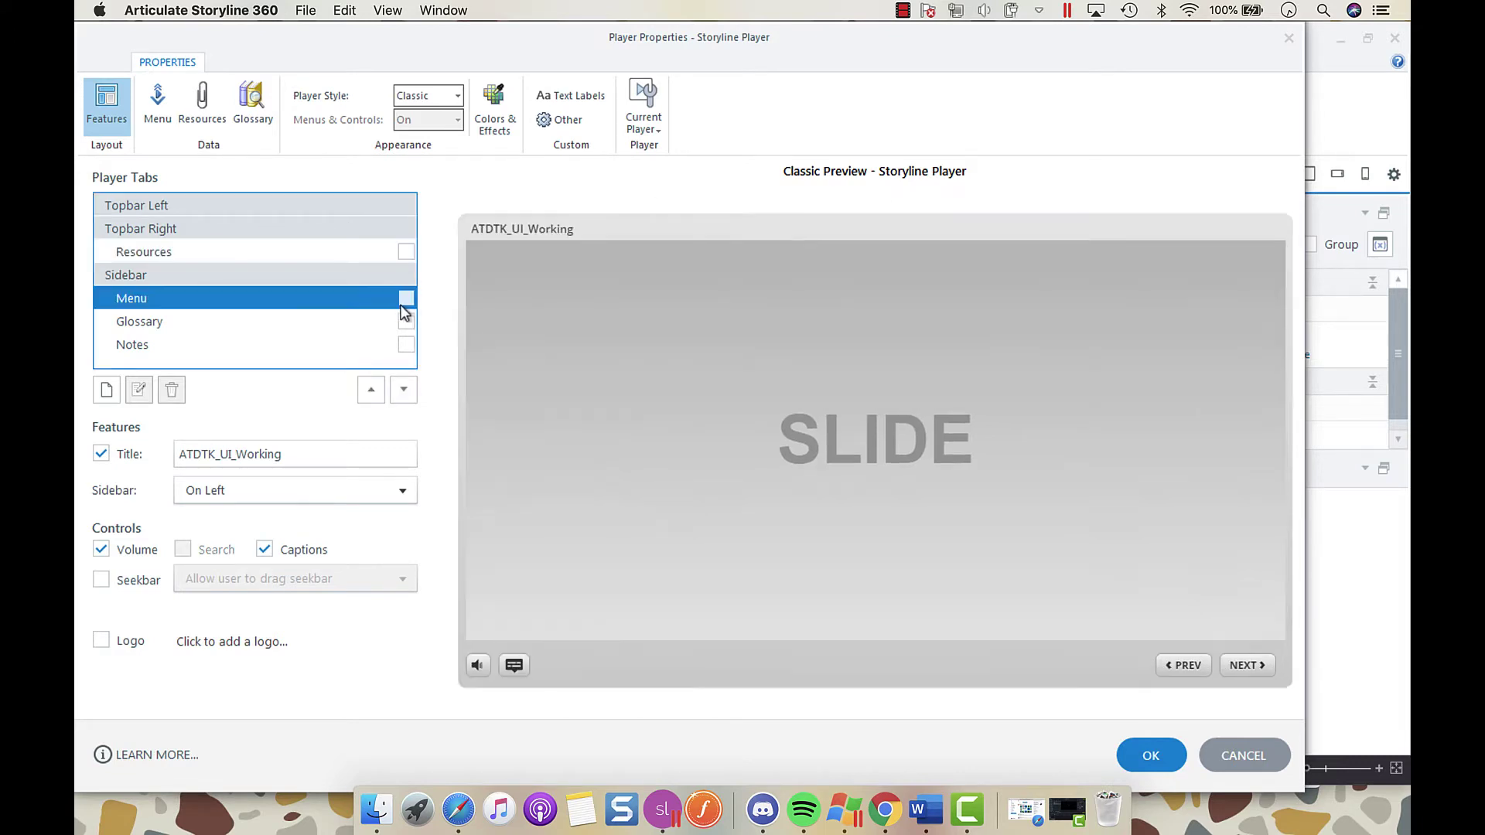
click(101, 455)
click(101, 550)
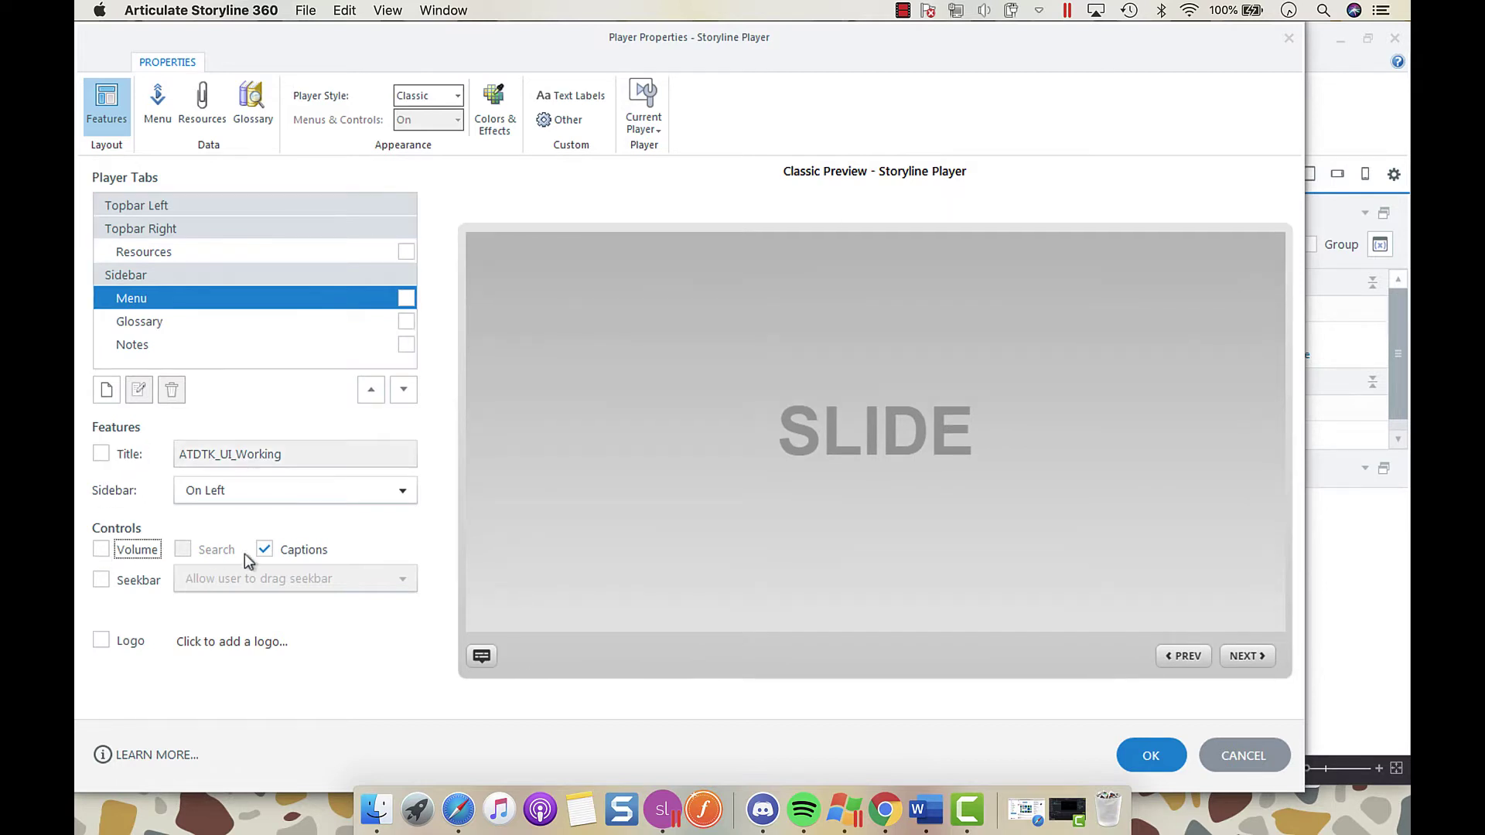
click(282, 551)
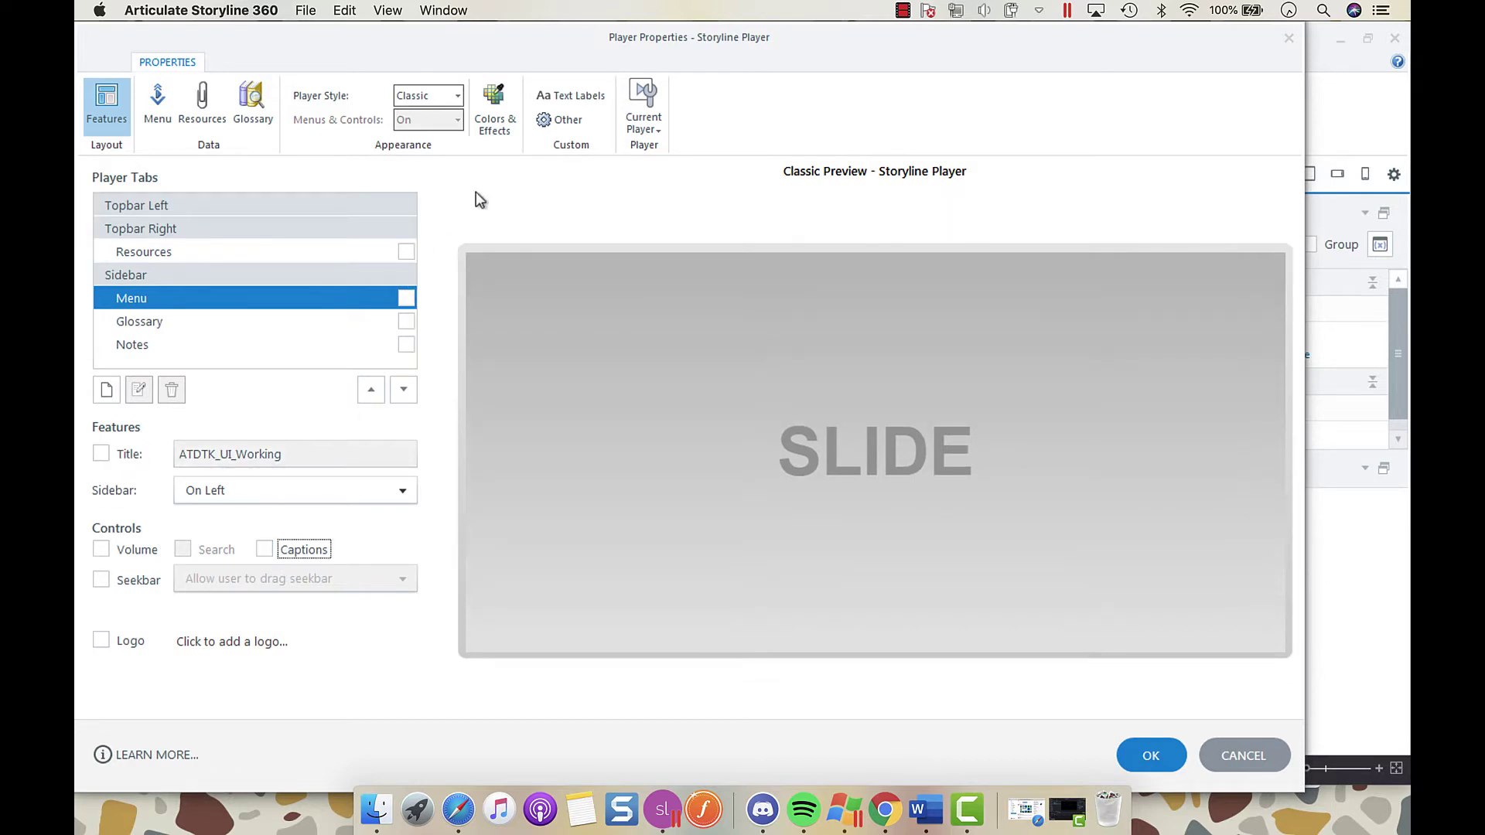
Set both the top and bottom colors of the player's Base >> Main Background to the bright blue theme color
click(506, 135)
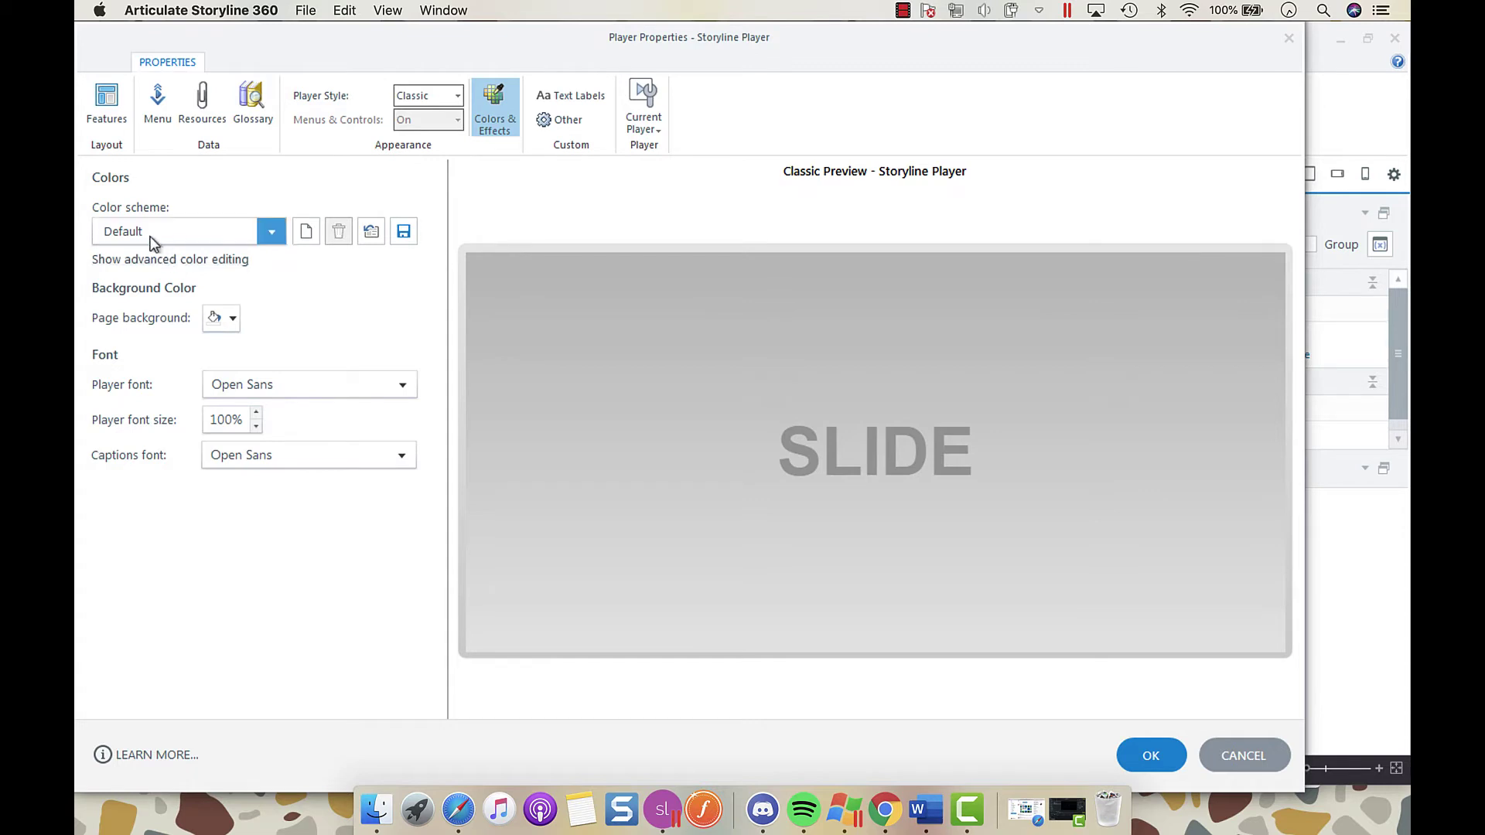
click(143, 260)
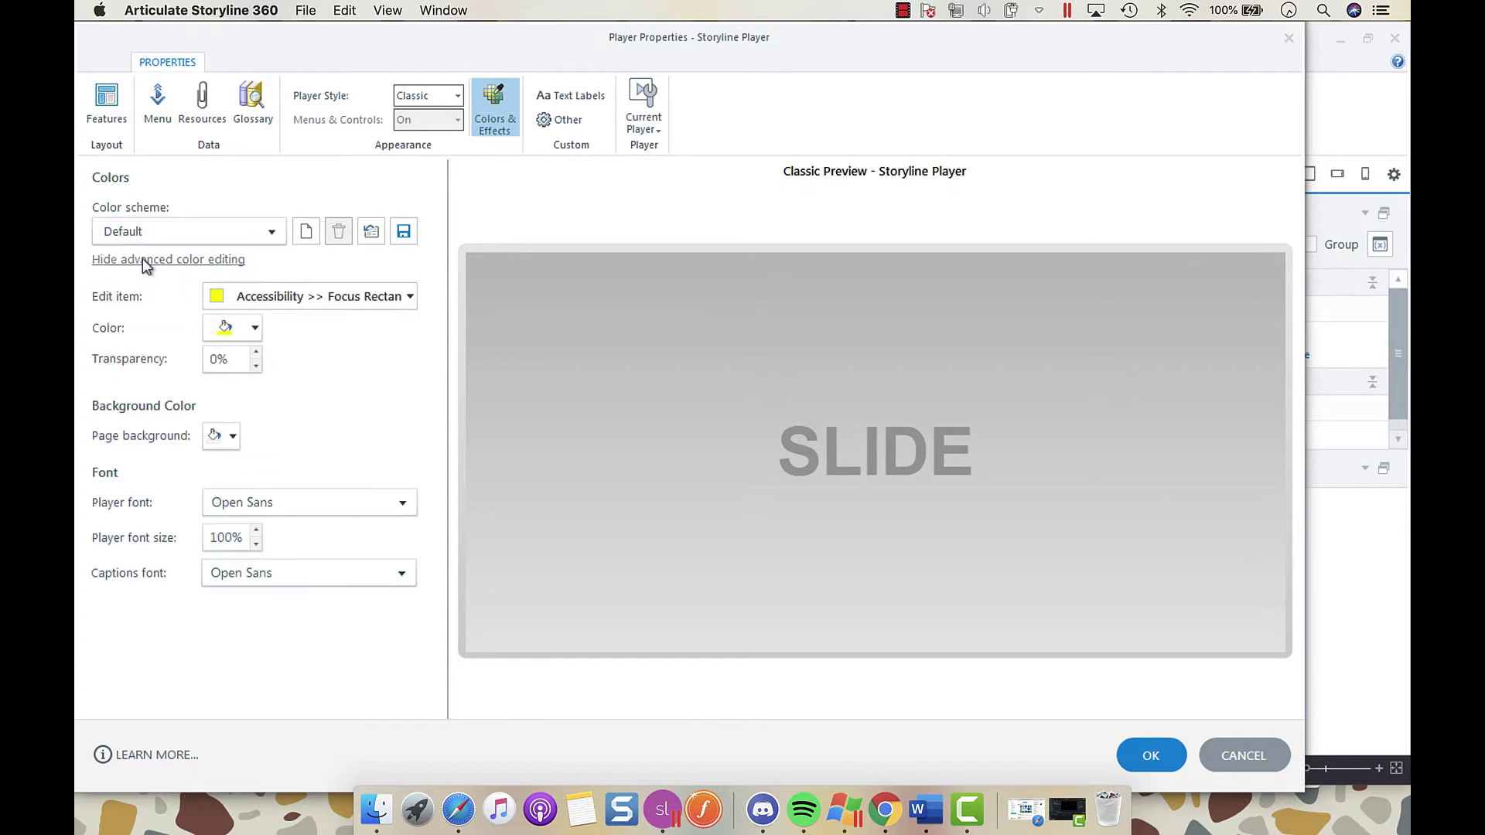
click(370, 297)
mouse_move(340, 352)
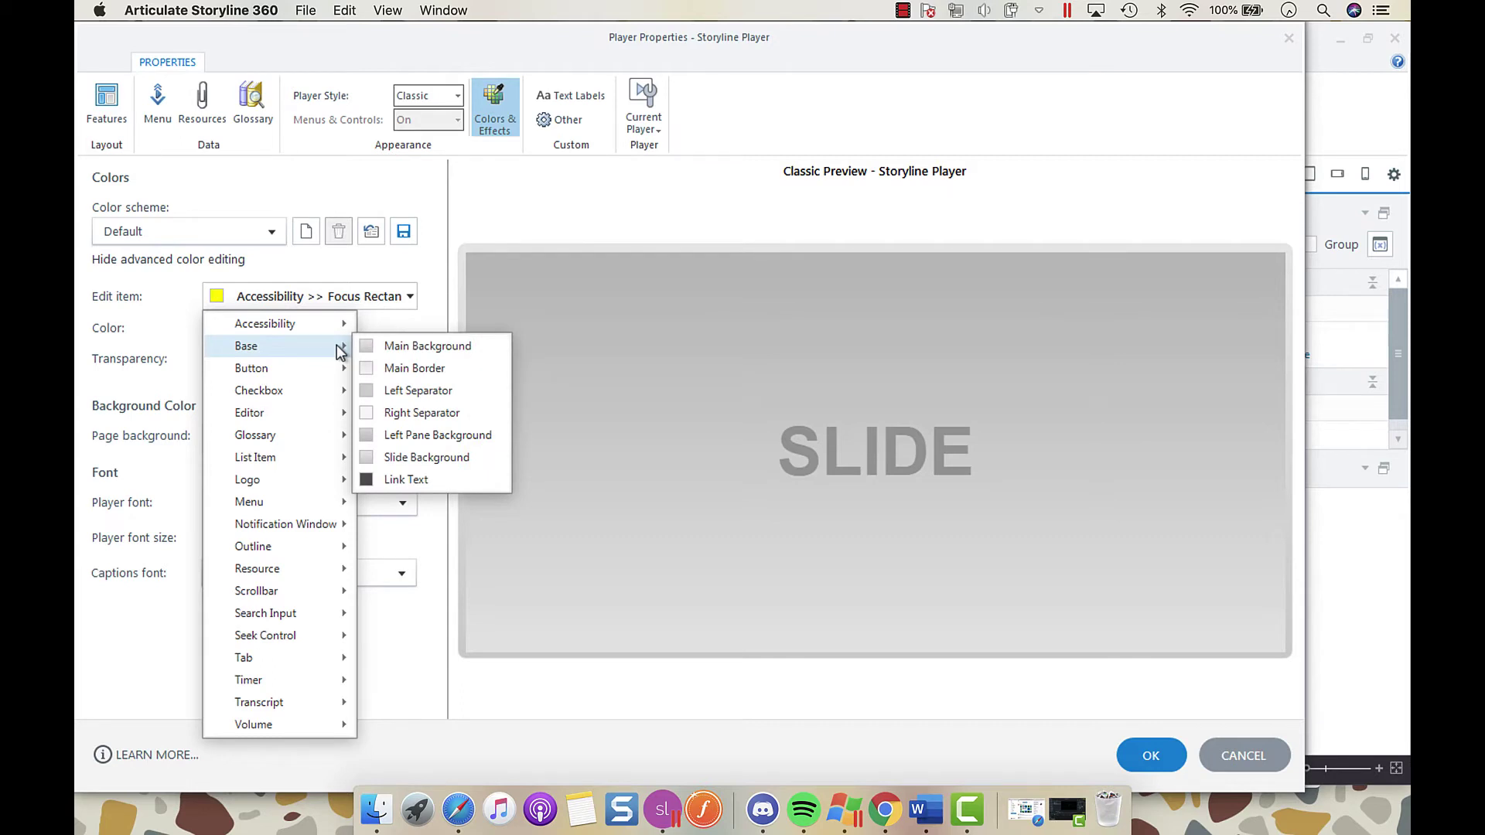
click(422, 351)
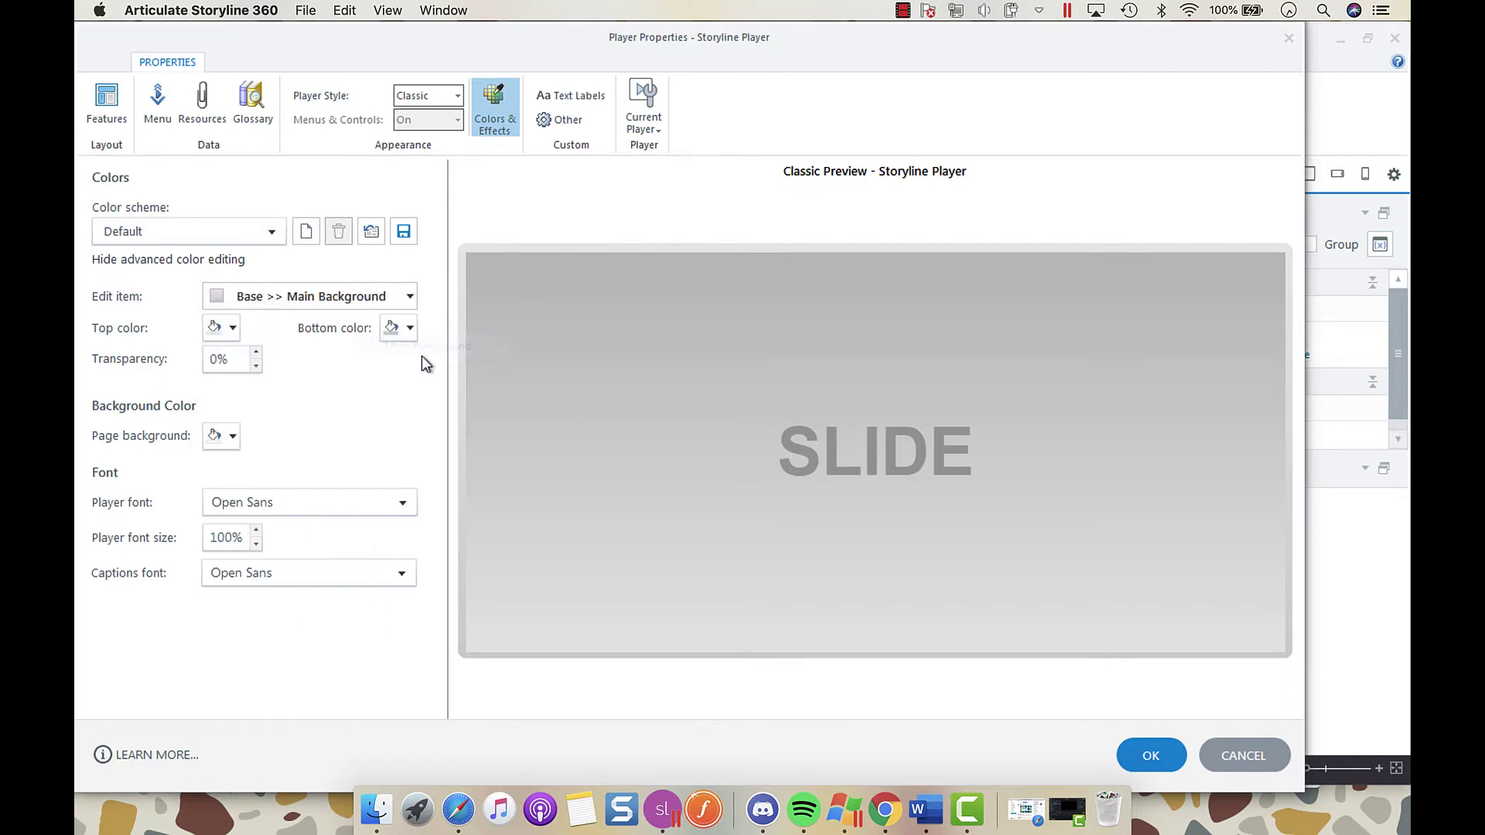
click(233, 328)
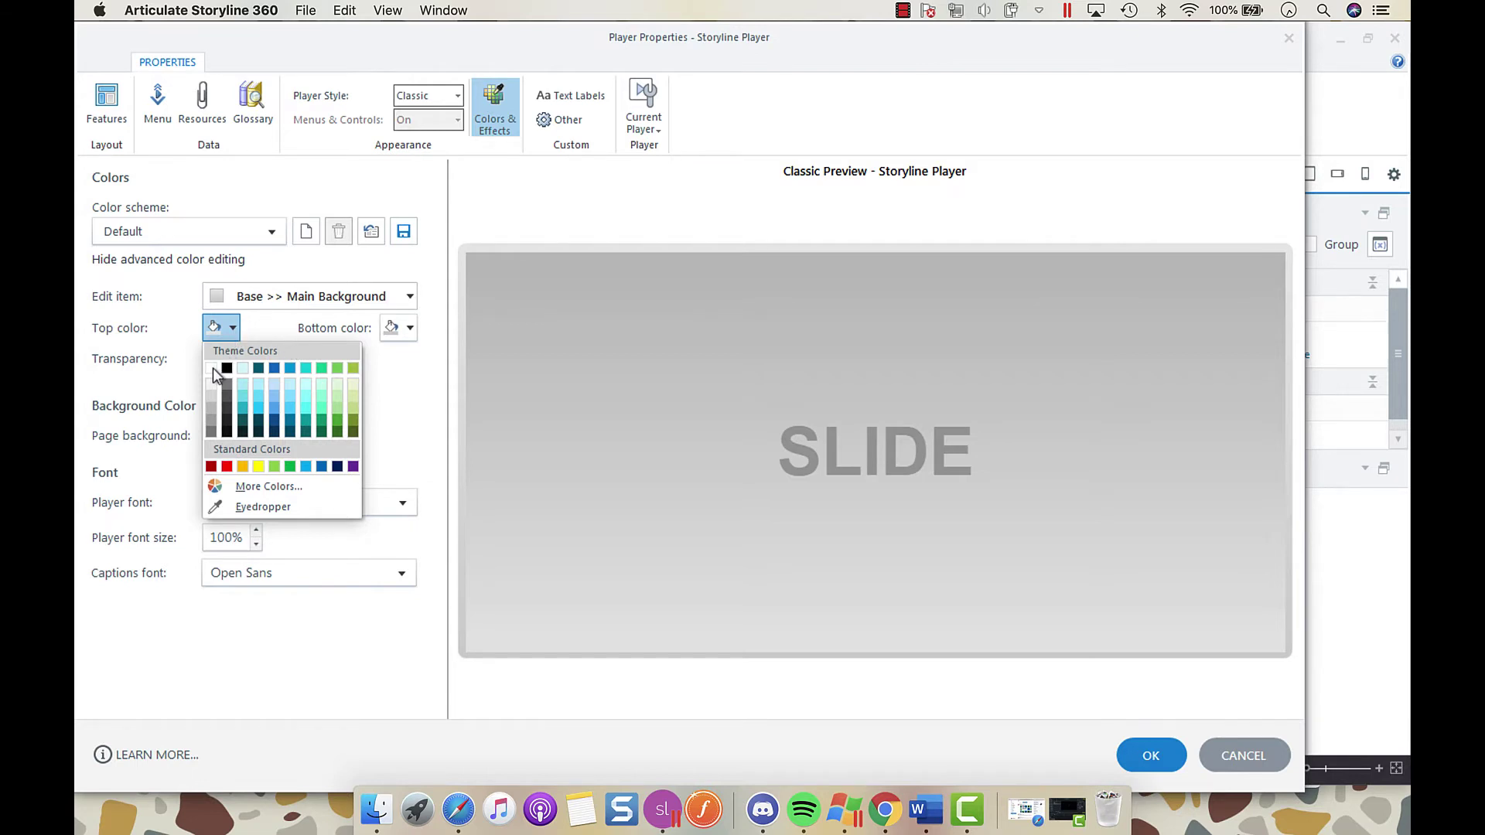
click(290, 369)
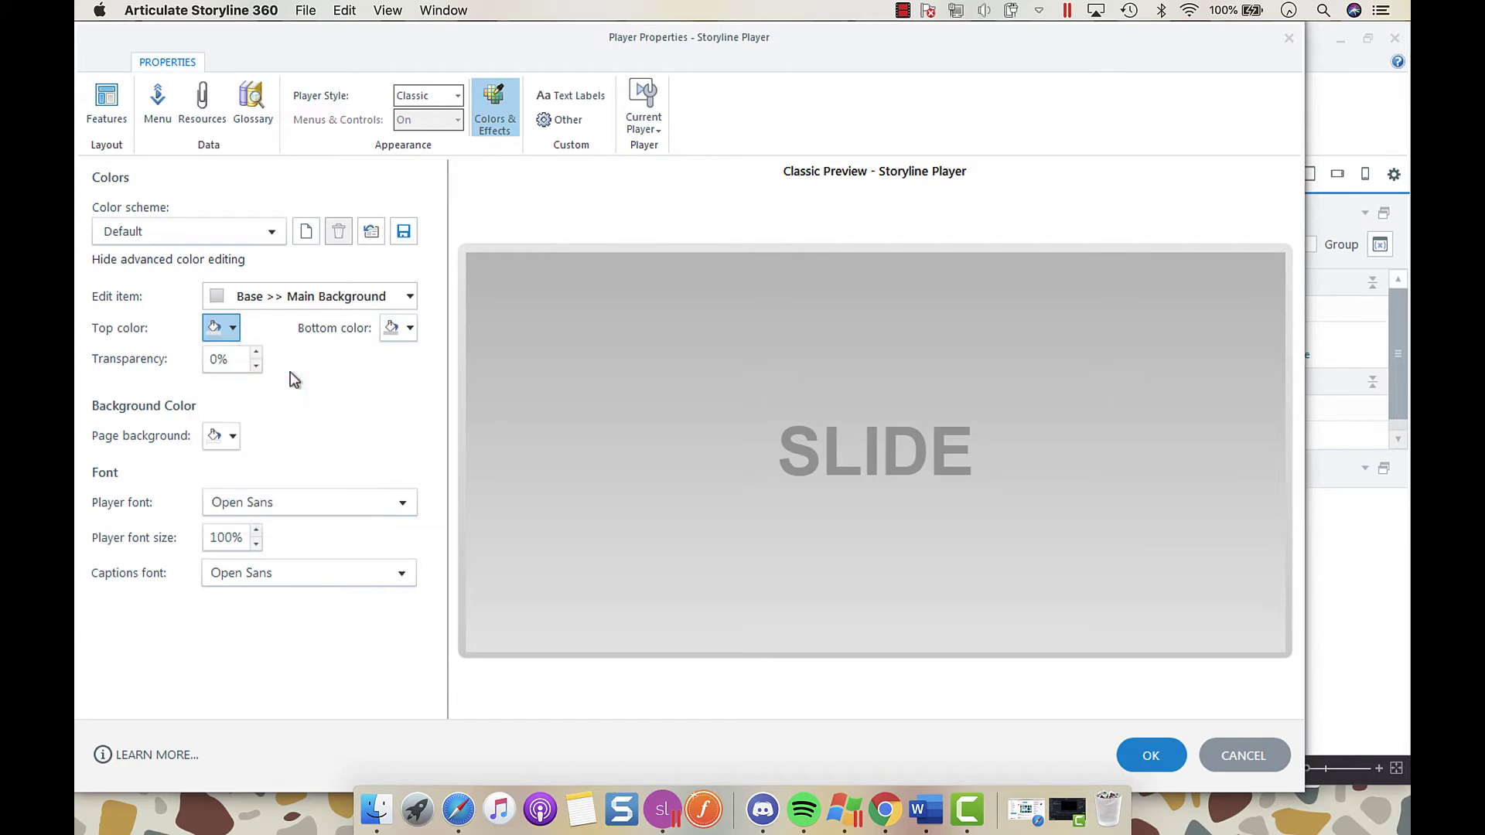
click(408, 331)
click(467, 368)
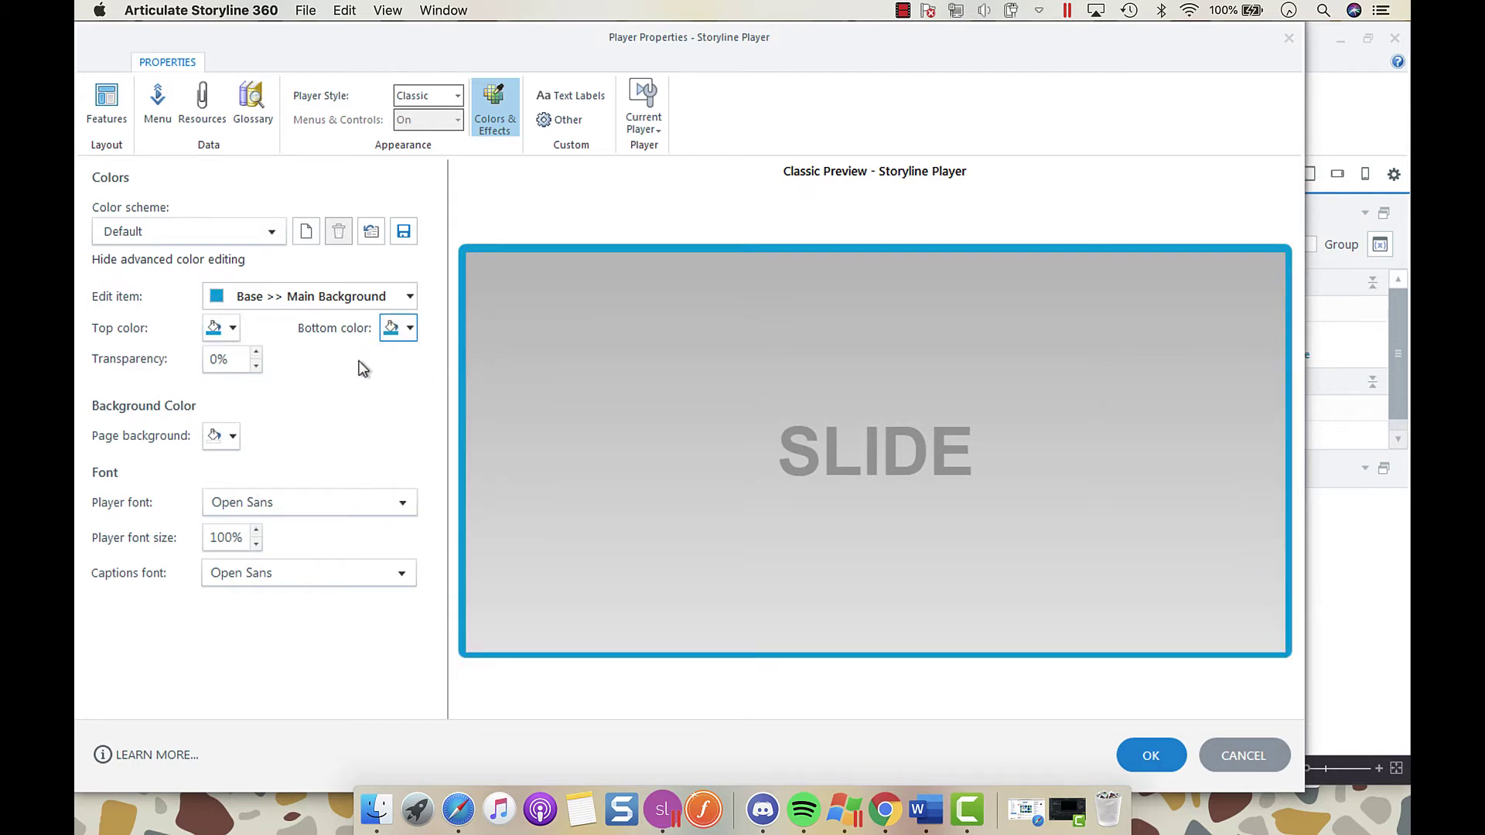
Set both colors of the player's Base >> Main Border to the same bright blue theme color and apply the player properties
click(300, 298)
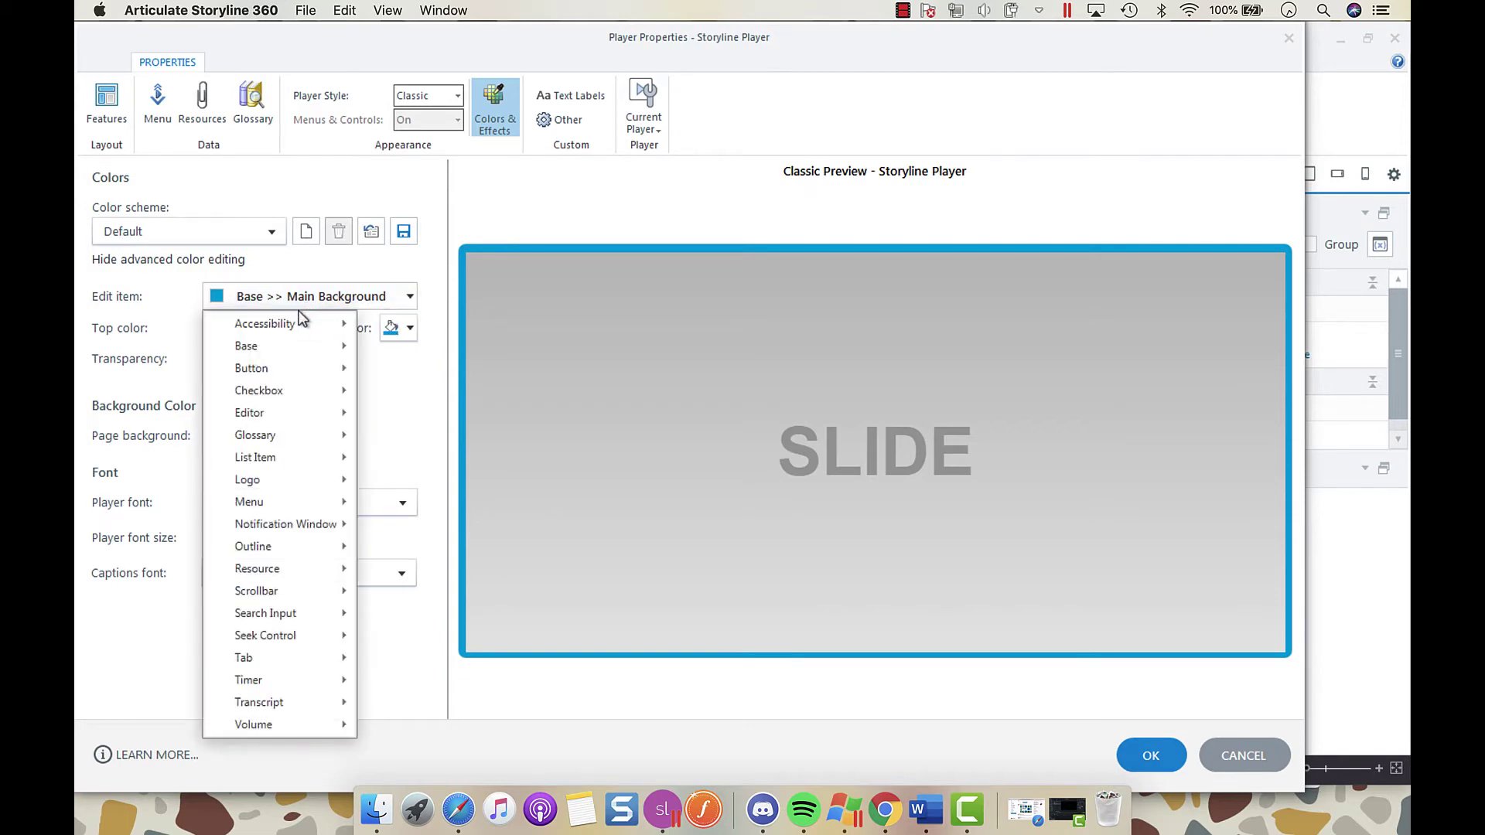
mouse_move(296, 342)
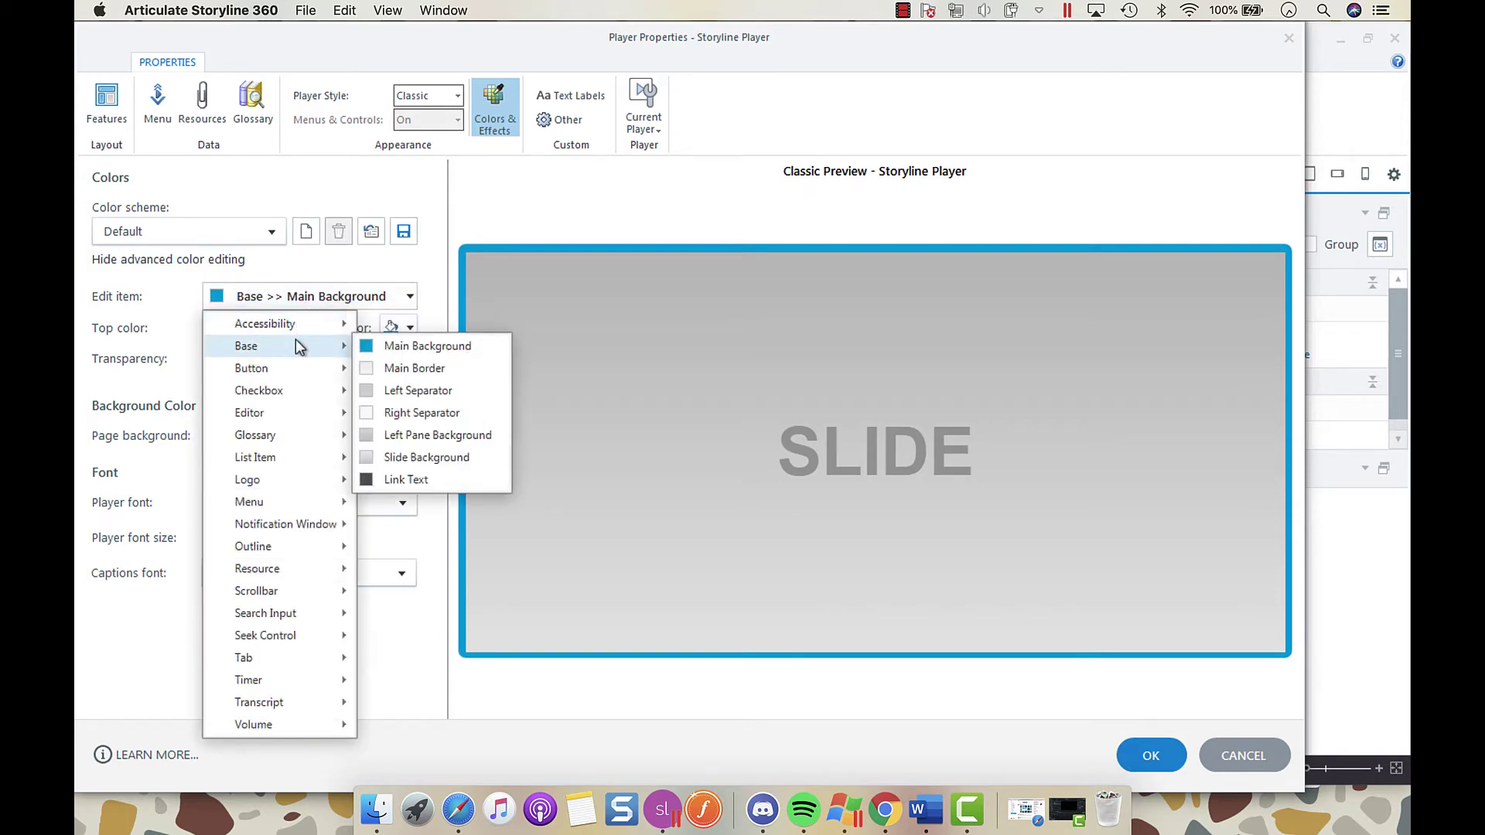
click(404, 370)
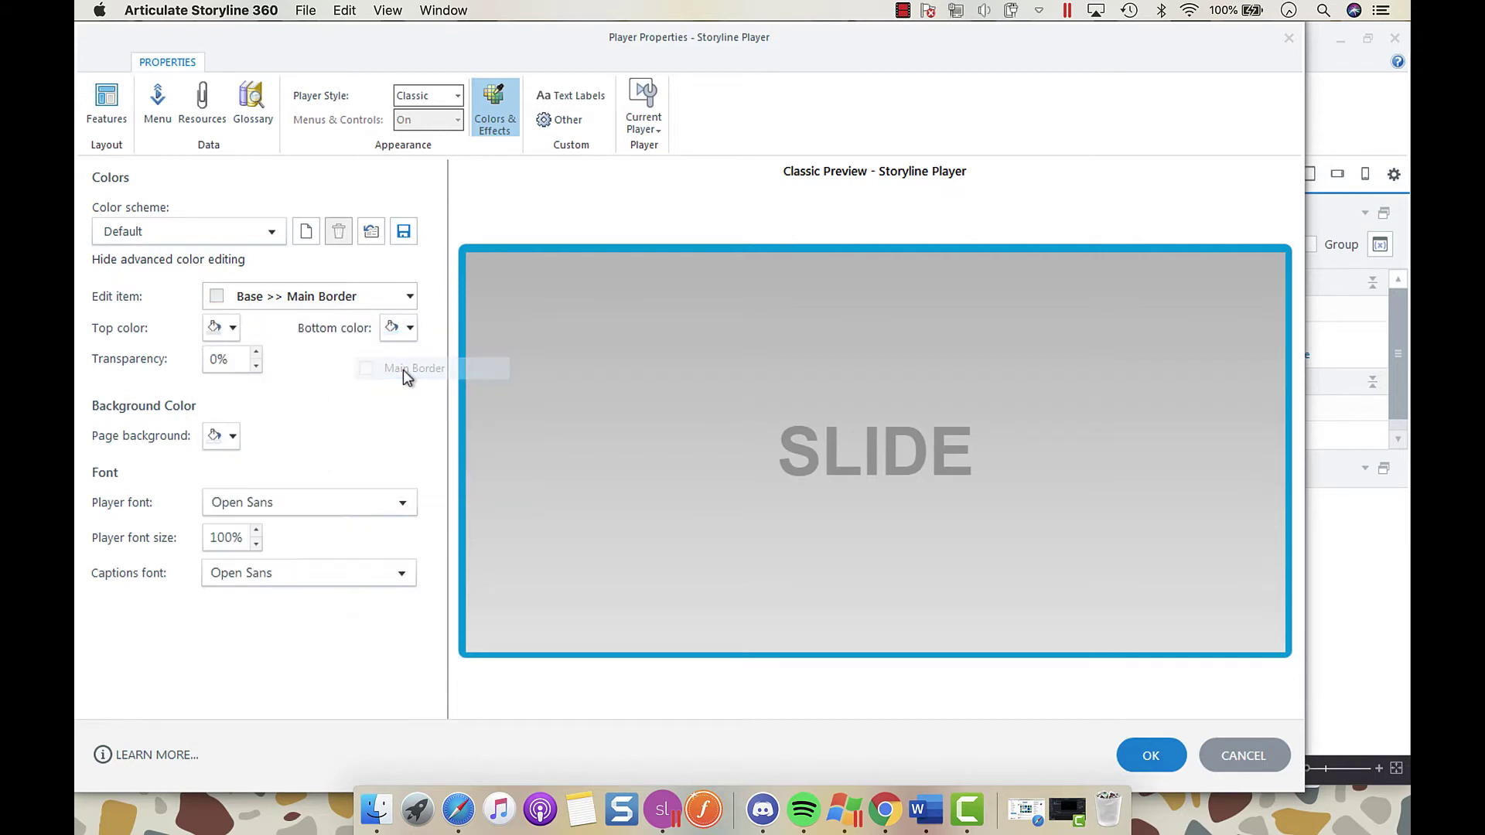
click(232, 328)
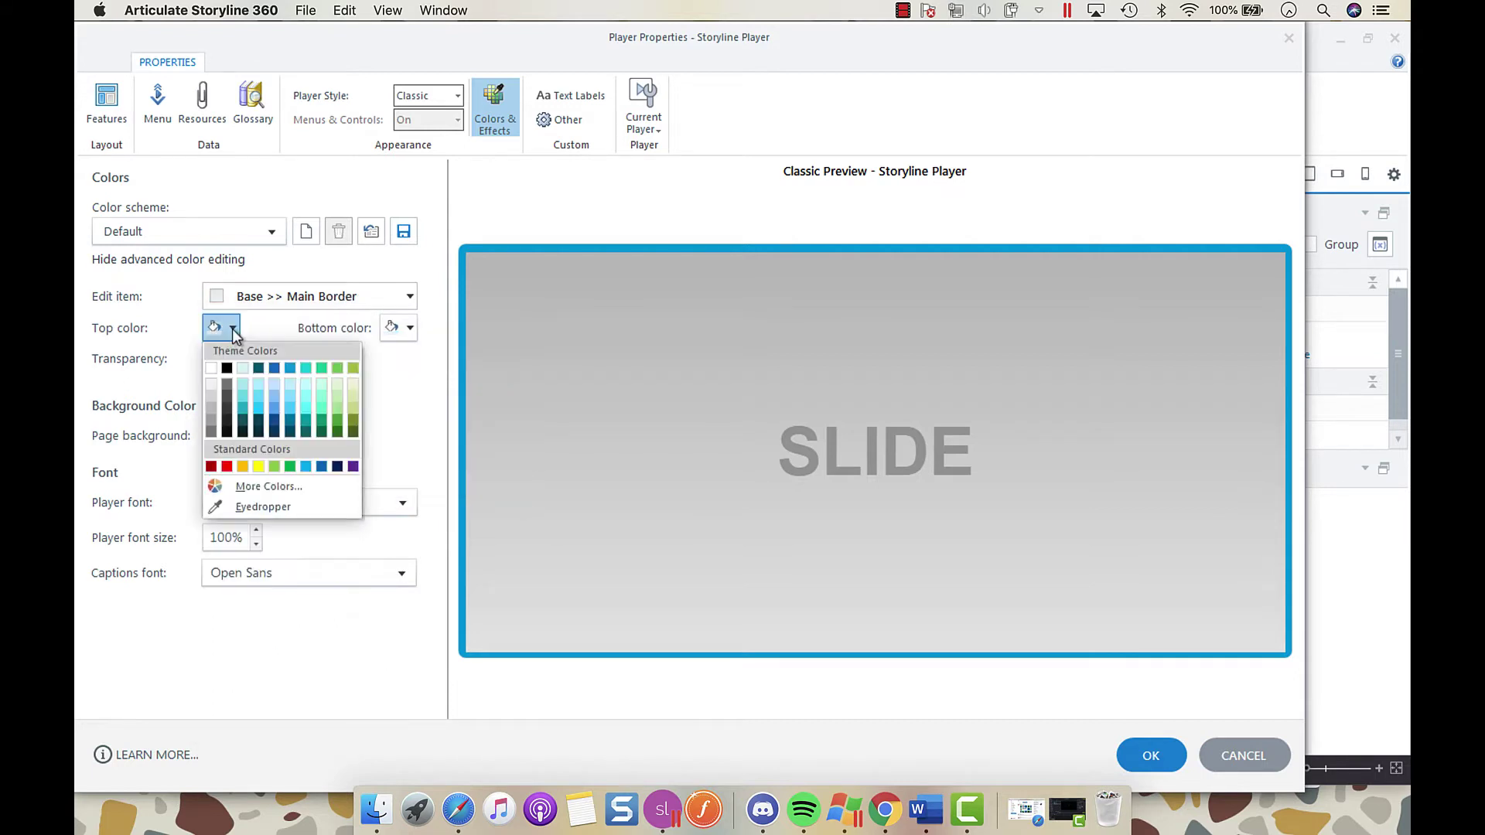
click(292, 367)
click(410, 328)
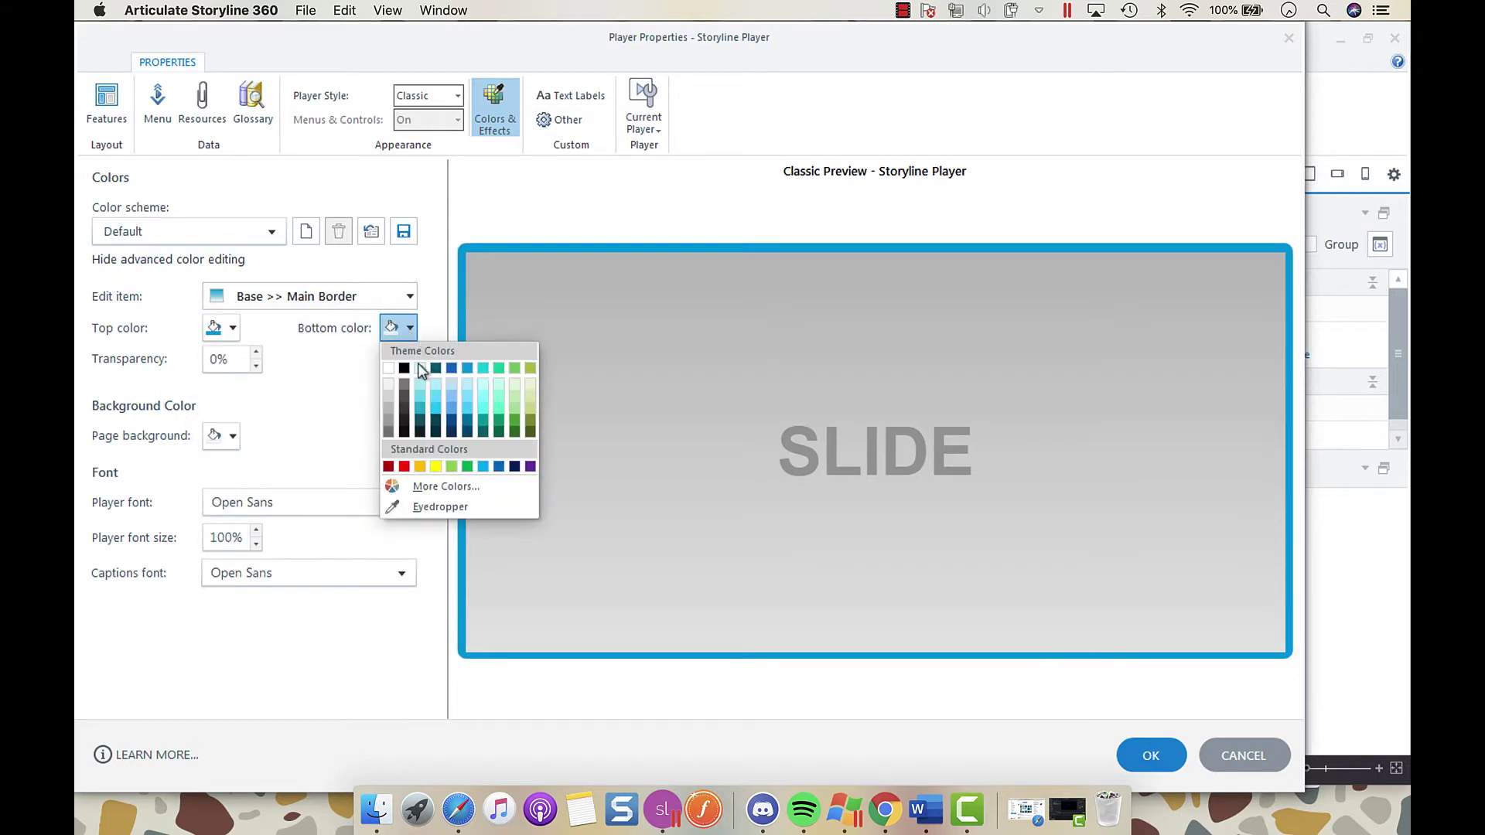
click(466, 369)
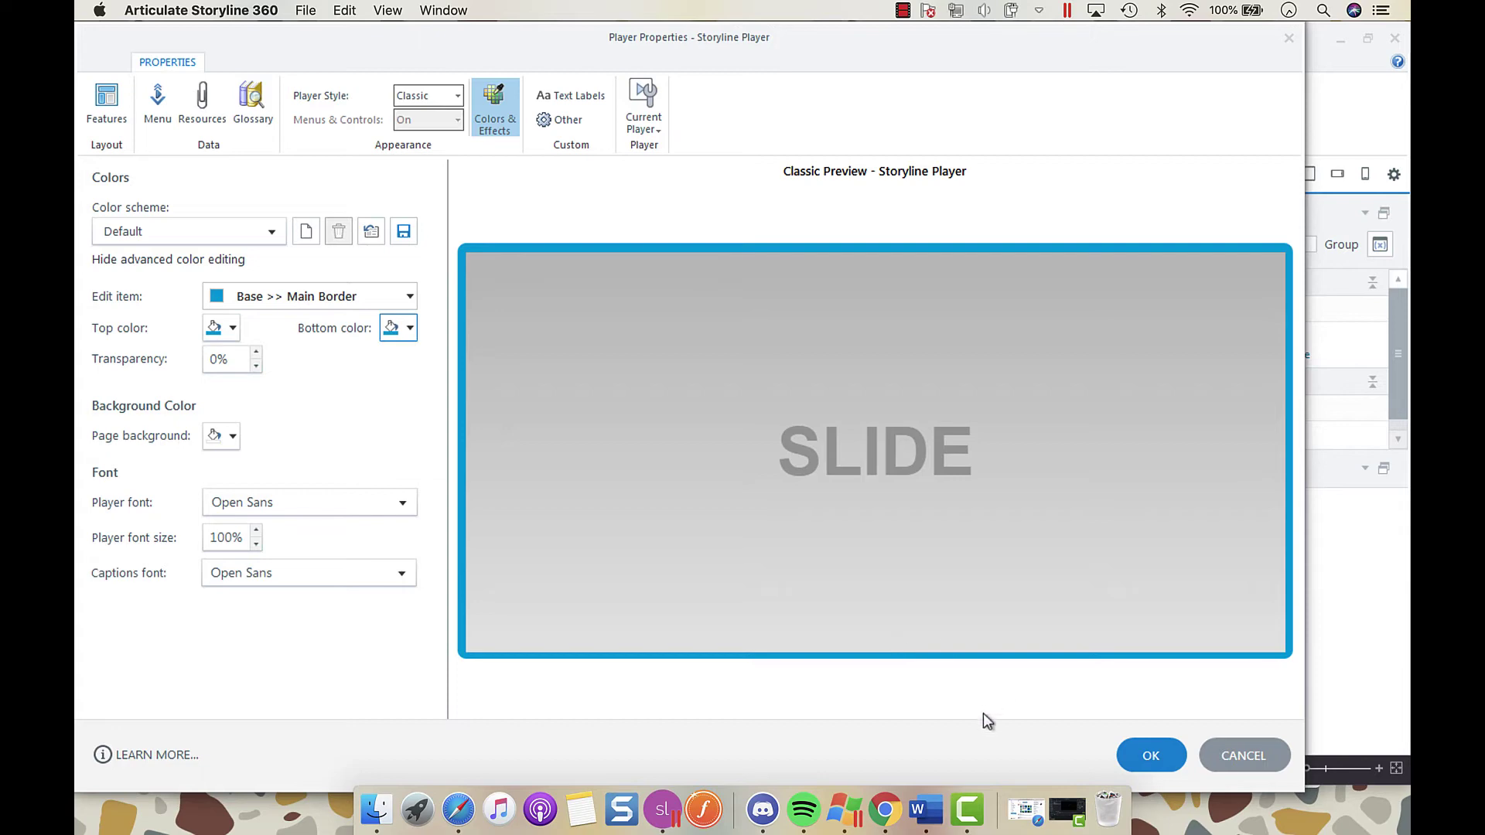
click(1151, 757)
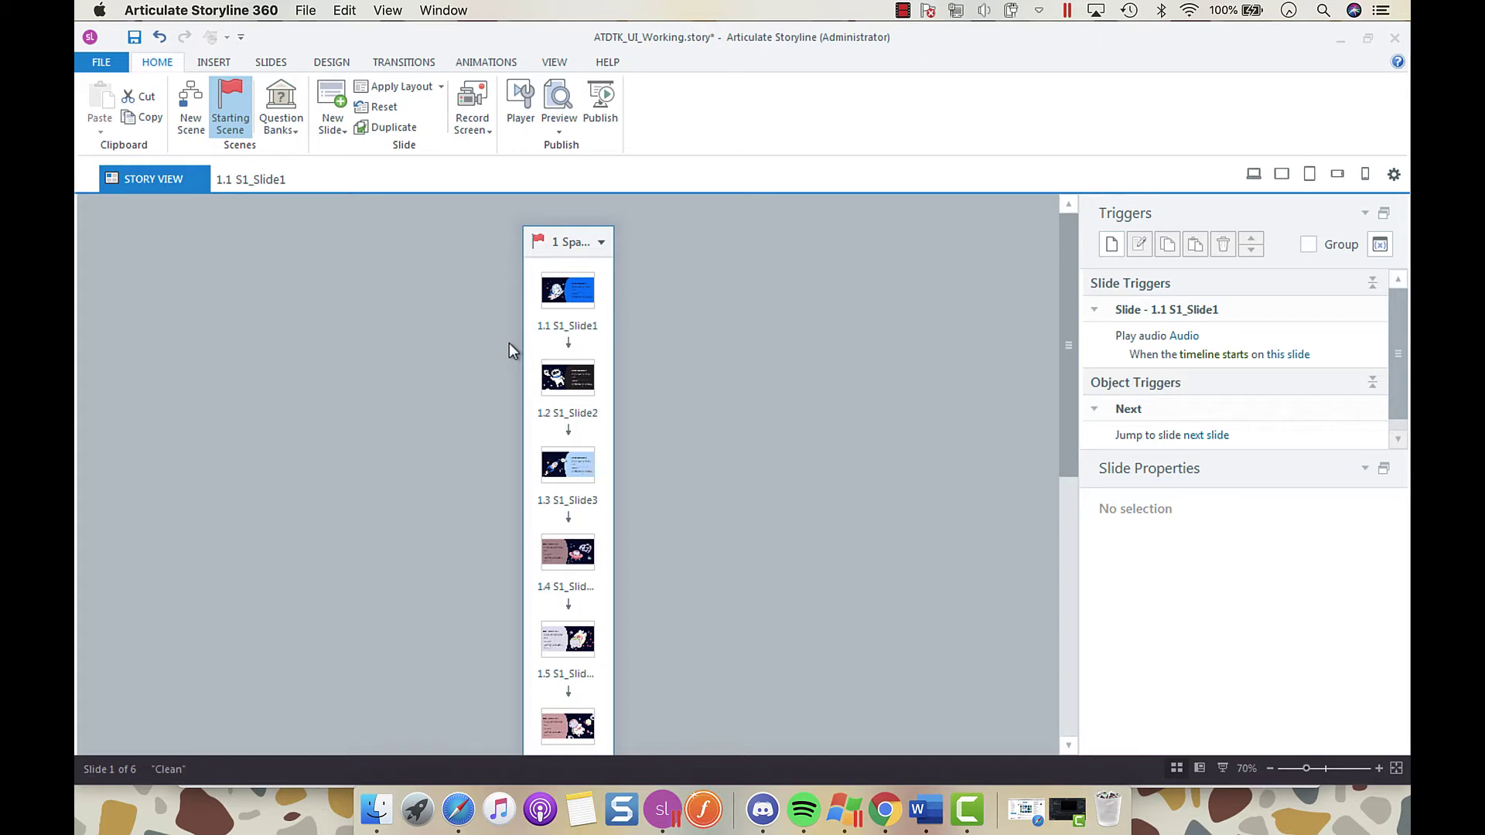
Open the main slide master and look at the finished course in Chrome for reference before returning to Storyline
click(555, 65)
click(161, 136)
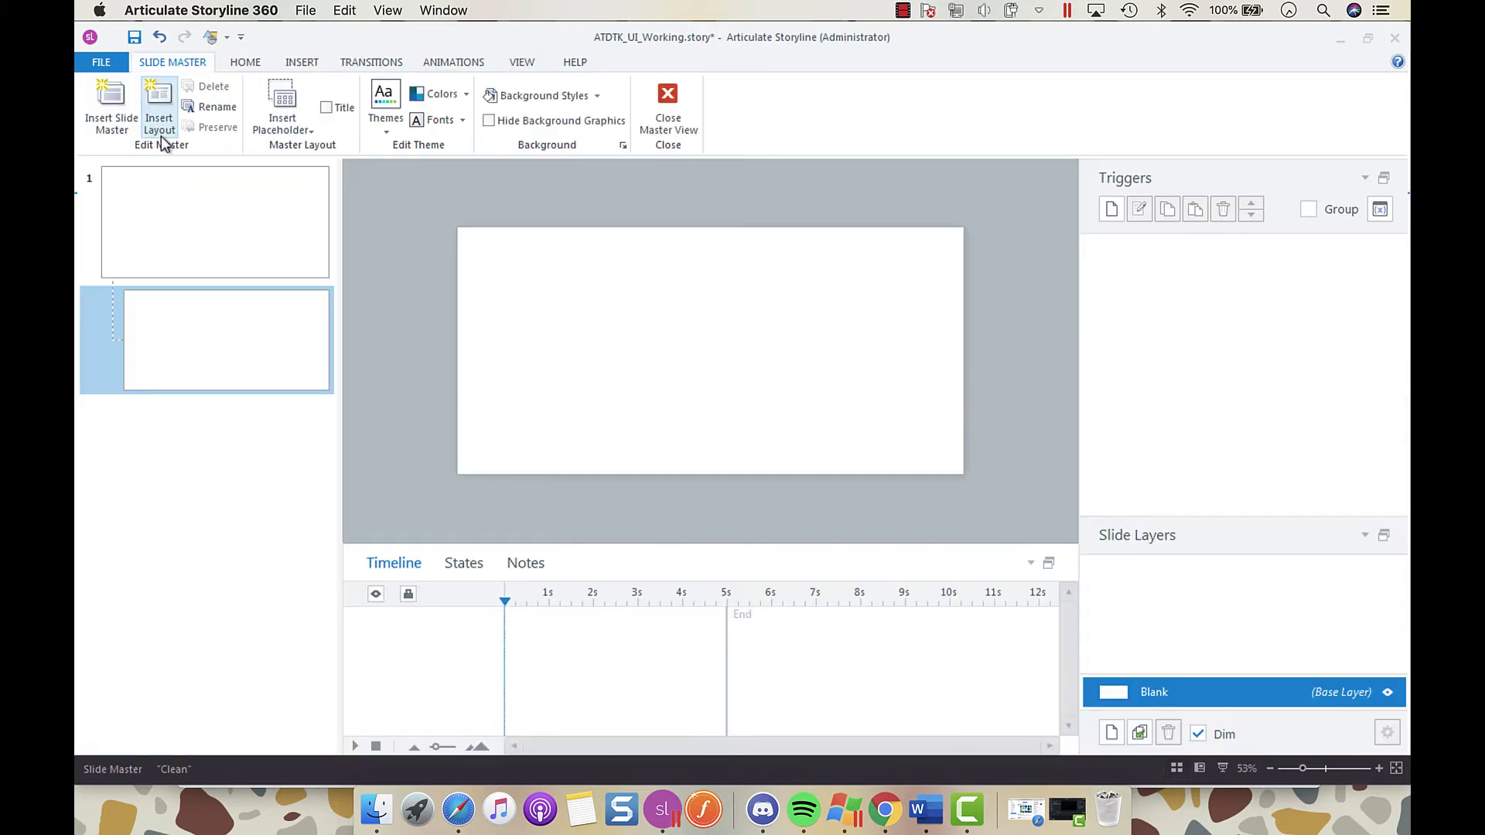
click(257, 230)
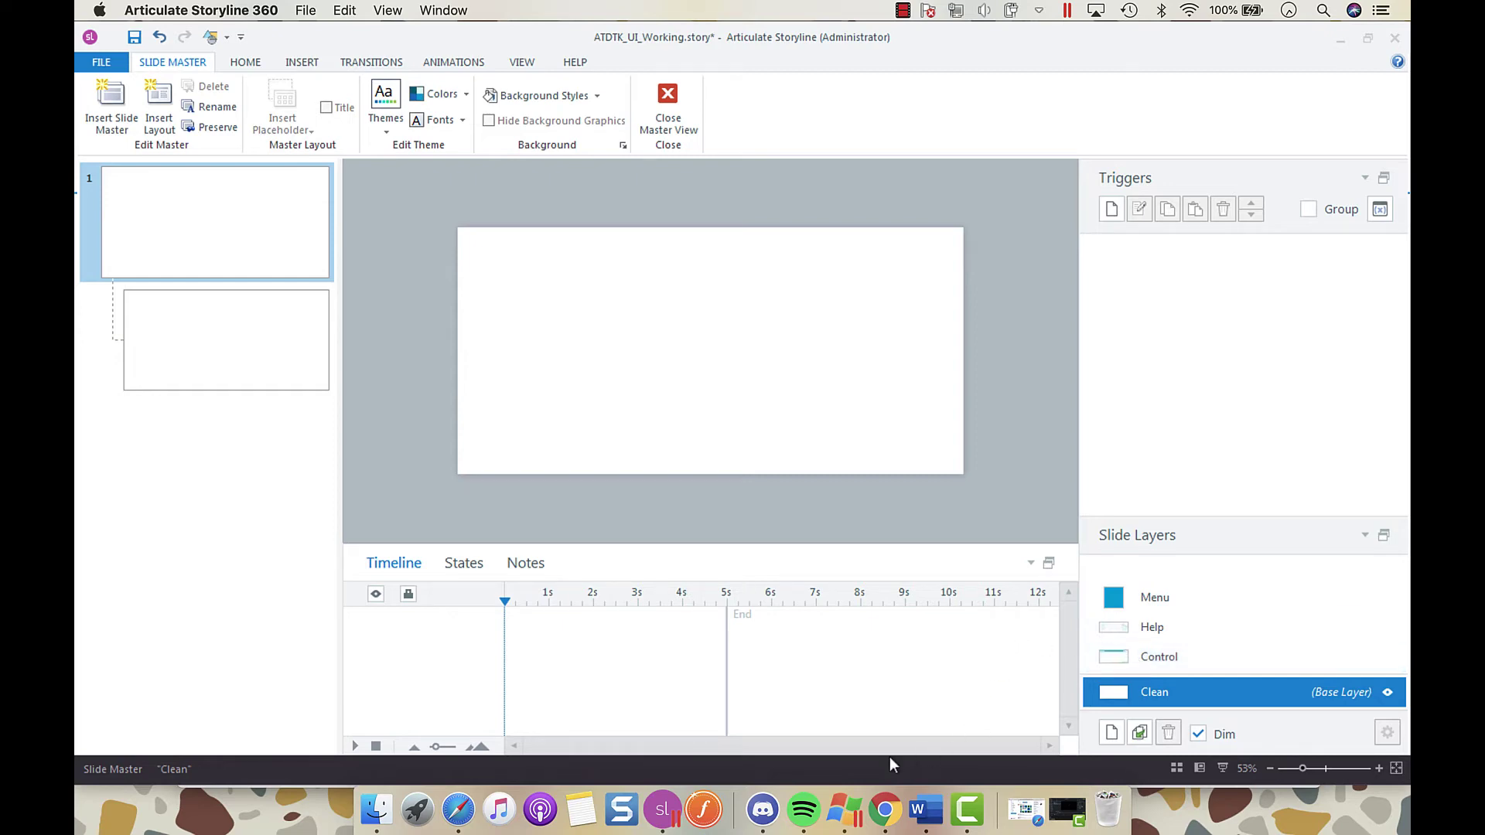
click(884, 810)
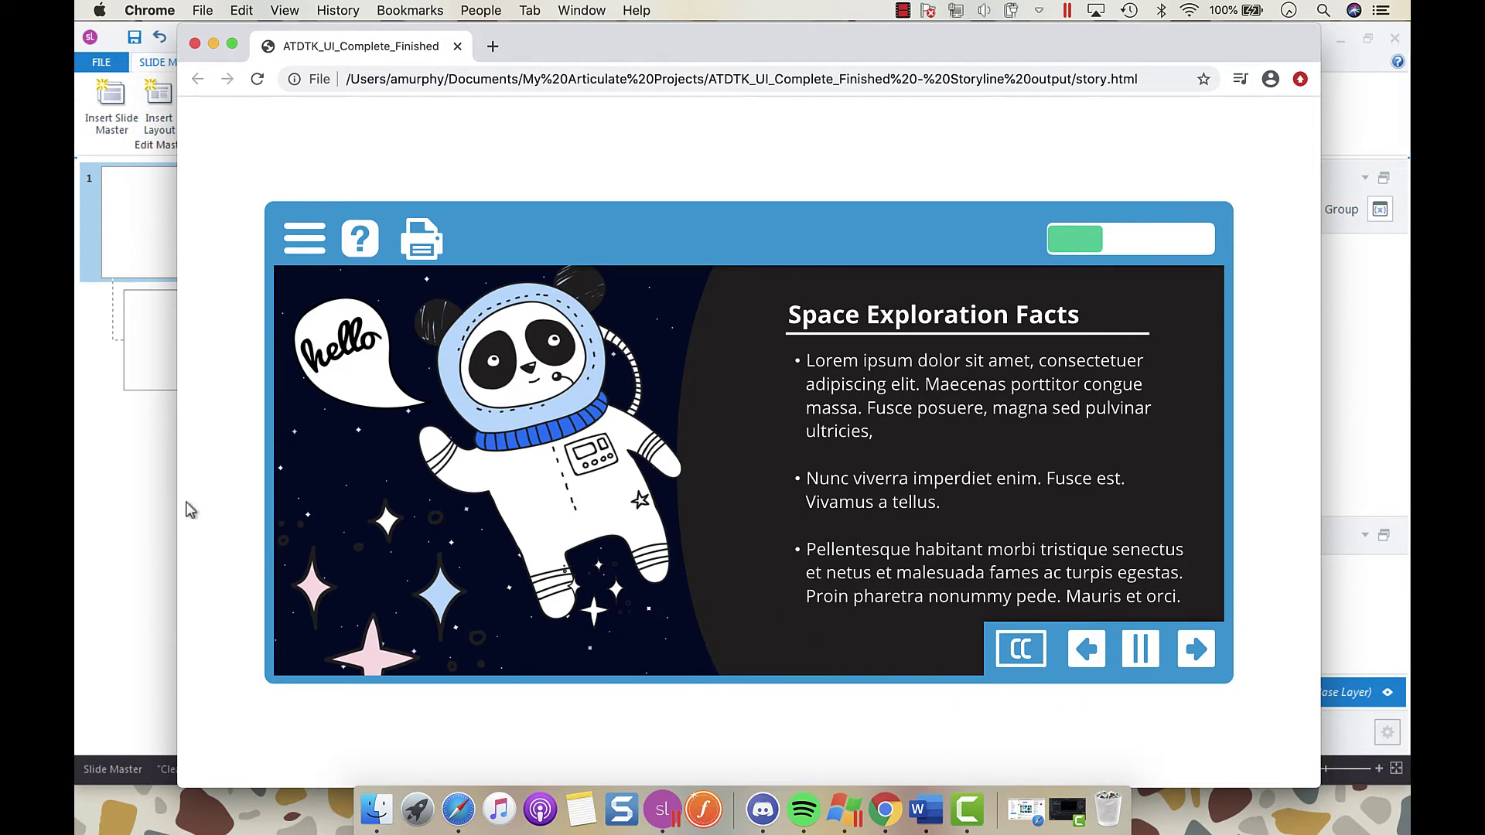
click(137, 533)
View slide 1.1 S1_Slide1 outside the master view, and reopen the slide master with the main master slide selected
click(671, 125)
double_click(557, 293)
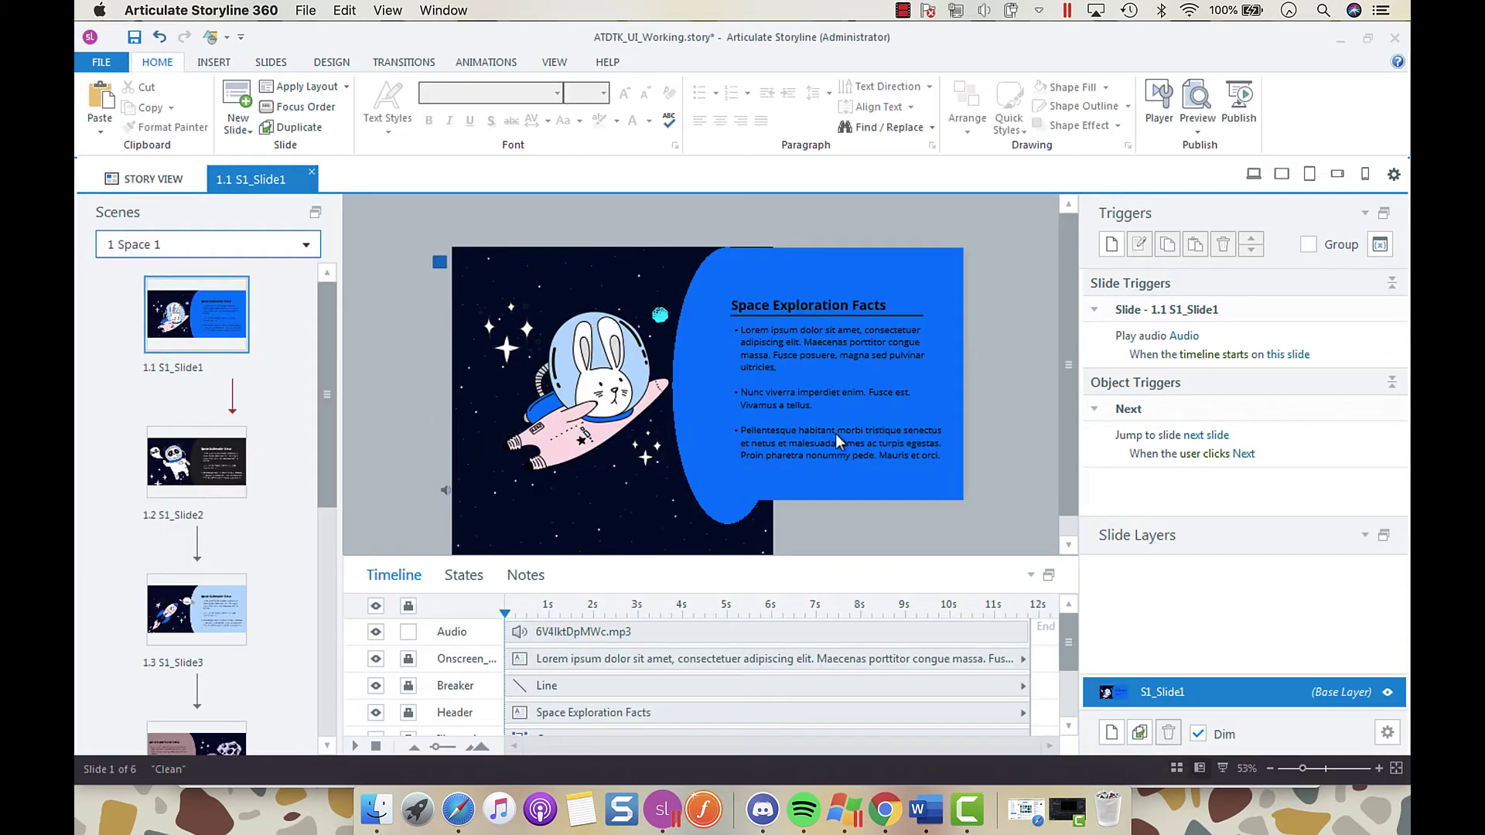
click(553, 62)
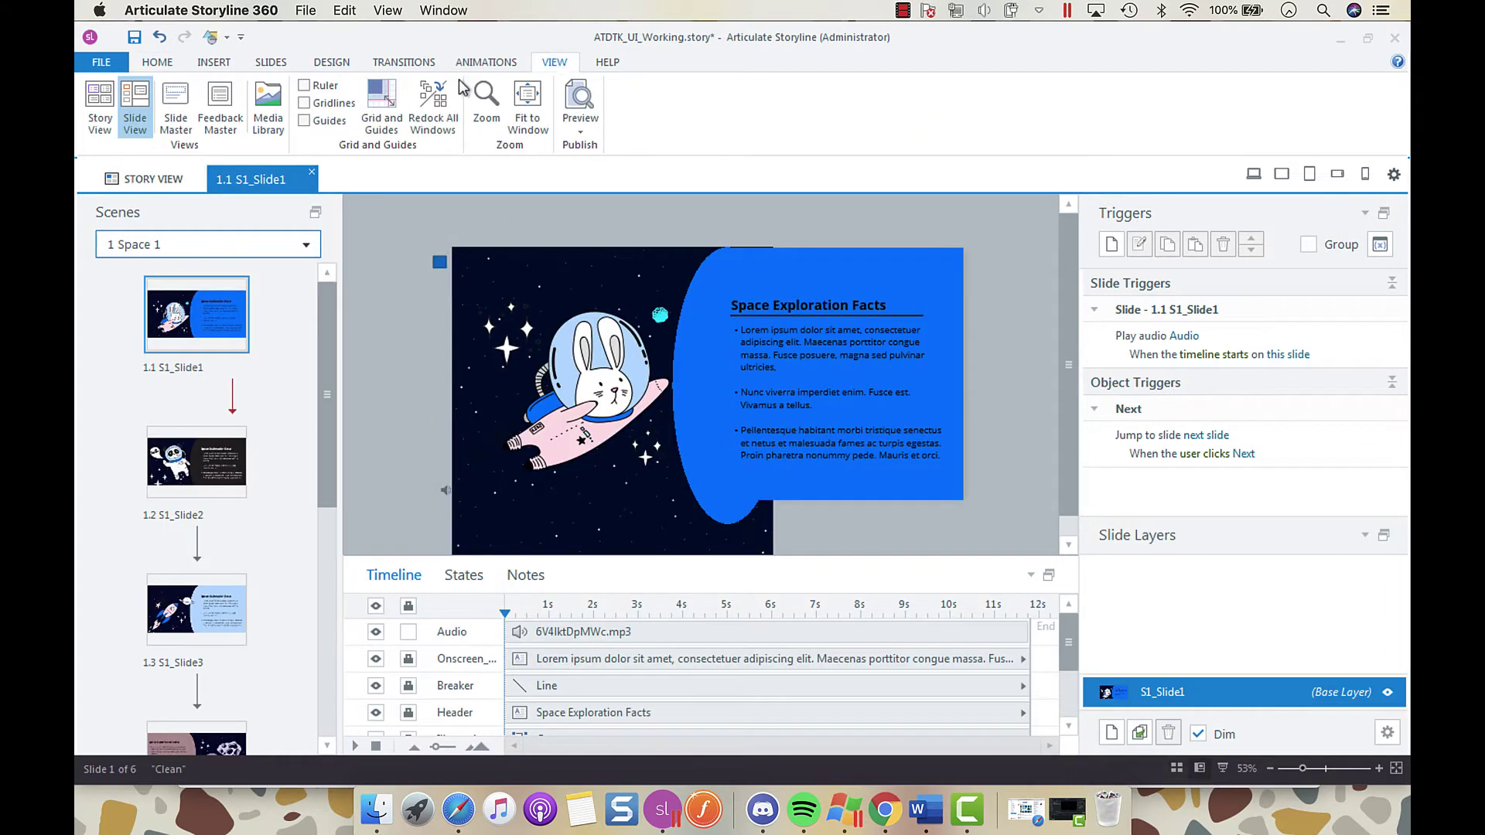
click(170, 109)
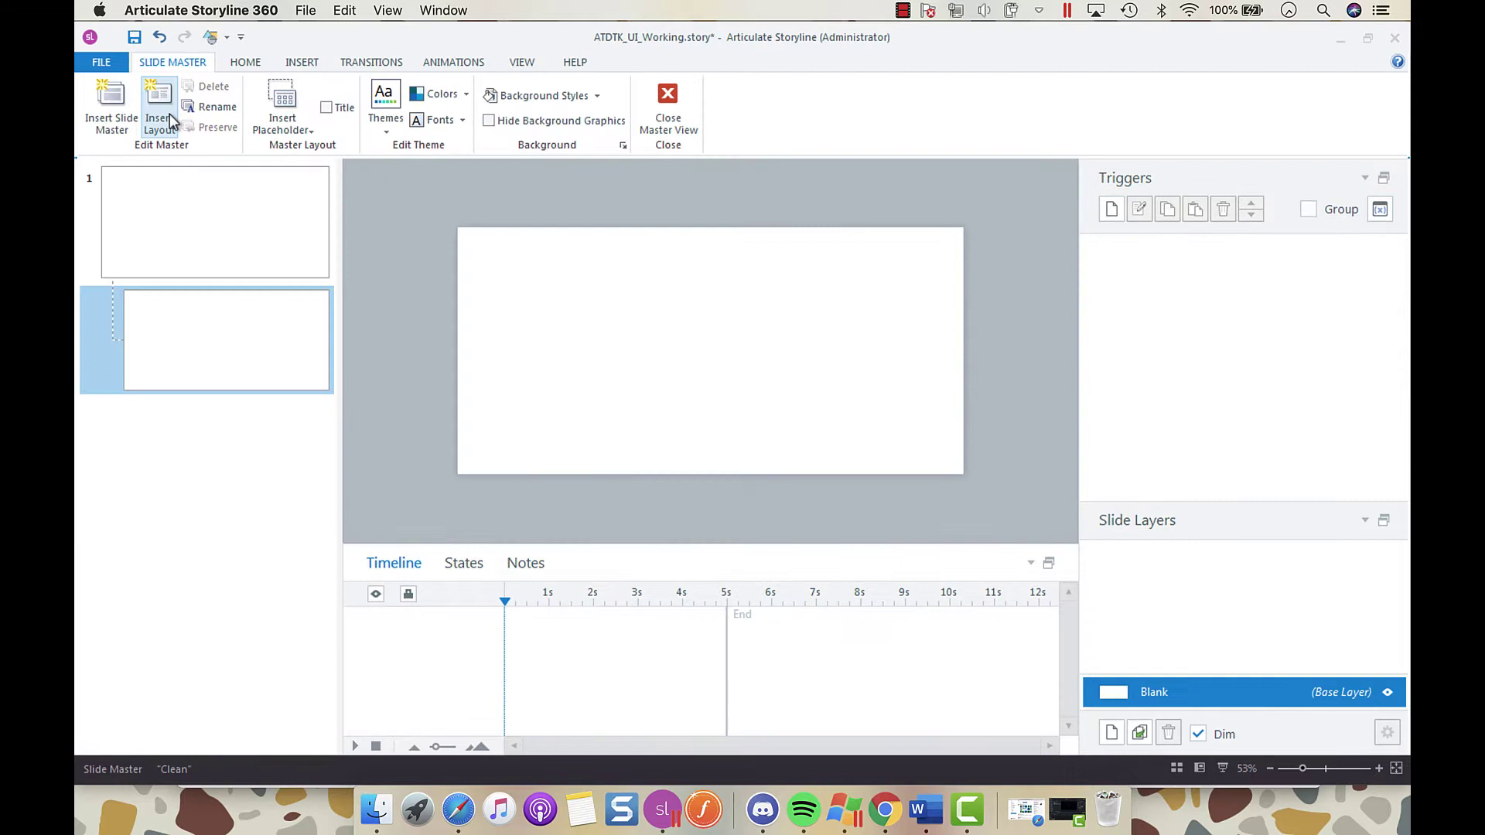
click(221, 197)
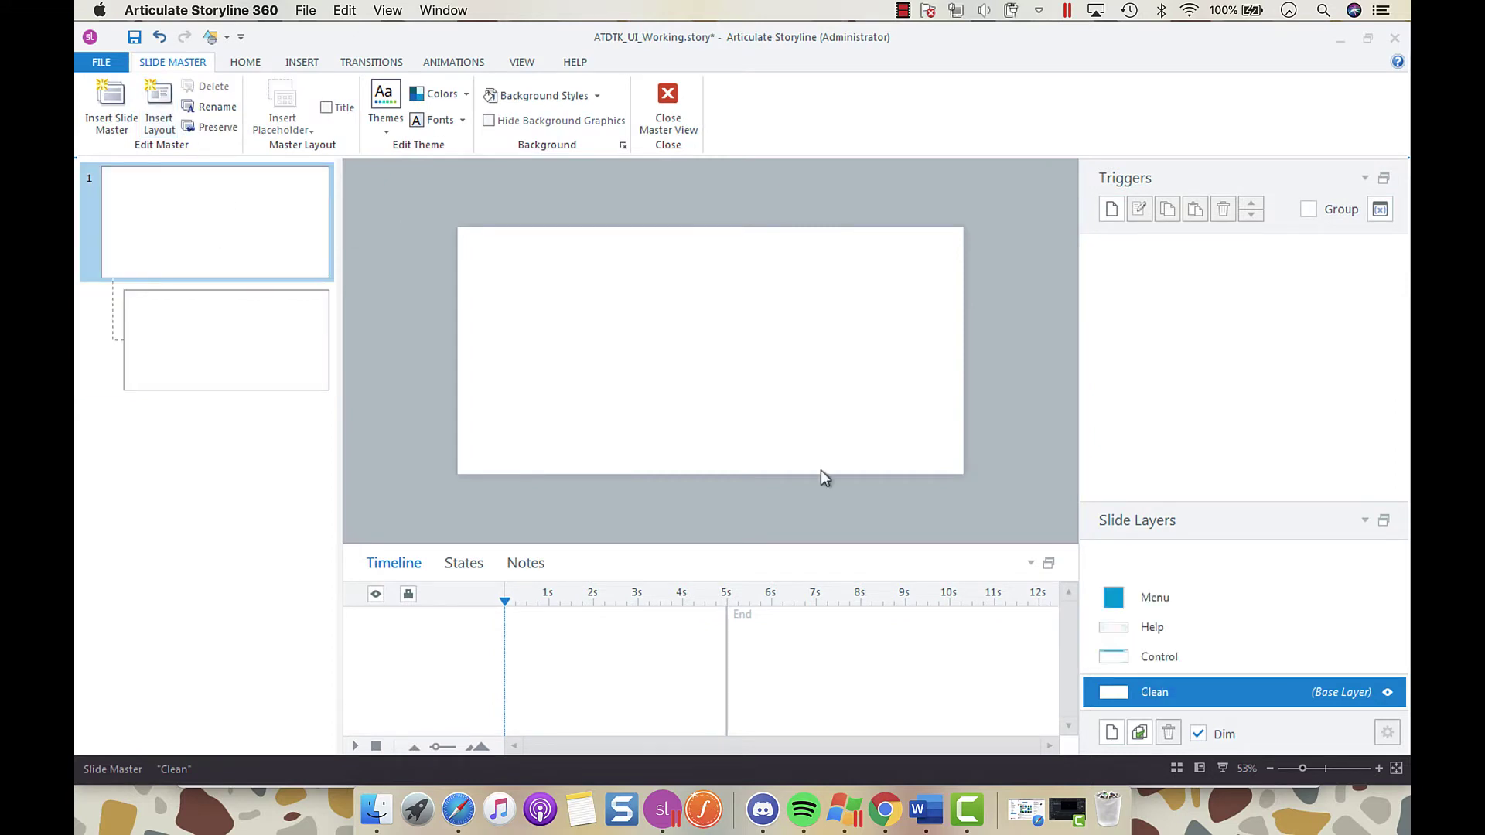
Add a trigger on the Clean base layer that shows the Control layer when the timeline starts on this slide
click(1146, 671)
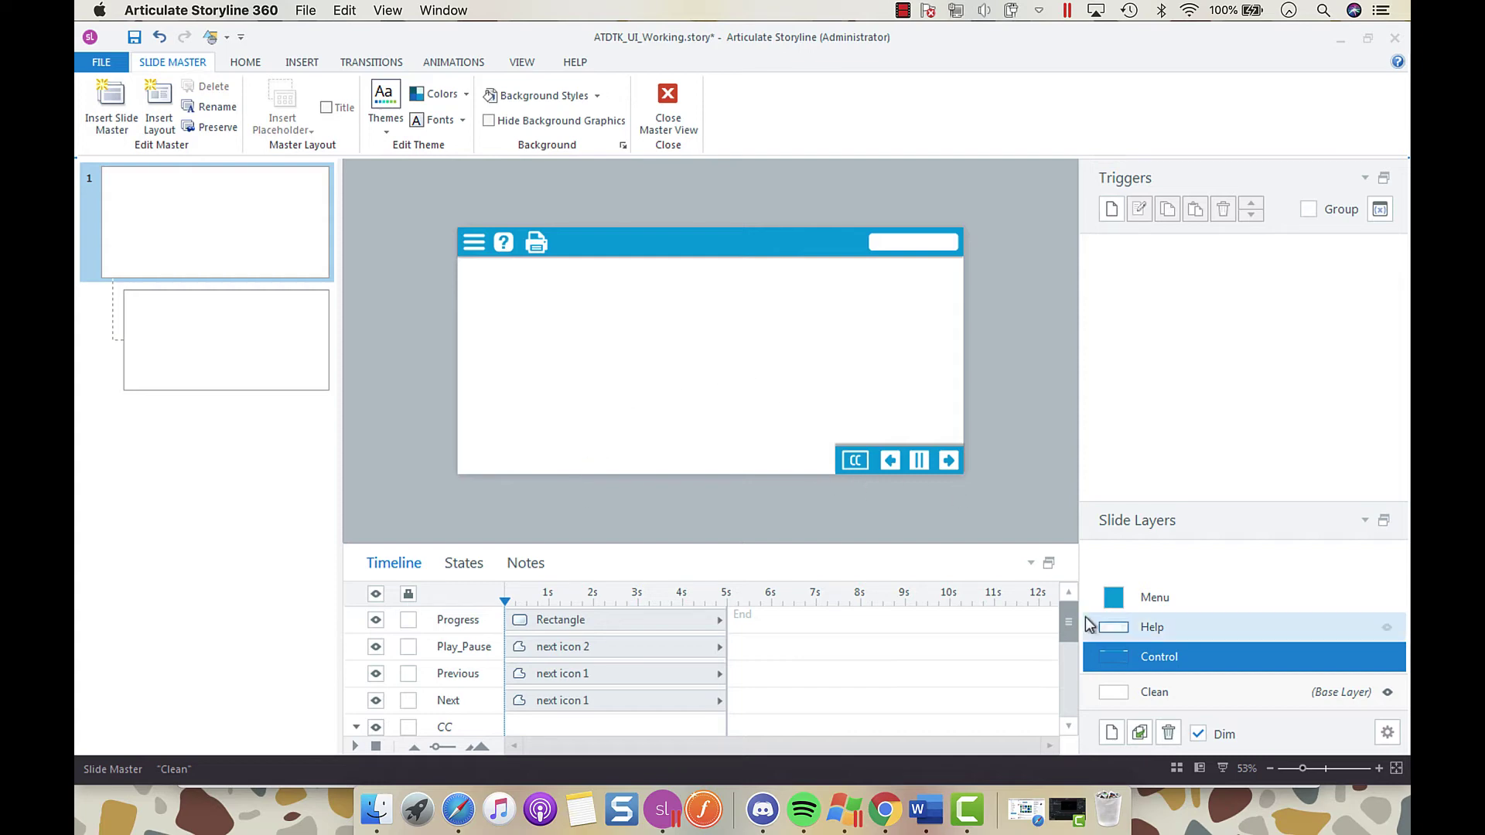
click(1150, 690)
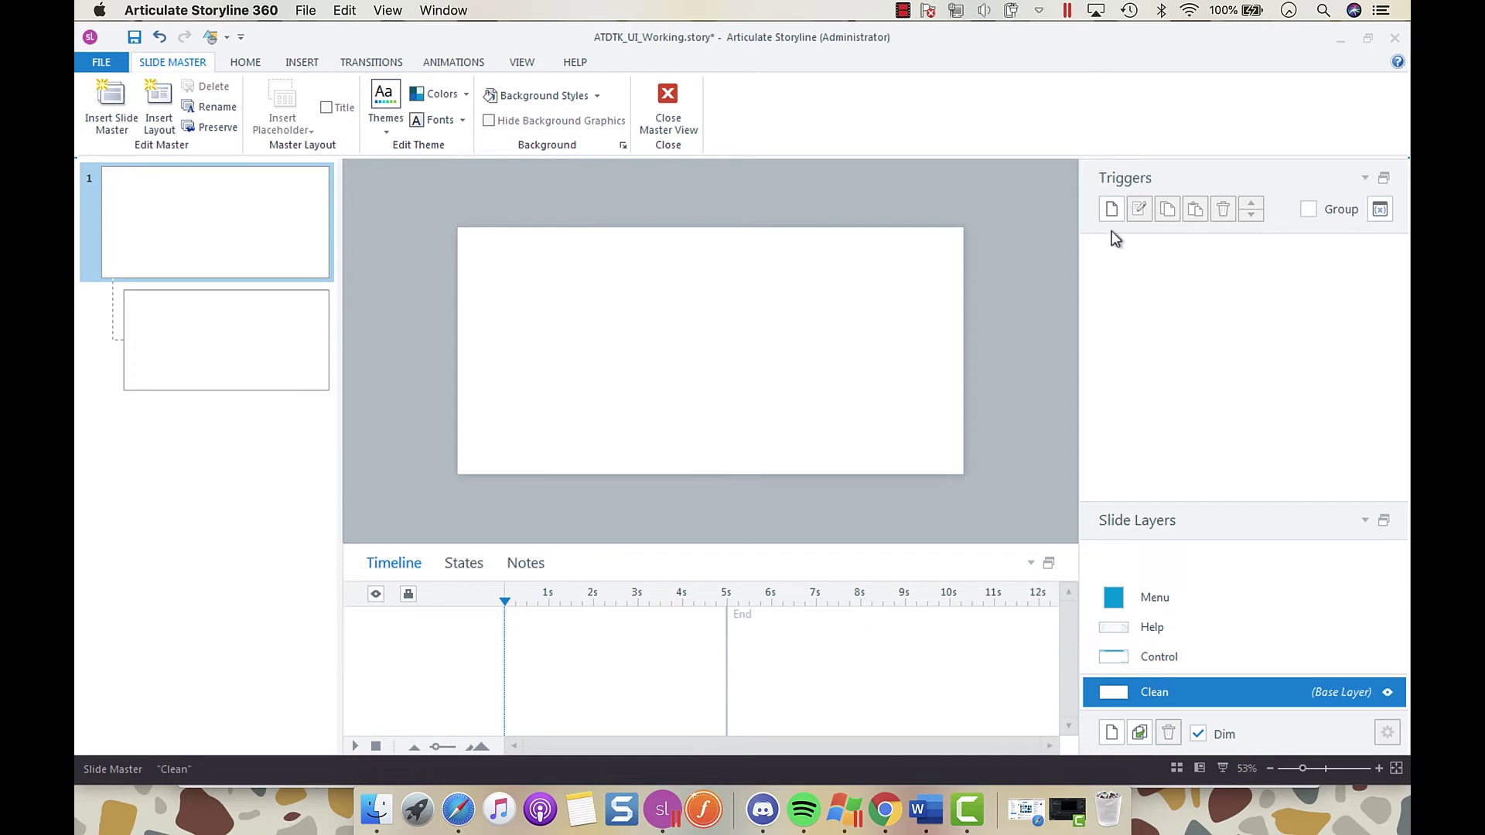
click(1112, 209)
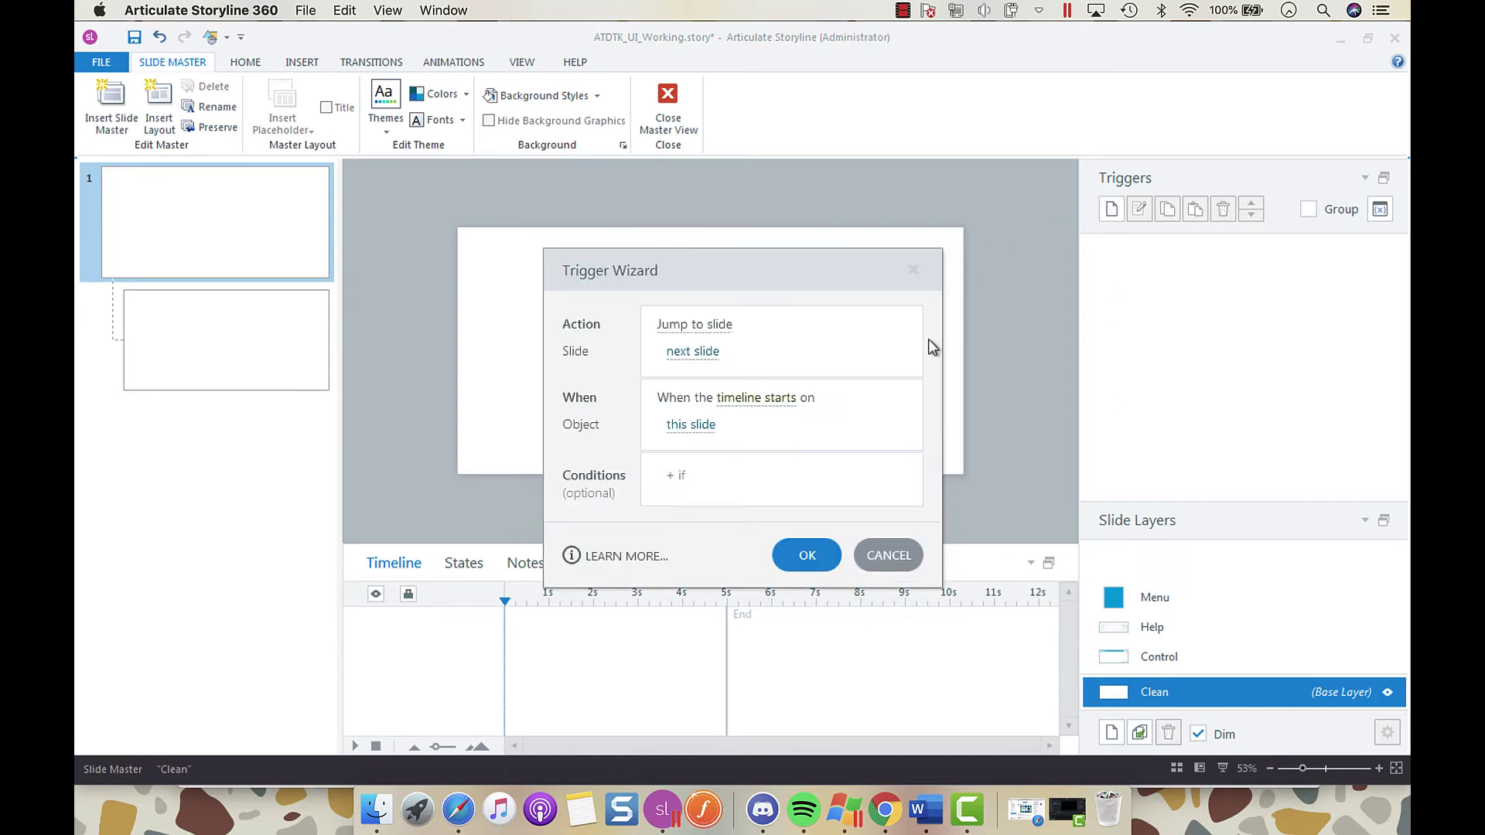
click(690, 326)
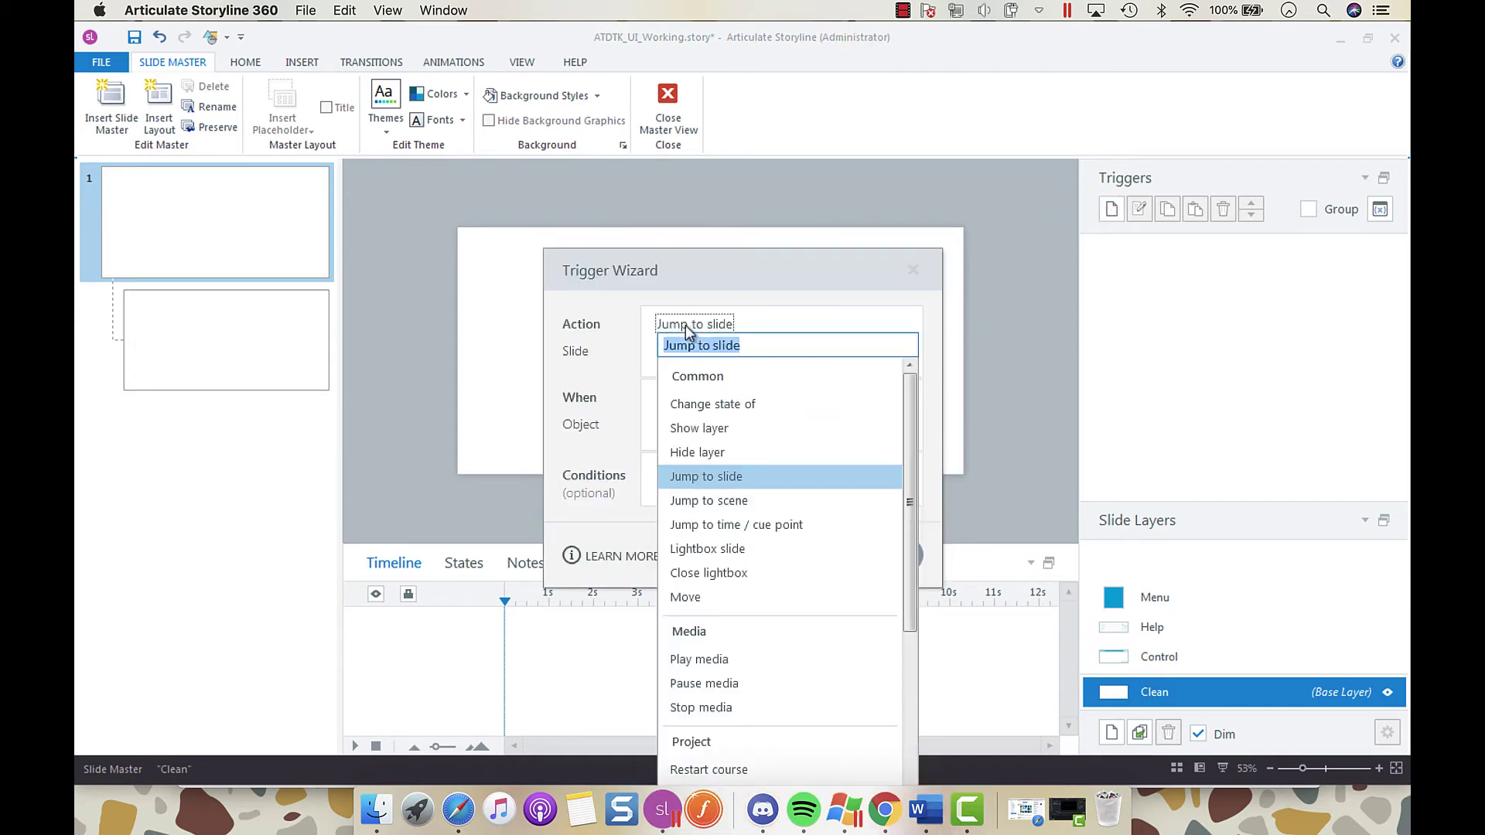
click(700, 430)
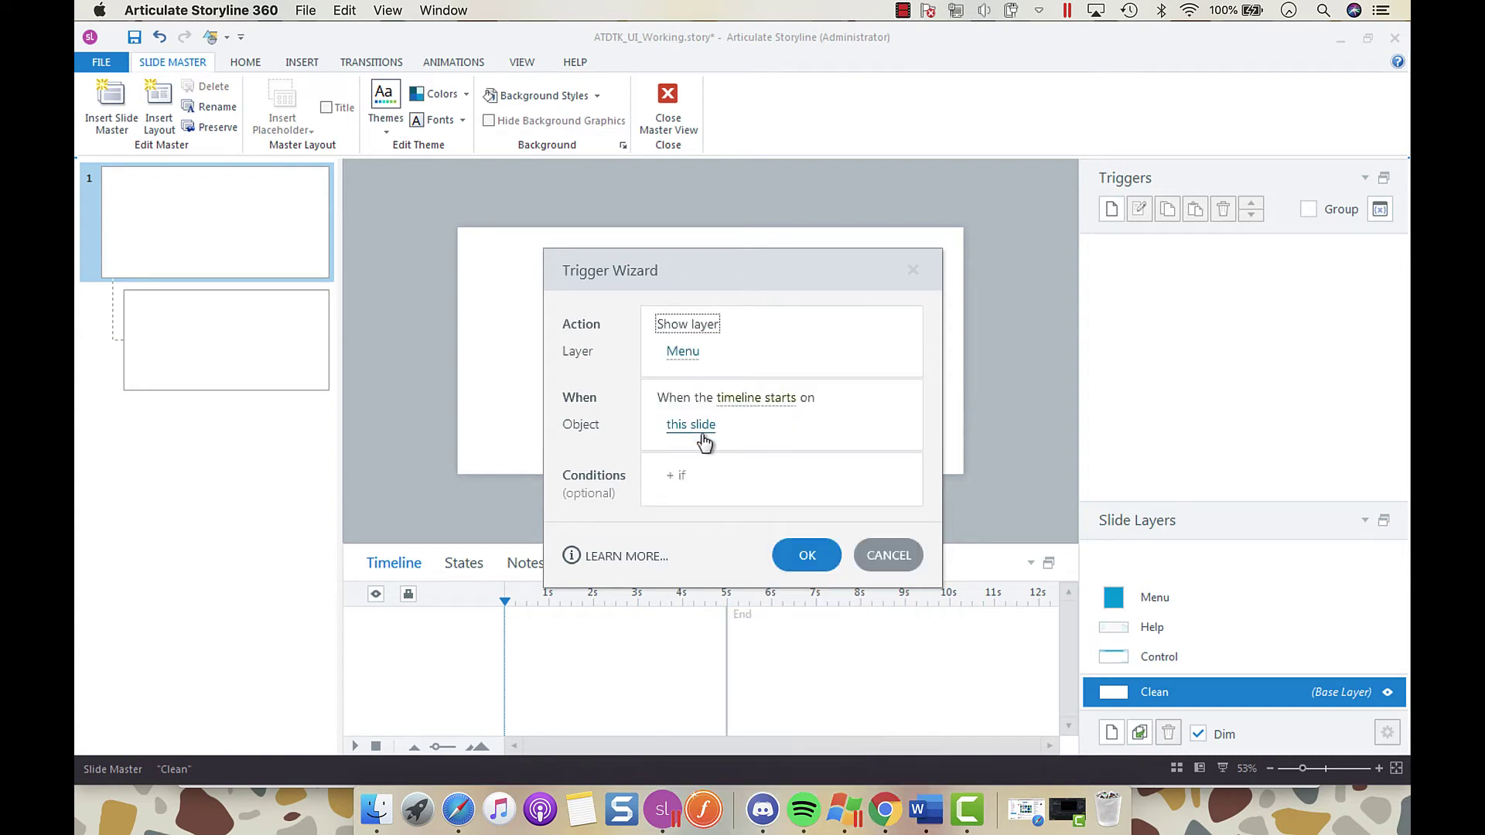
click(684, 354)
click(694, 487)
click(808, 569)
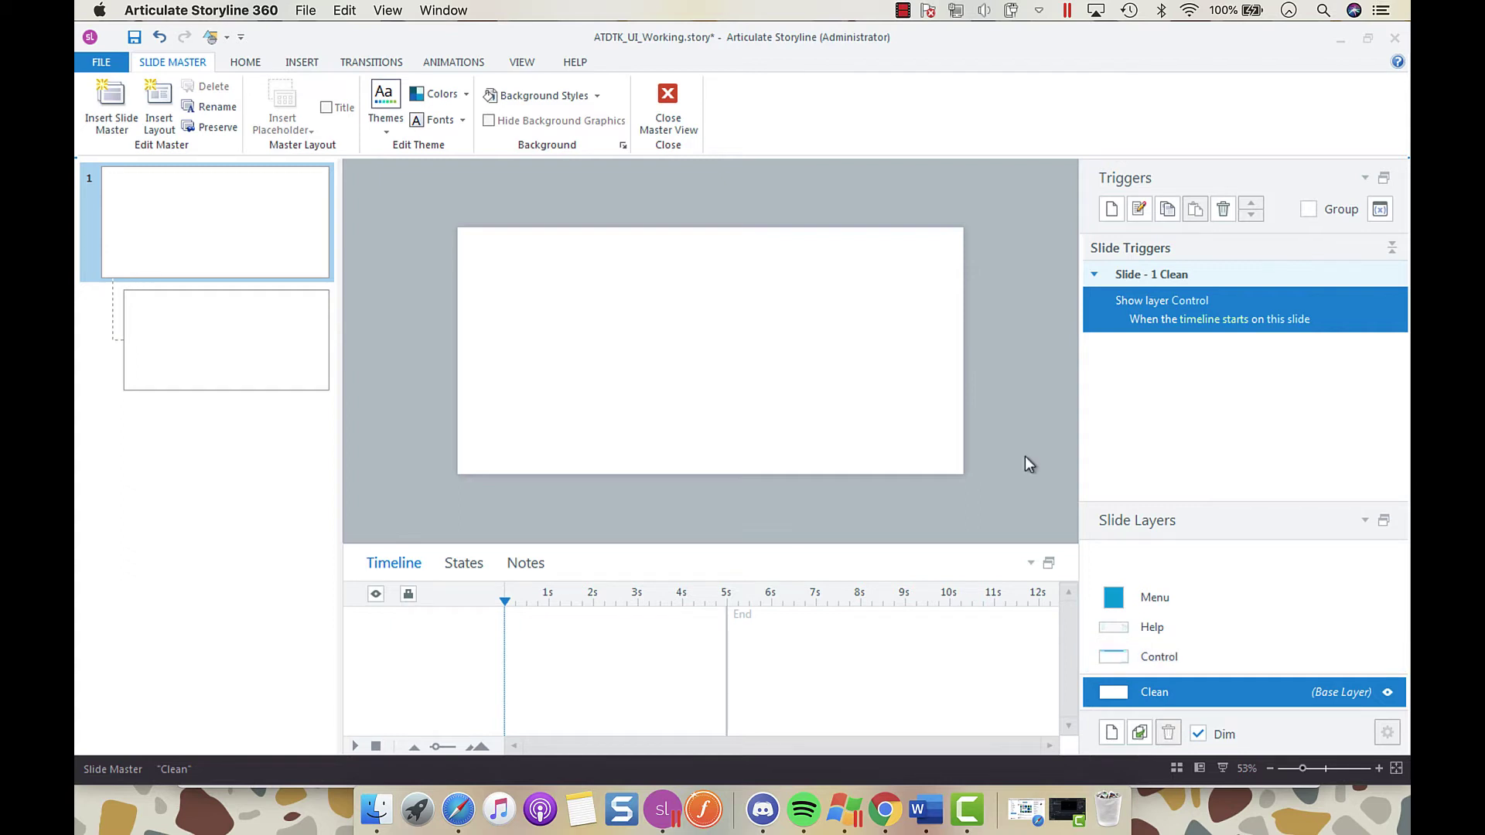
On the Control layer, add a trigger to the Menu icon that shows the Menu layer when the user clicks it
click(1132, 661)
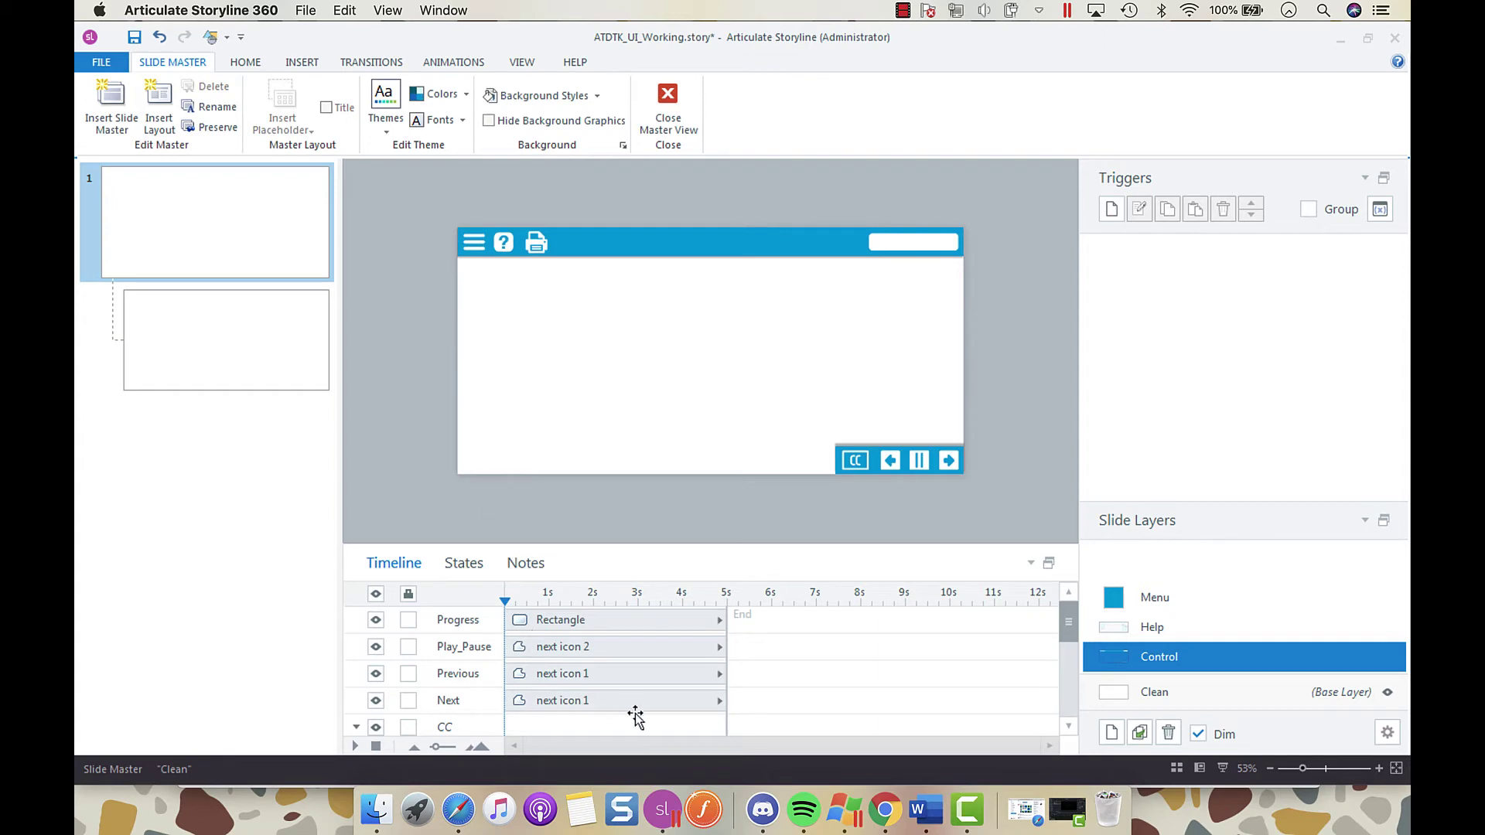
drag(1065, 628, 1067, 727)
click(591, 667)
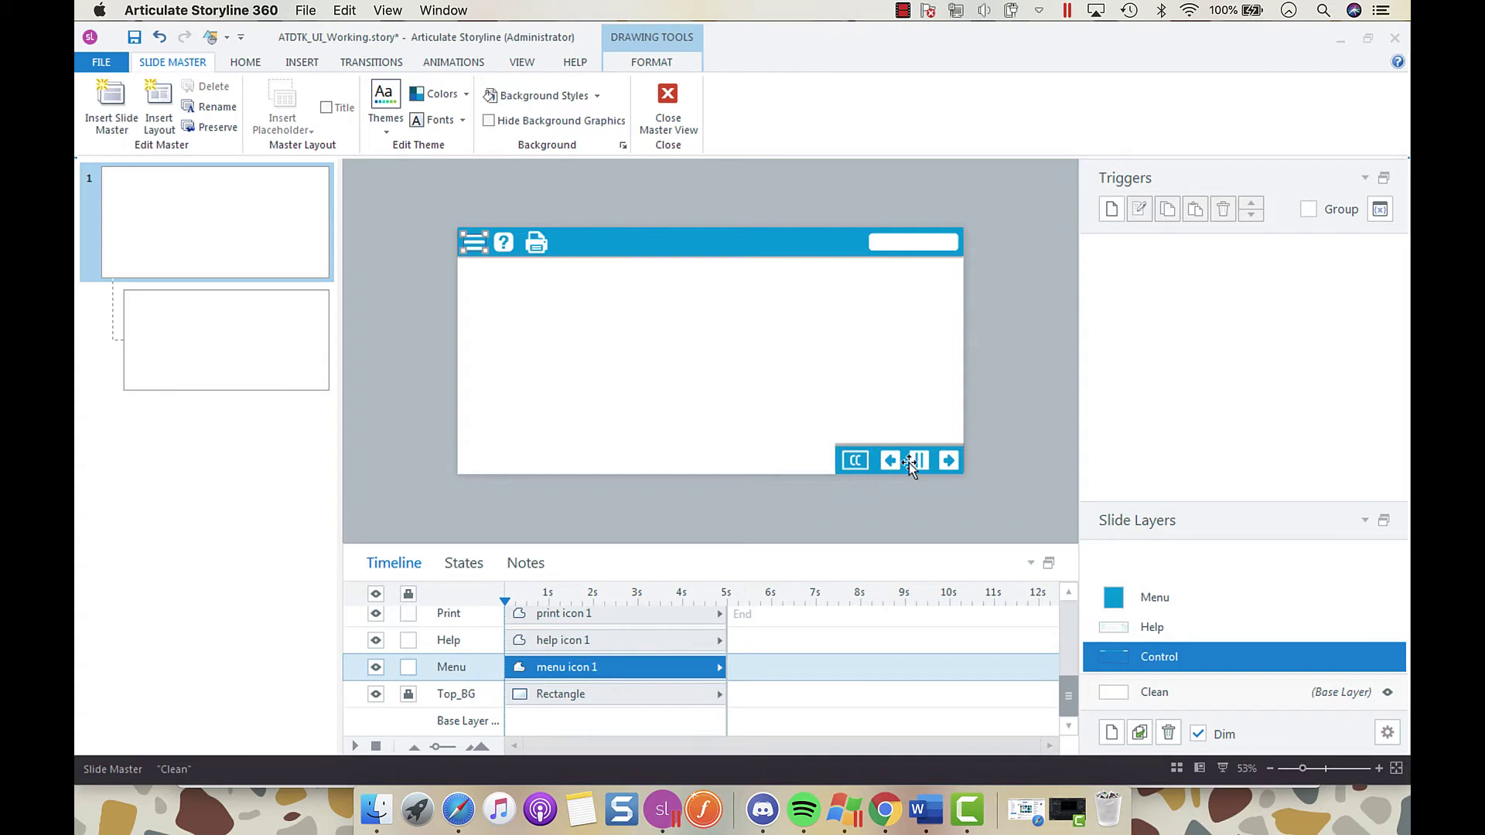
click(1110, 213)
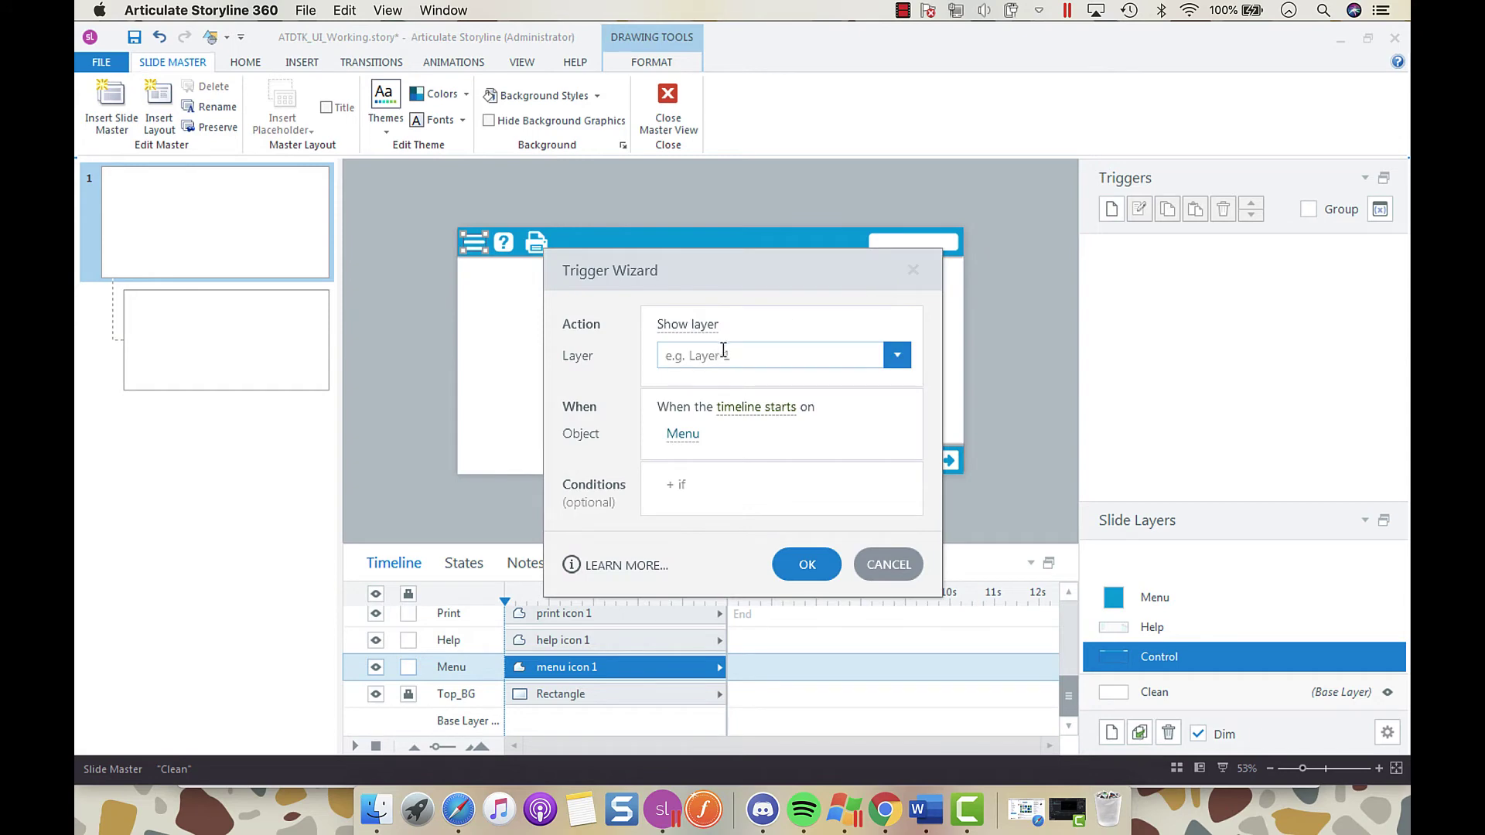
click(898, 356)
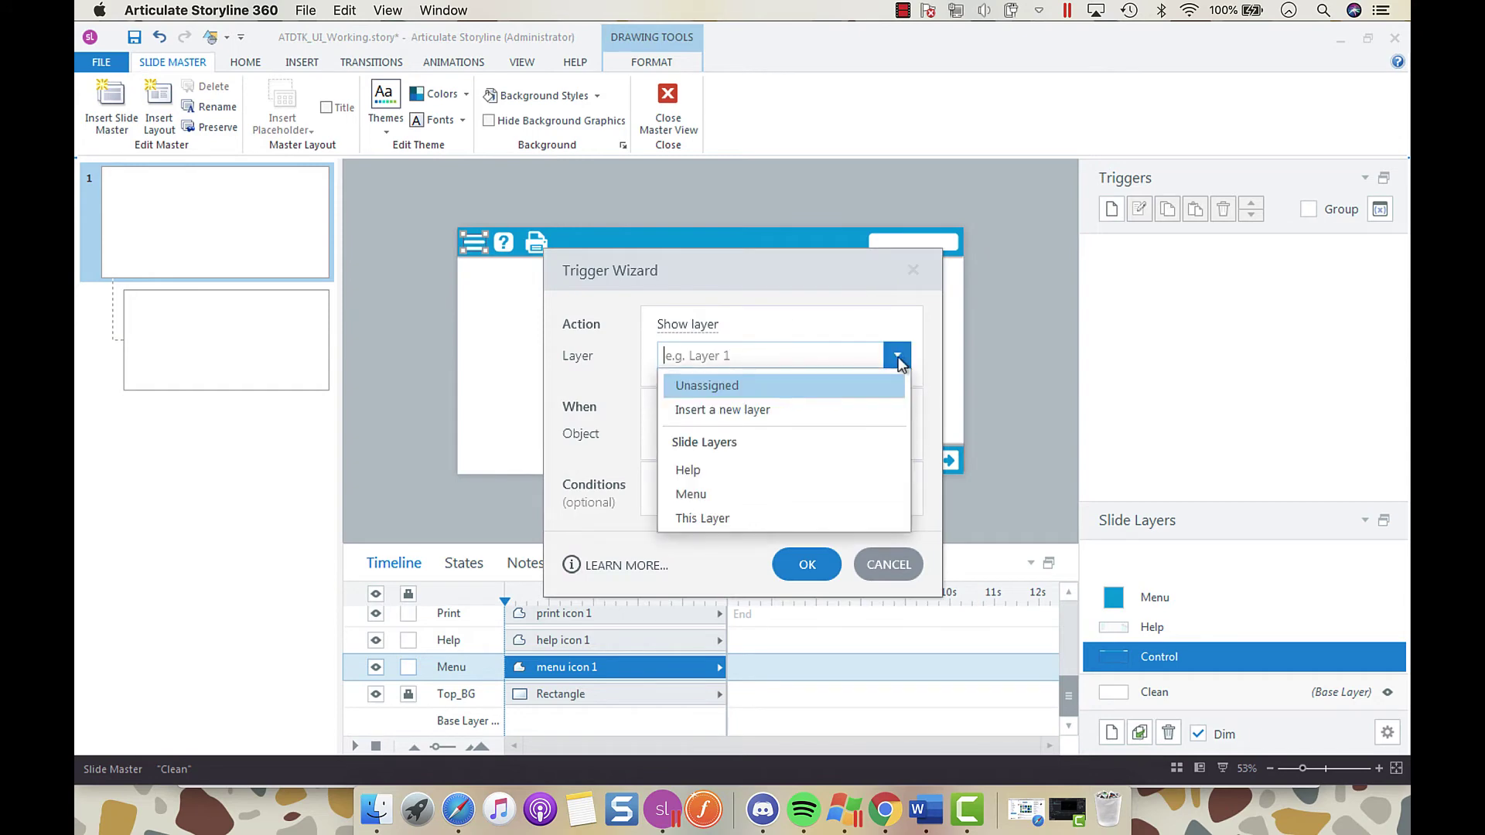
click(696, 493)
click(750, 398)
text(use)
key(Return)
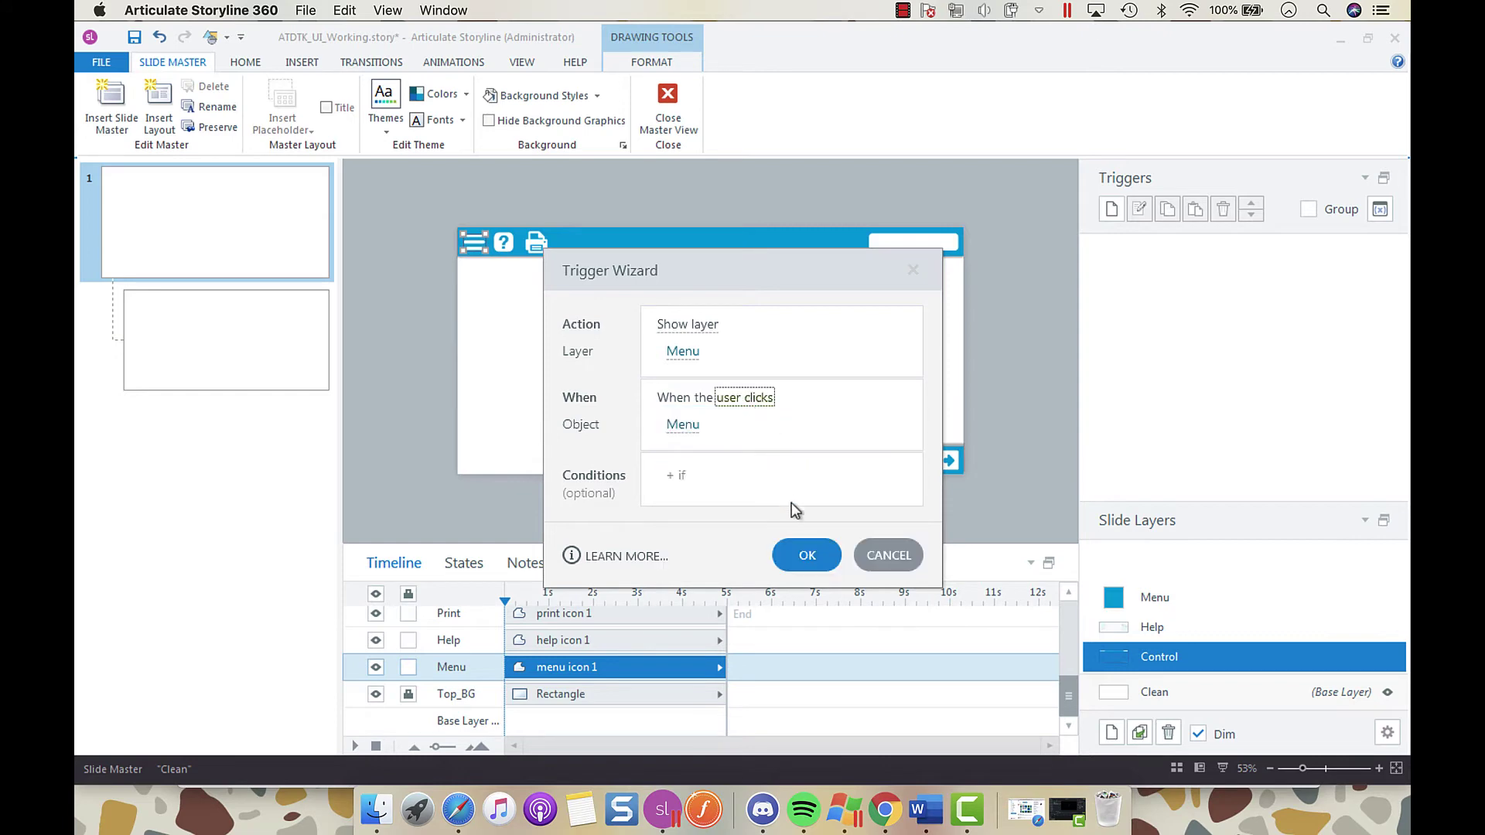
click(806, 555)
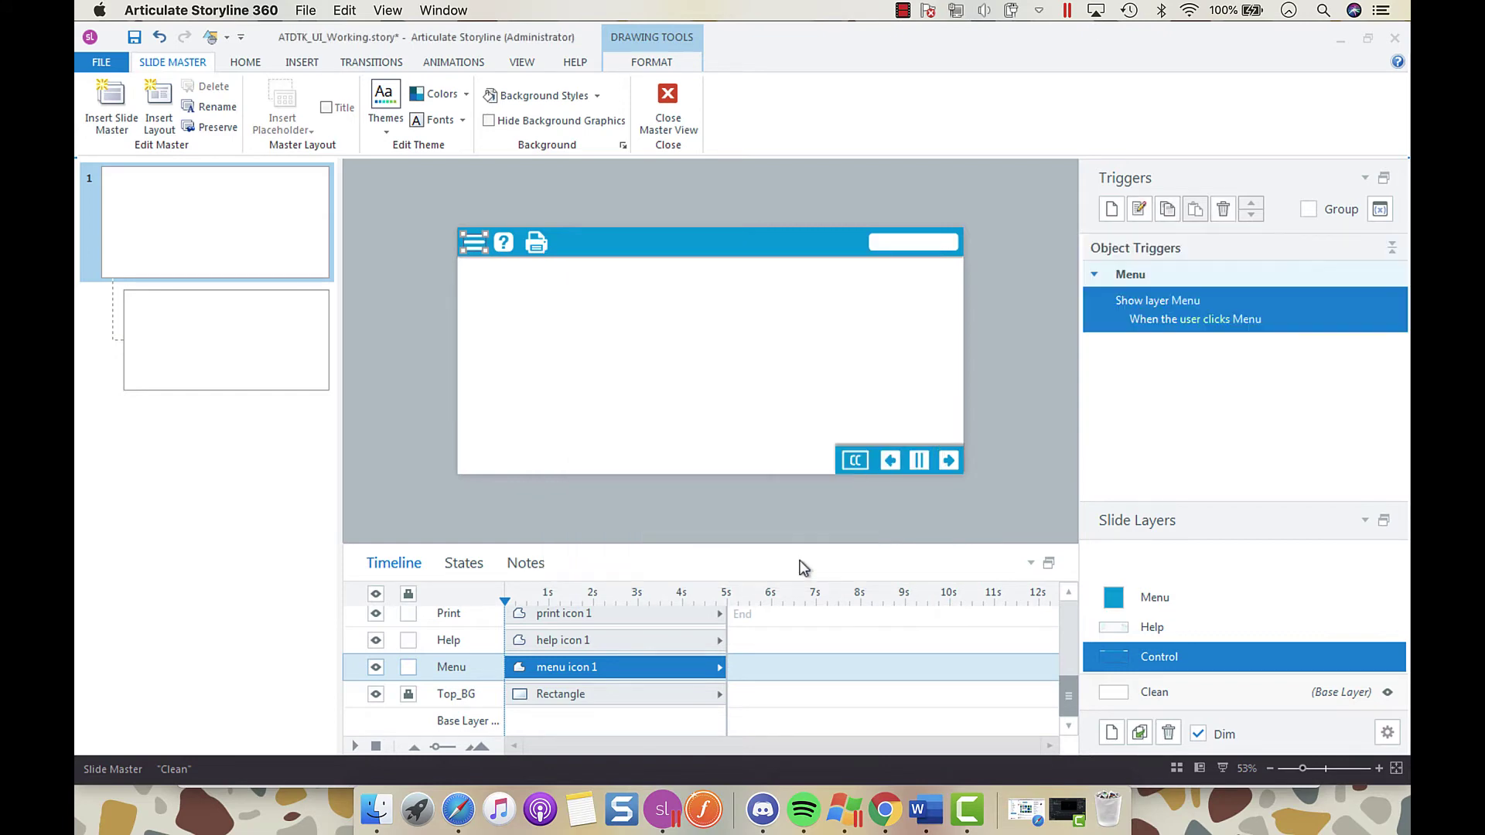
Add a trigger to the question-mark Help icon that shows the Help layer when the user clicks it
click(501, 237)
click(1109, 210)
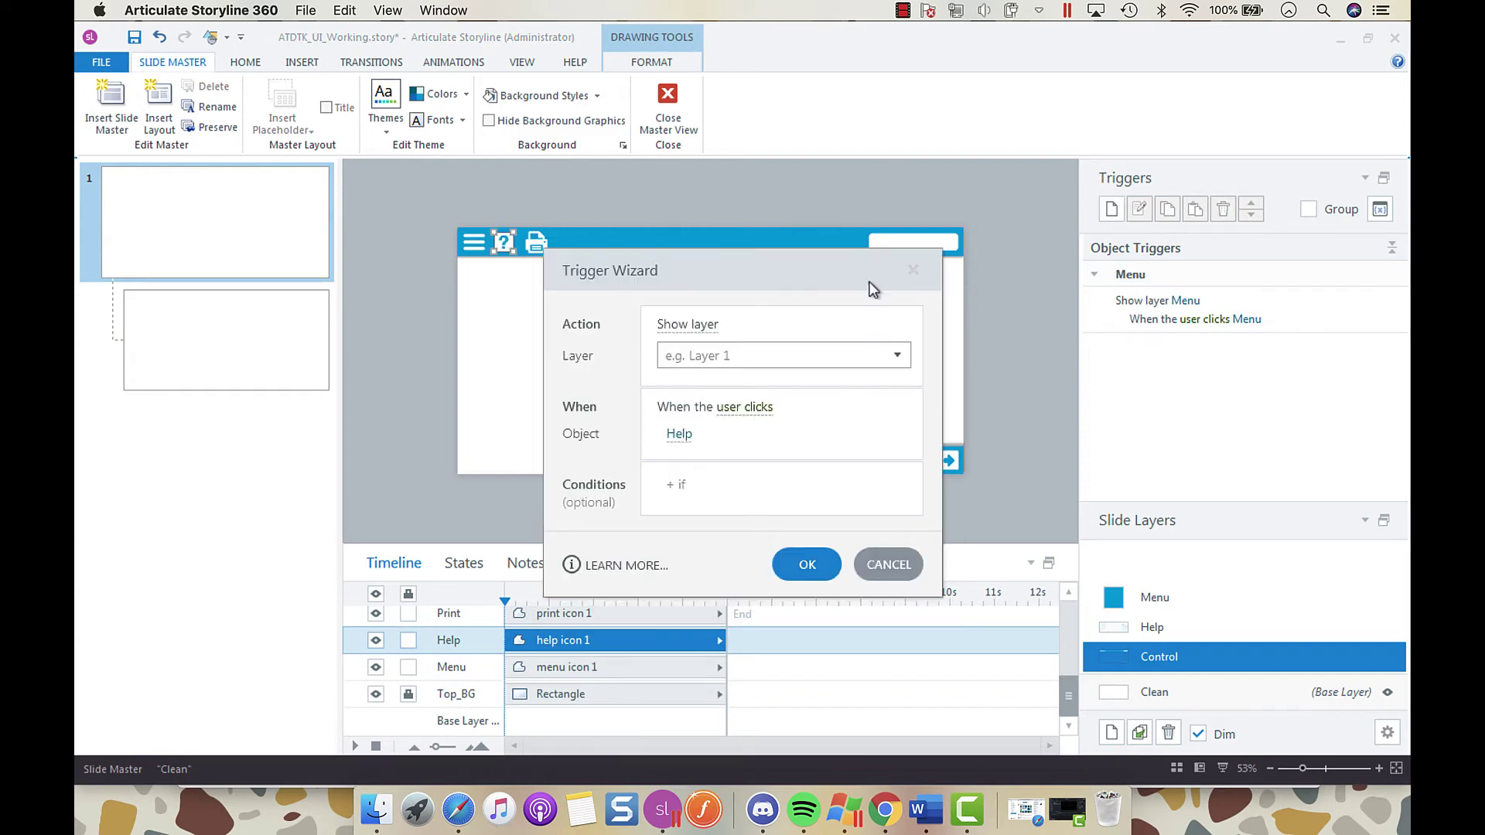
click(897, 356)
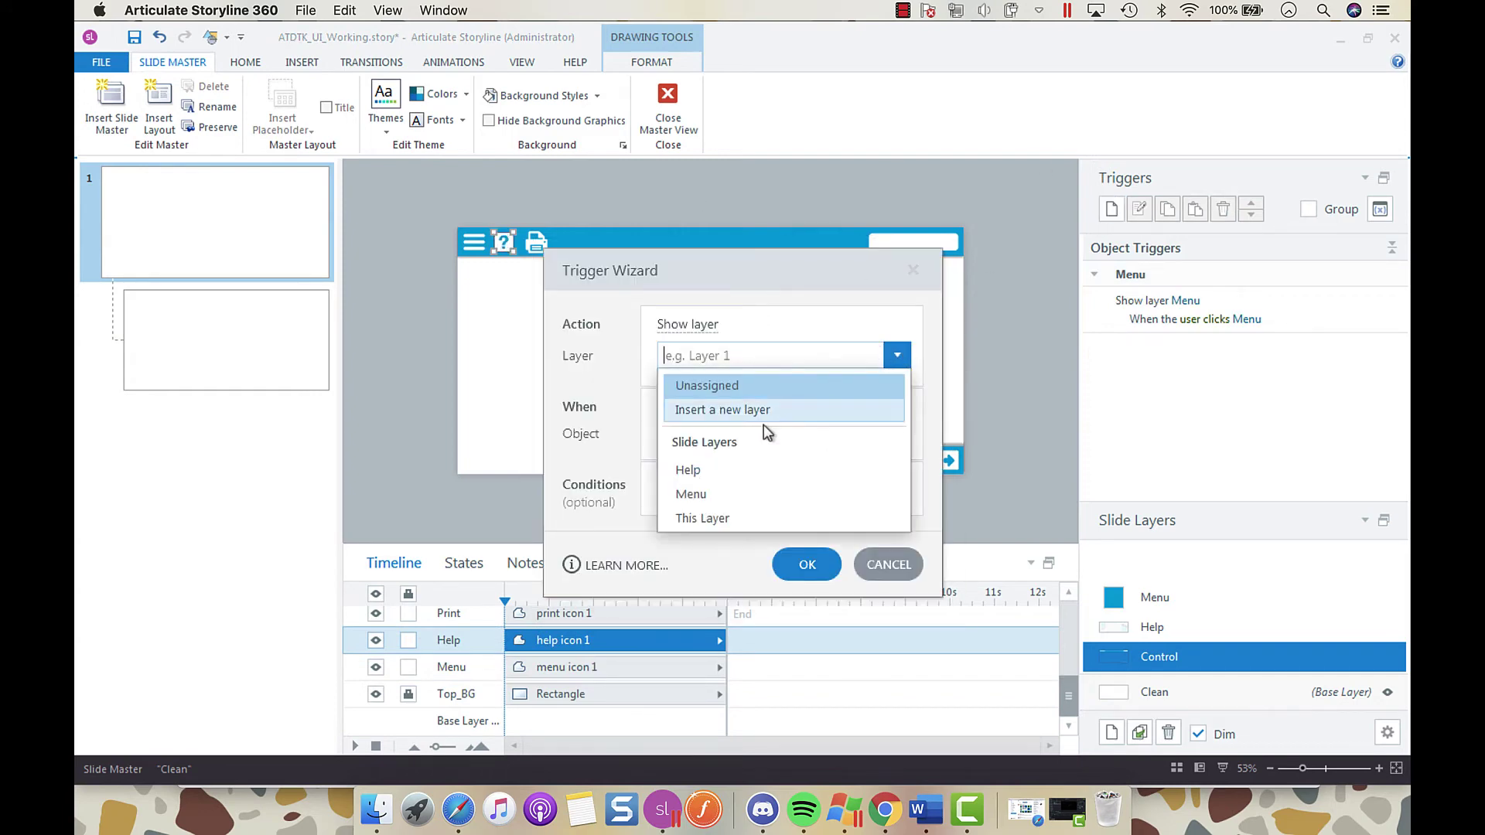
click(717, 471)
click(807, 557)
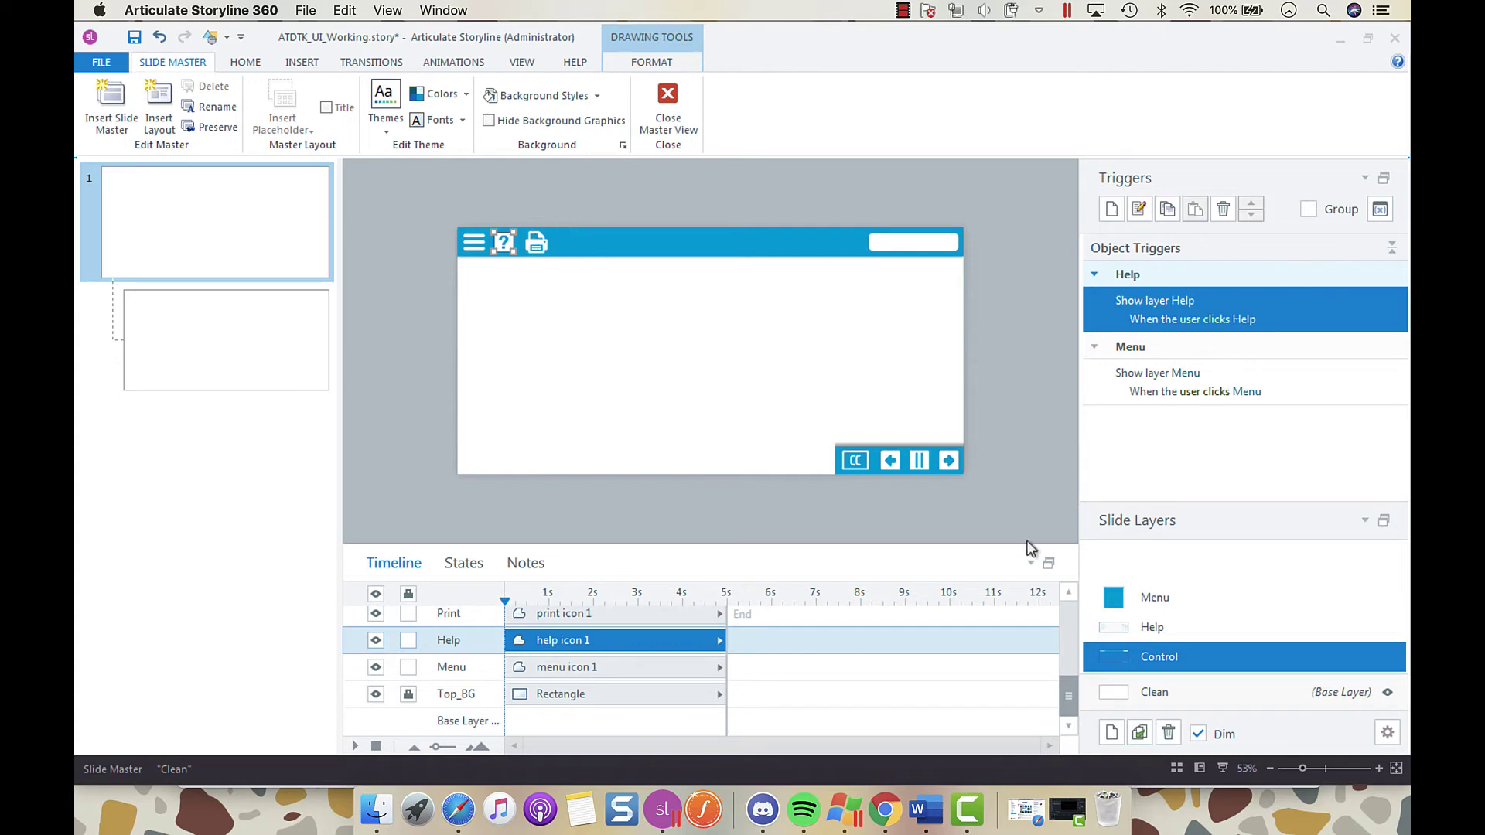
Add a trigger to the Next arrow icon that jumps to the next slide when the user clicks it
click(957, 458)
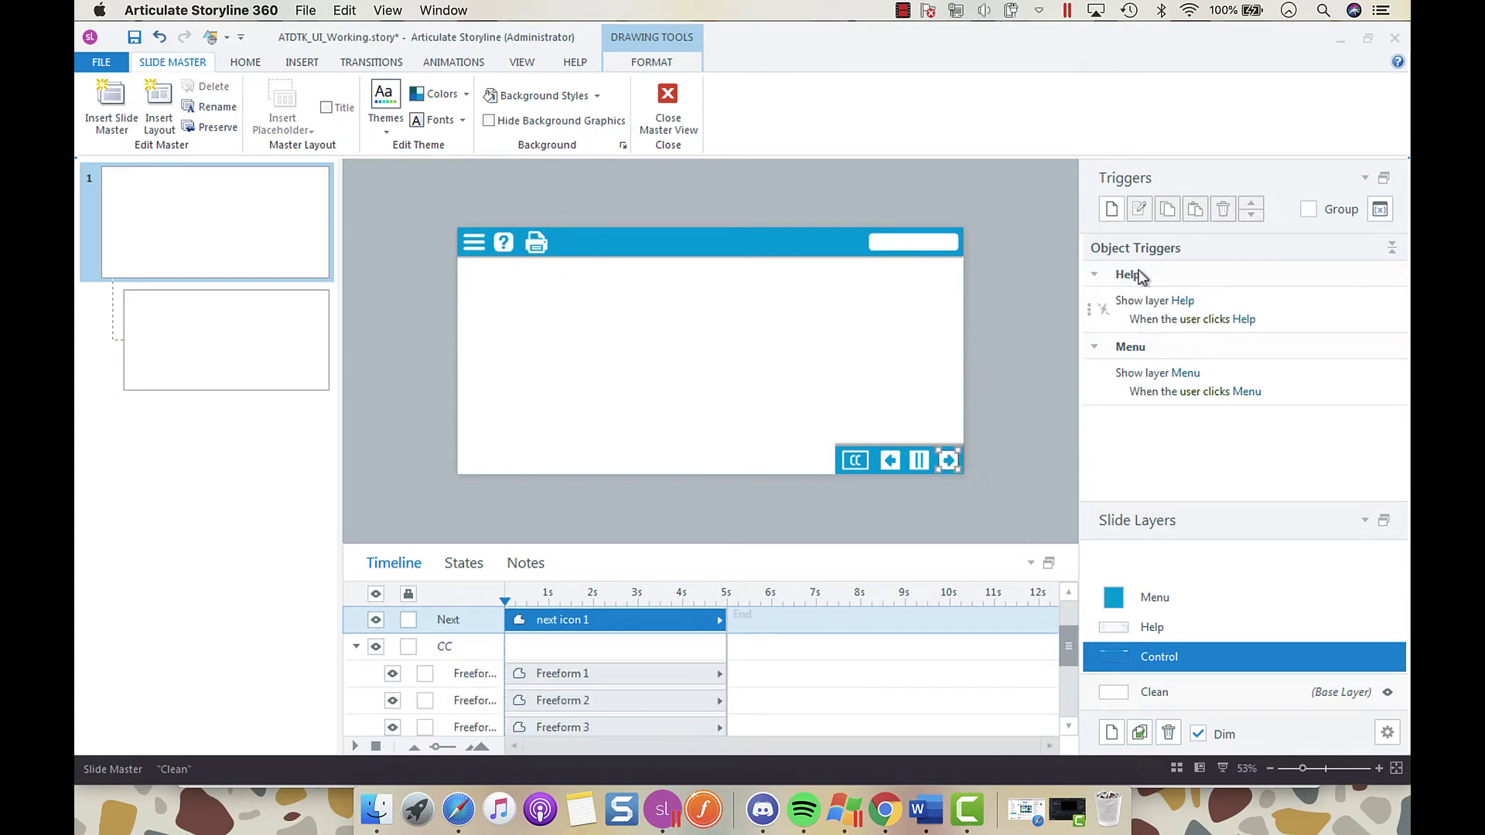
click(1113, 210)
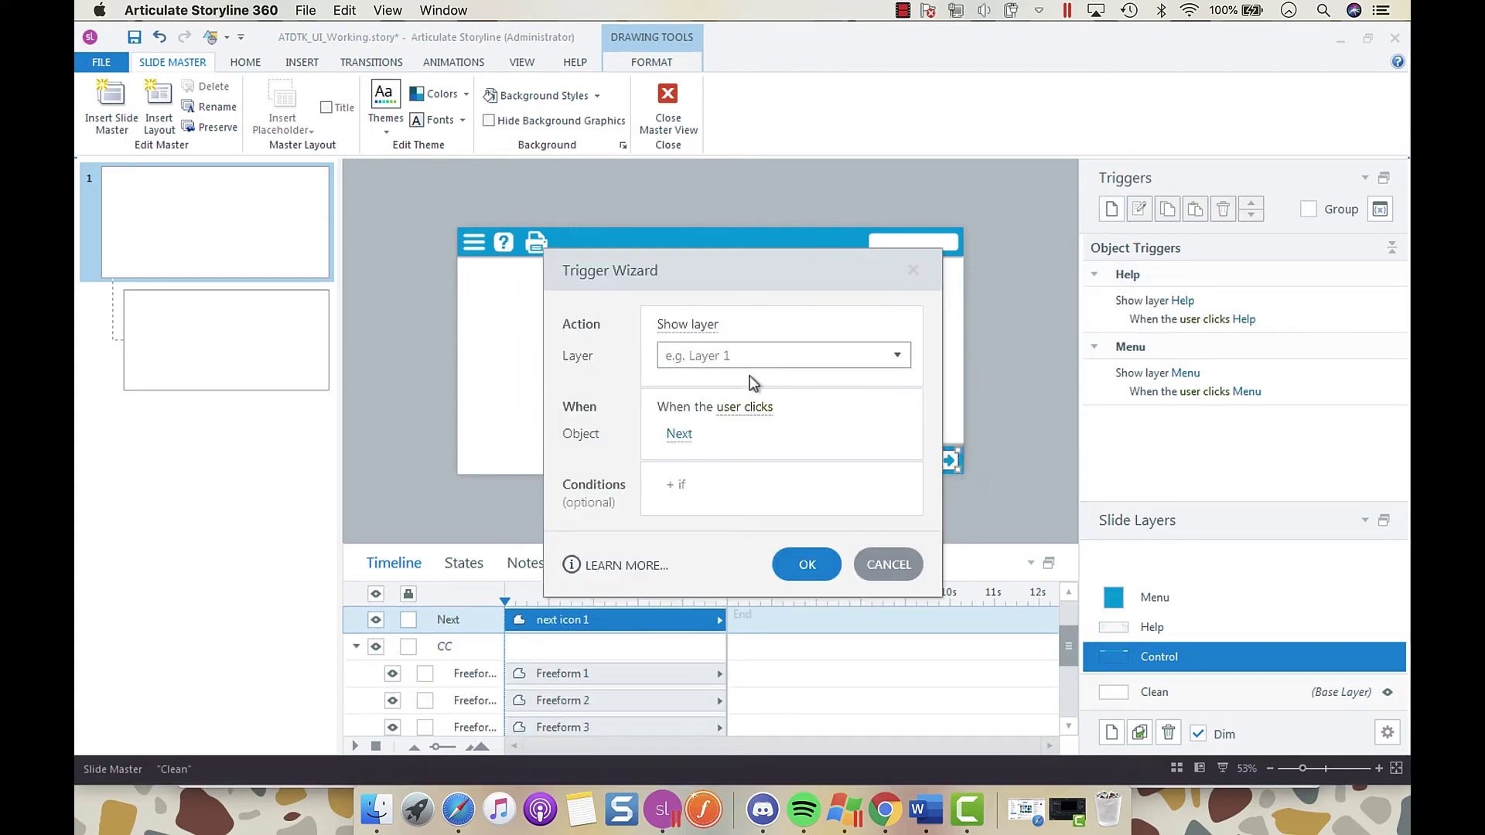
click(897, 357)
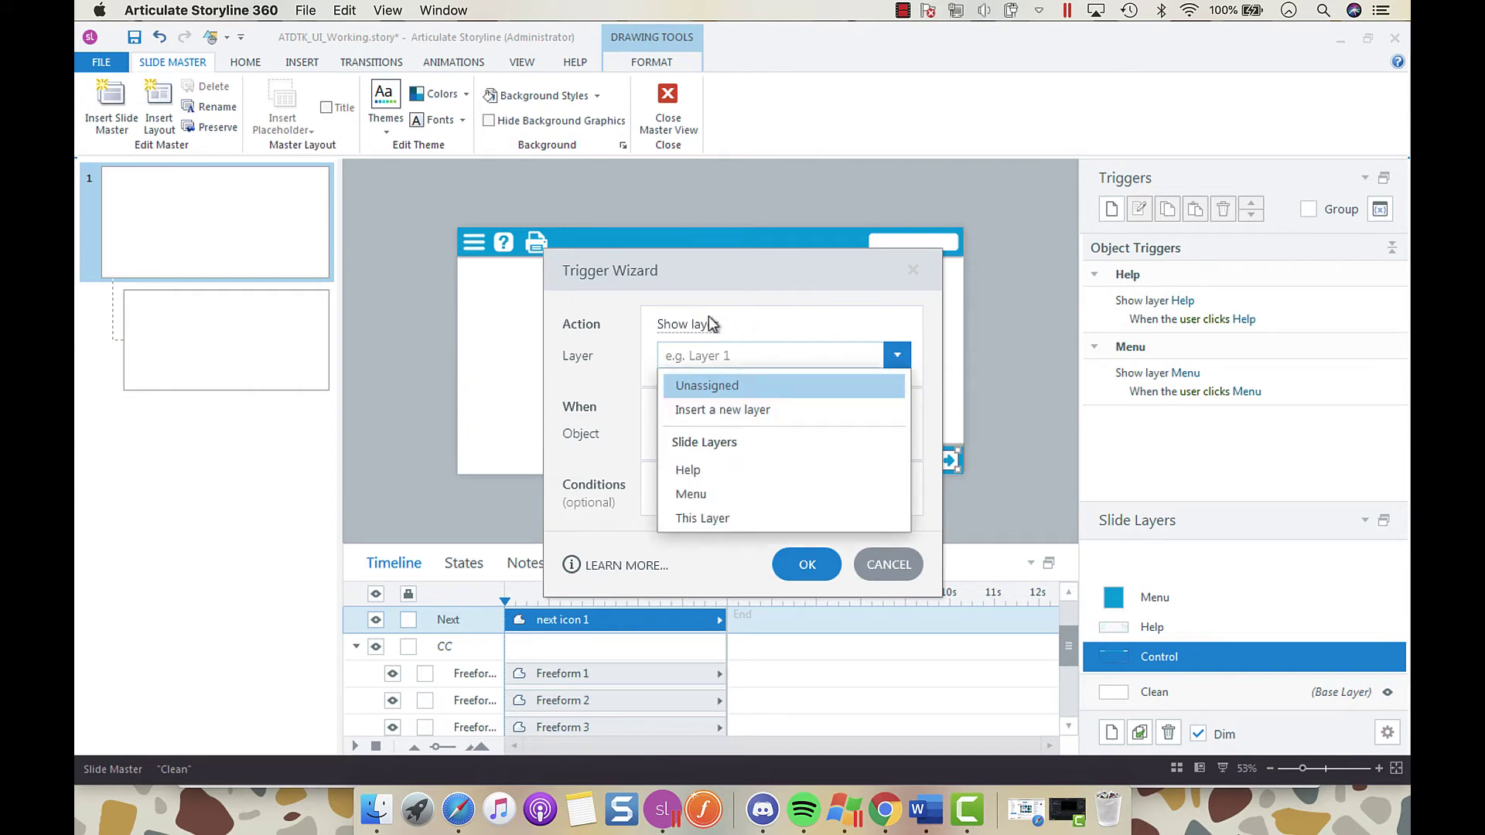
click(684, 324)
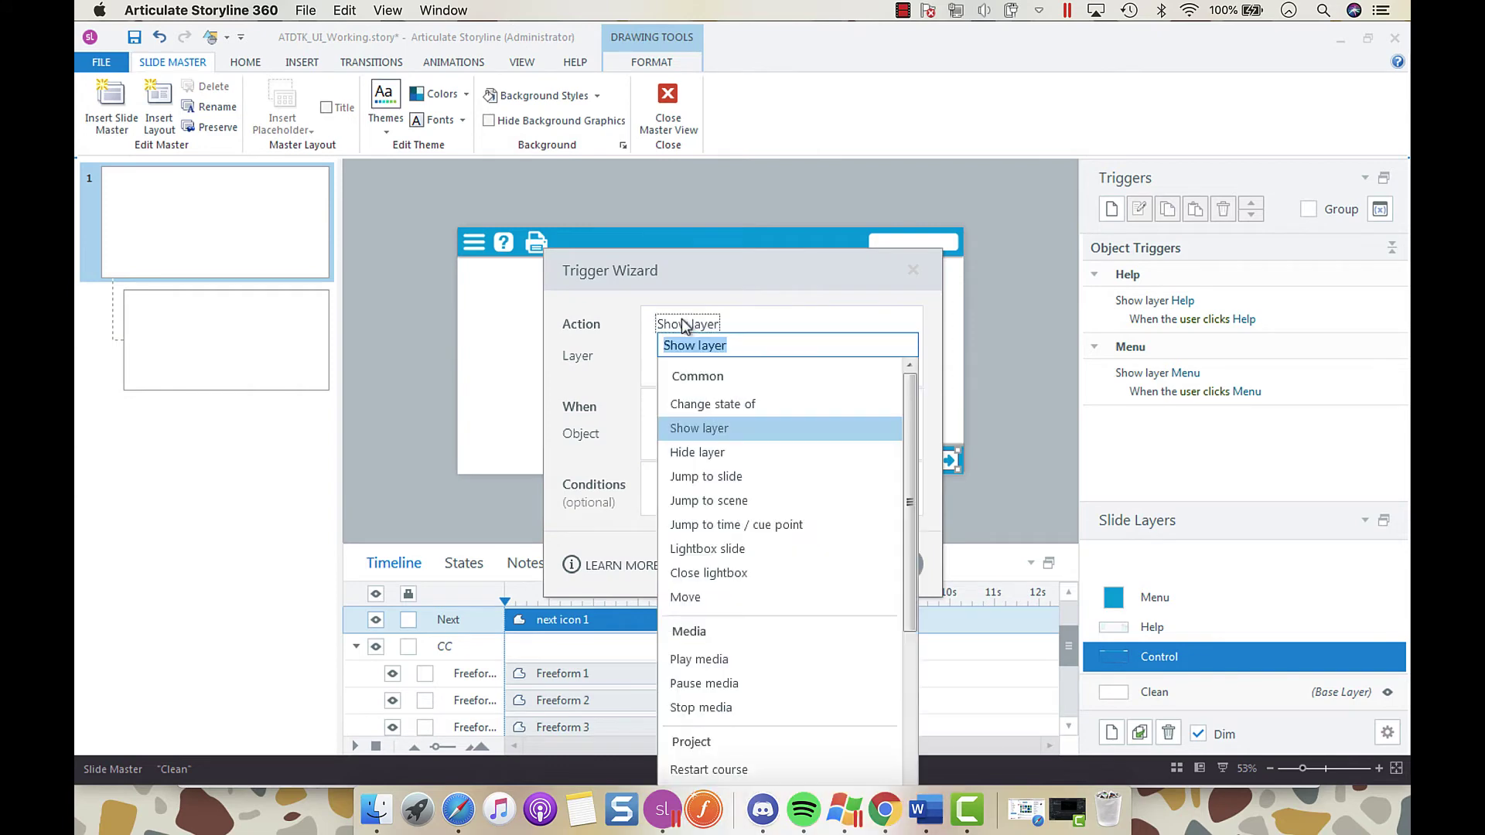
click(724, 475)
click(807, 554)
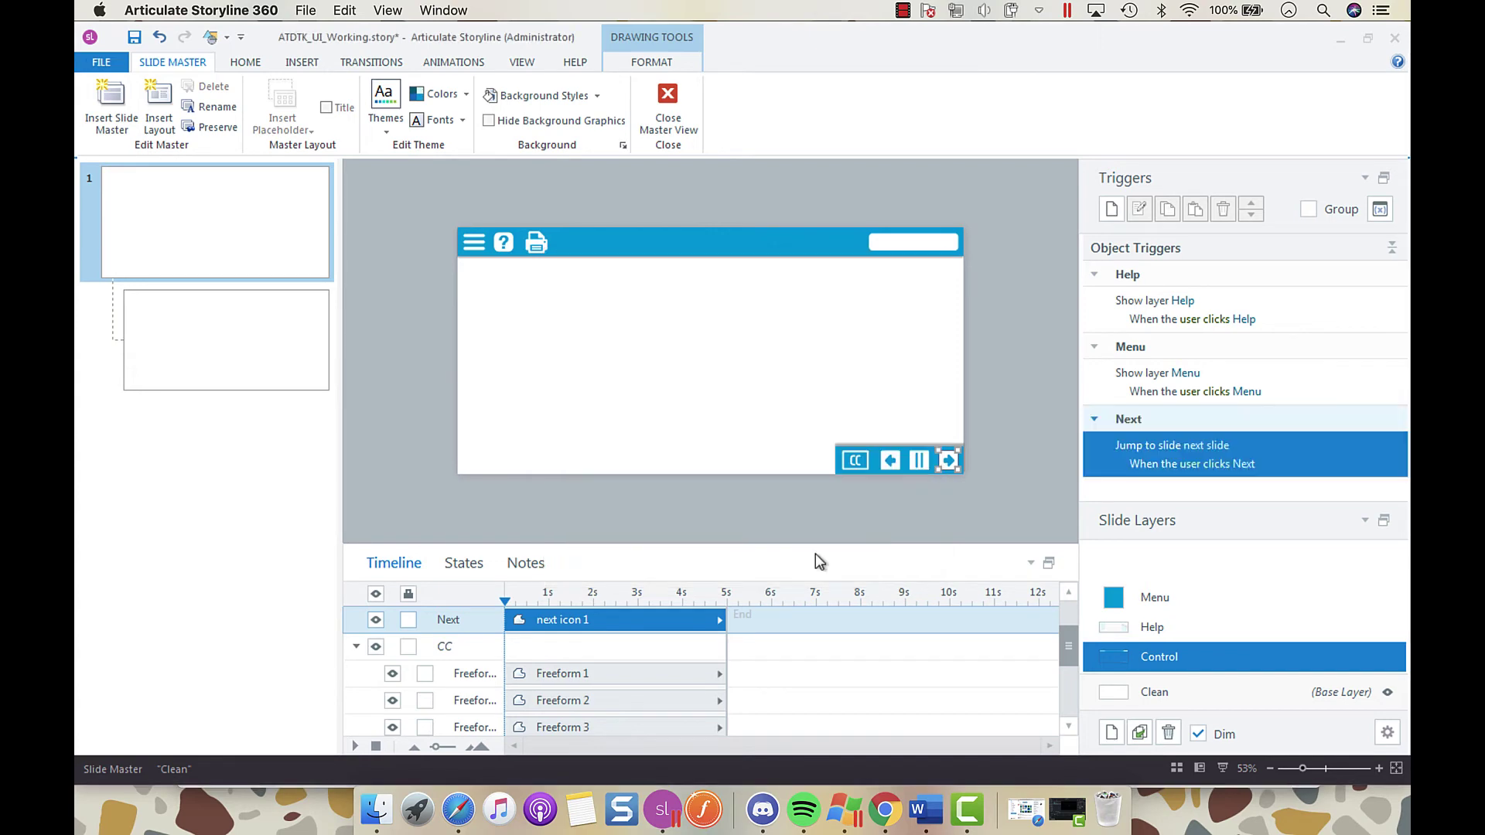
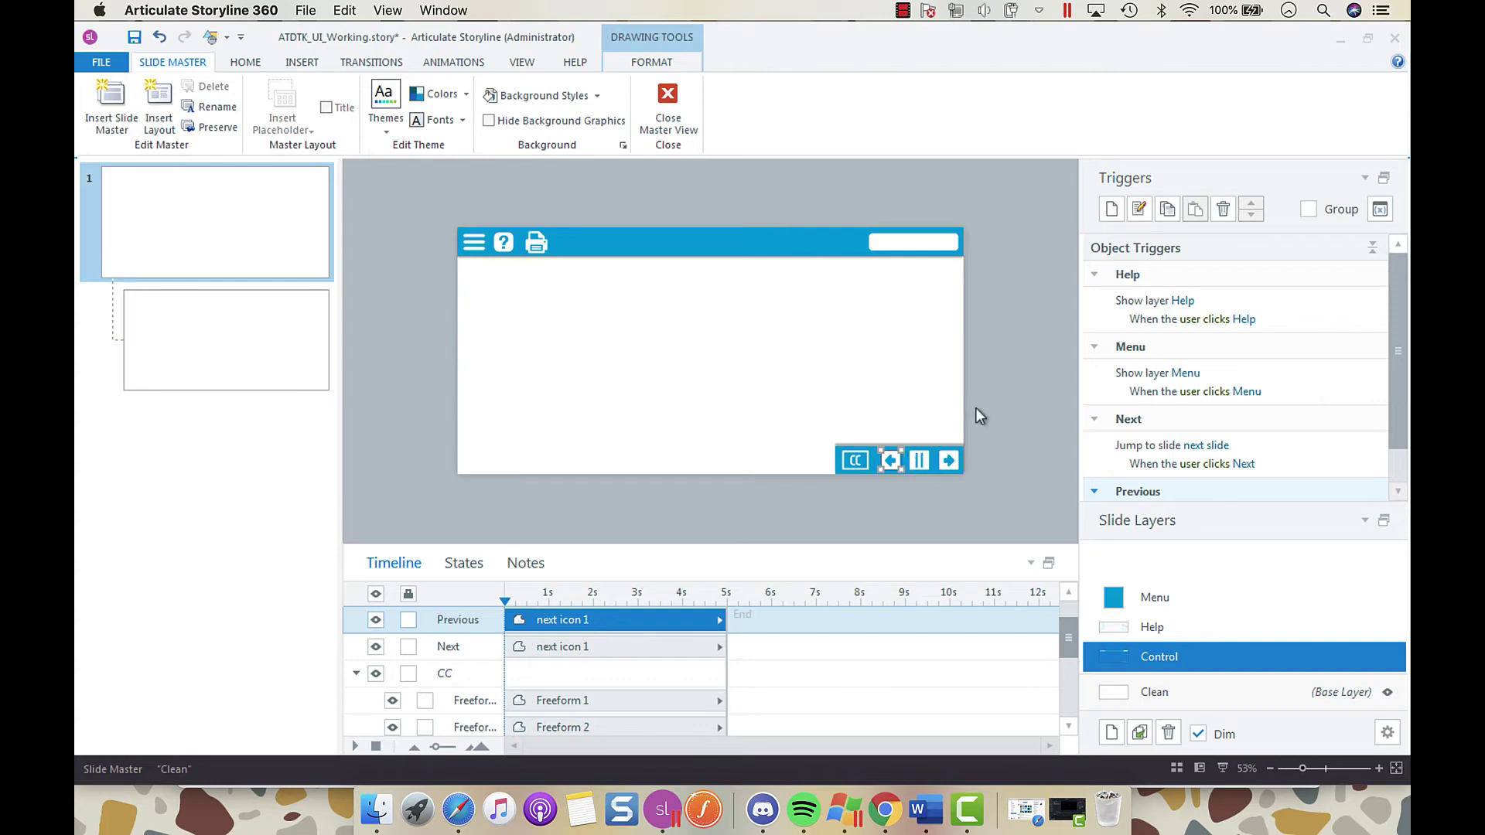
Create a True/False project variable named TogglePlay with a default value of True
click(1381, 211)
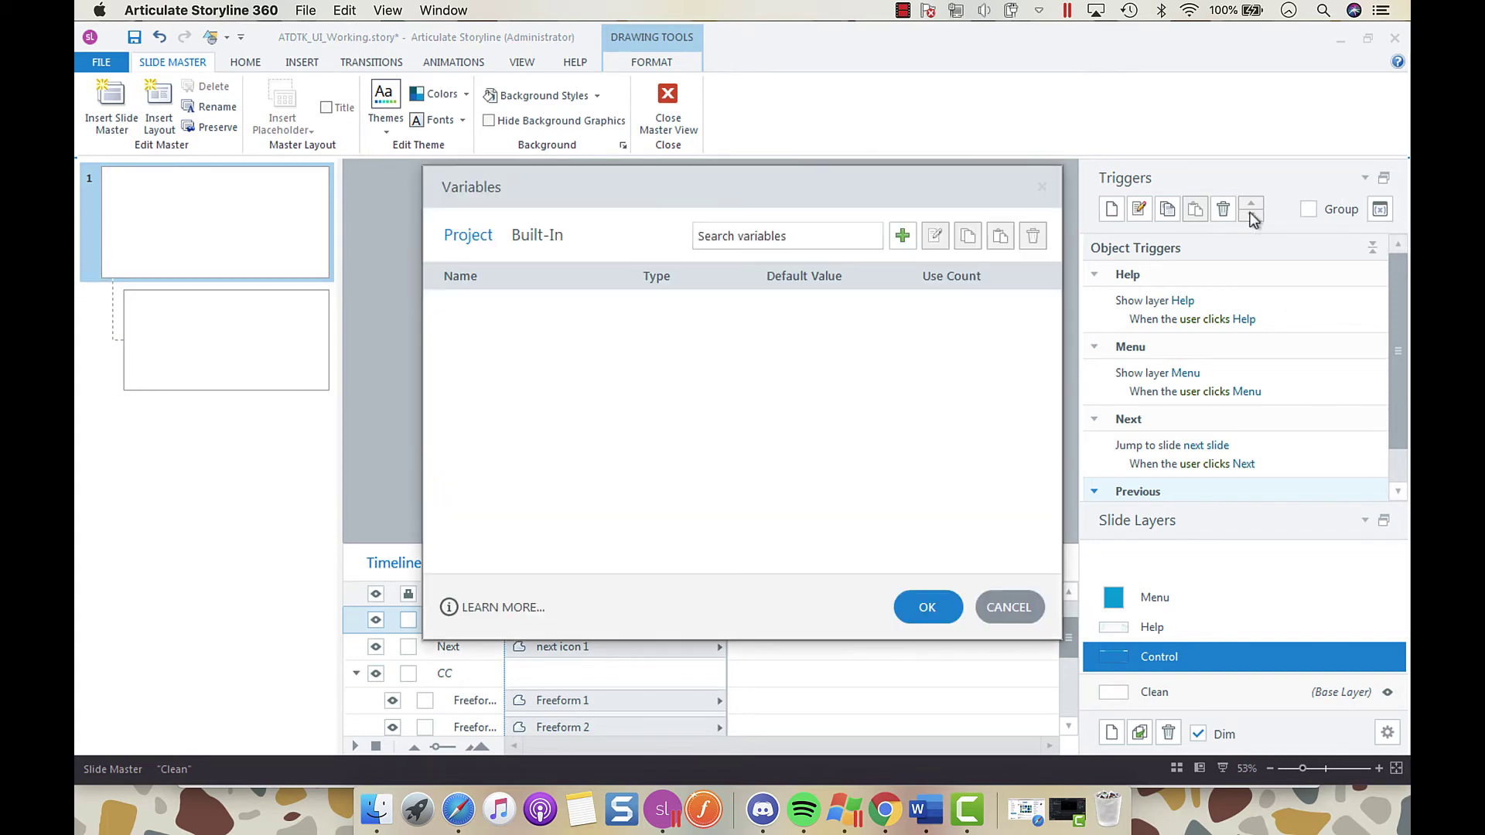
click(899, 238)
text(TogglePlay)
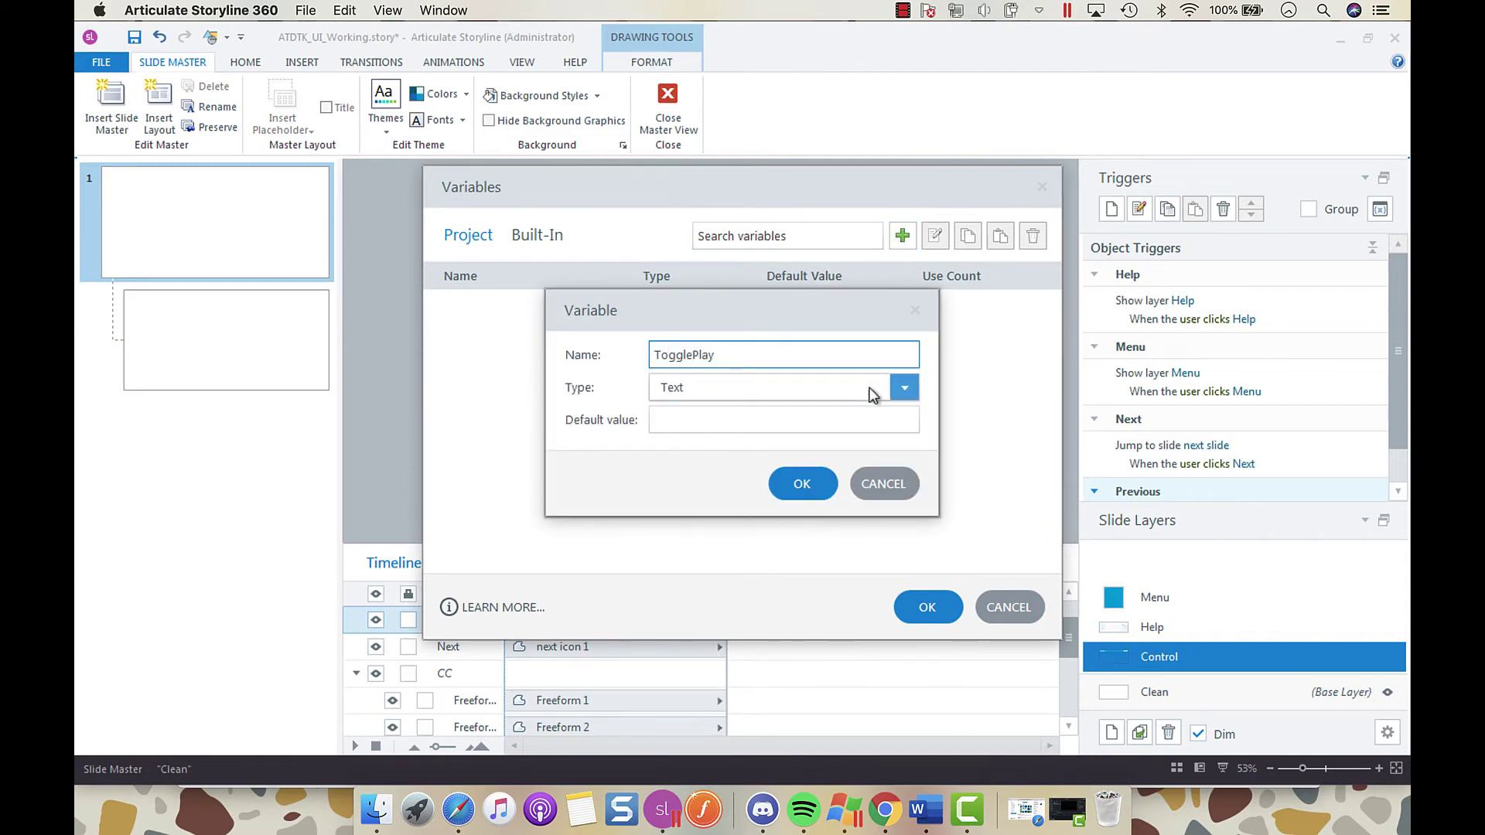
click(904, 387)
click(819, 411)
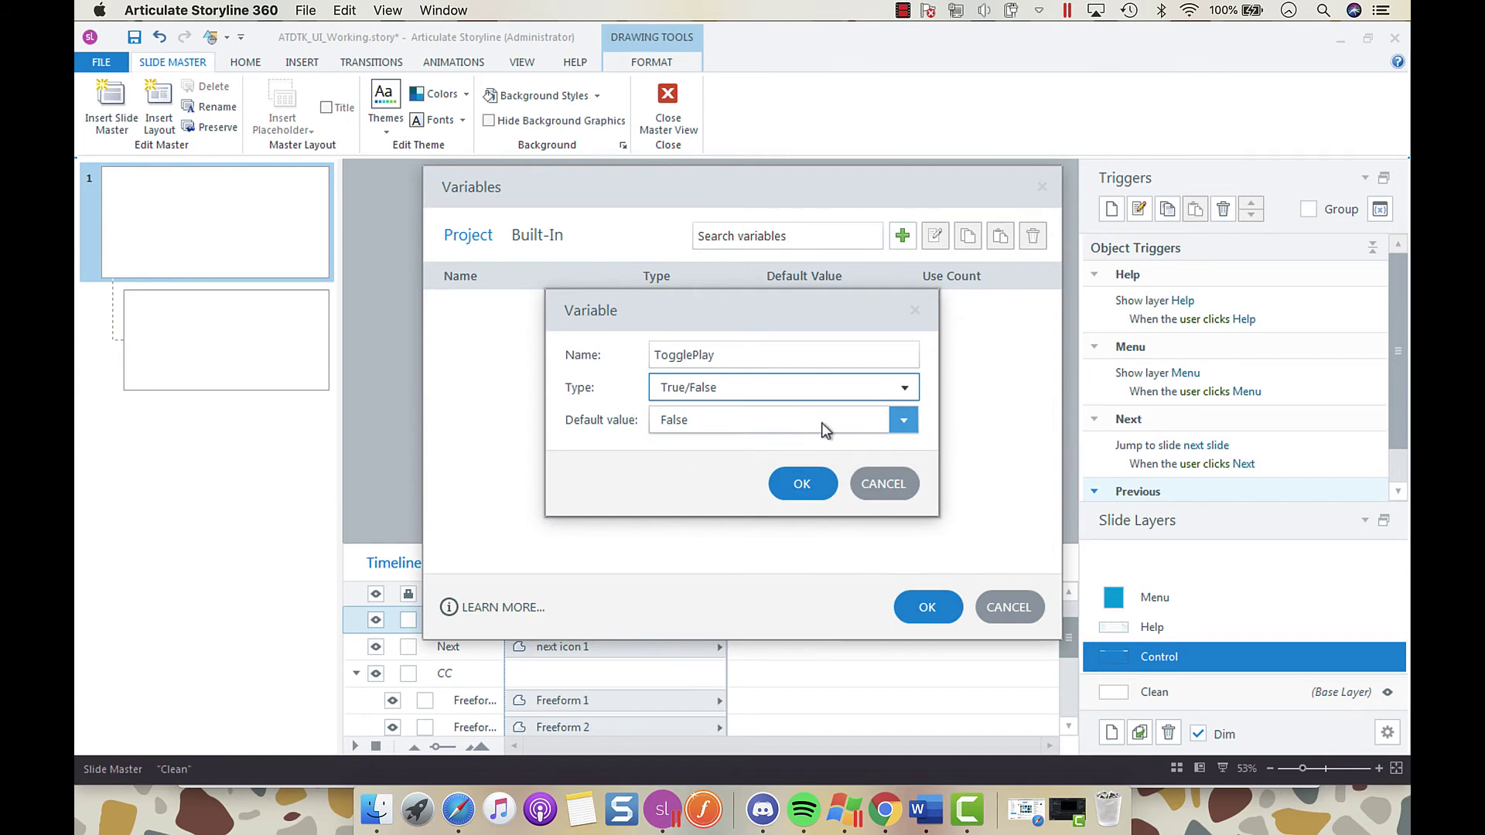
click(823, 424)
click(779, 443)
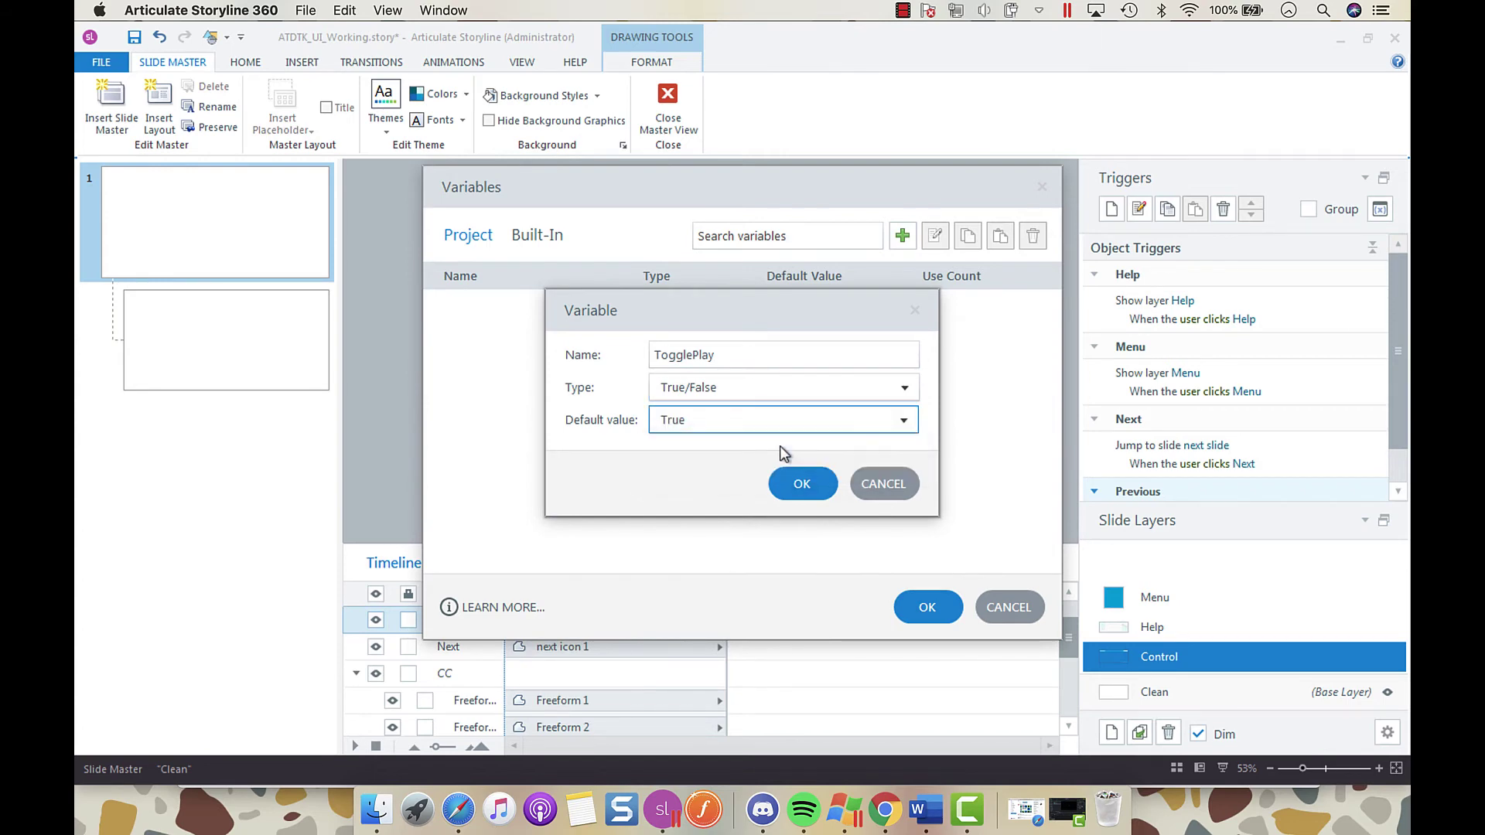
click(803, 486)
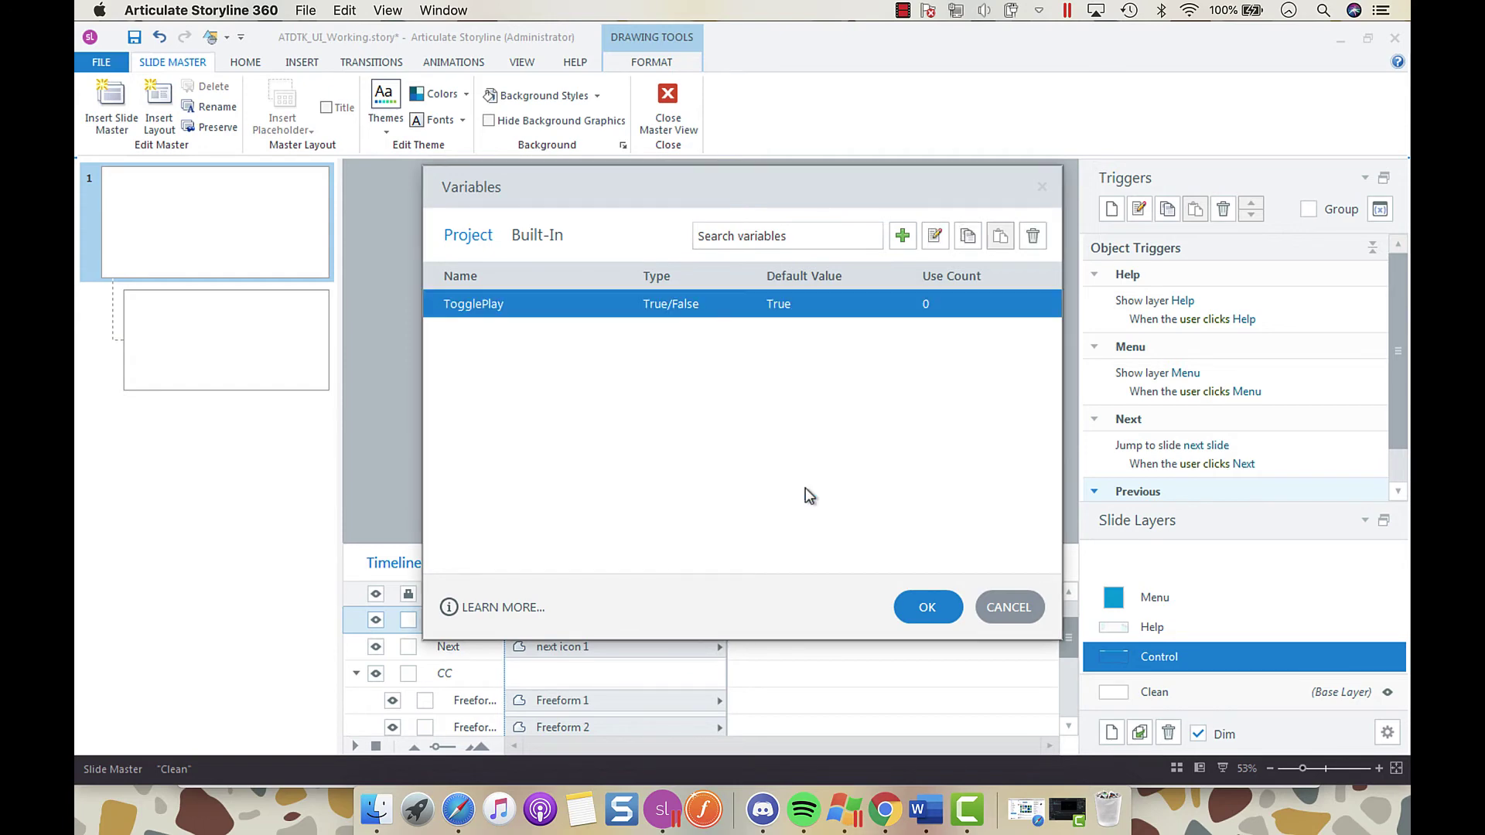
click(927, 618)
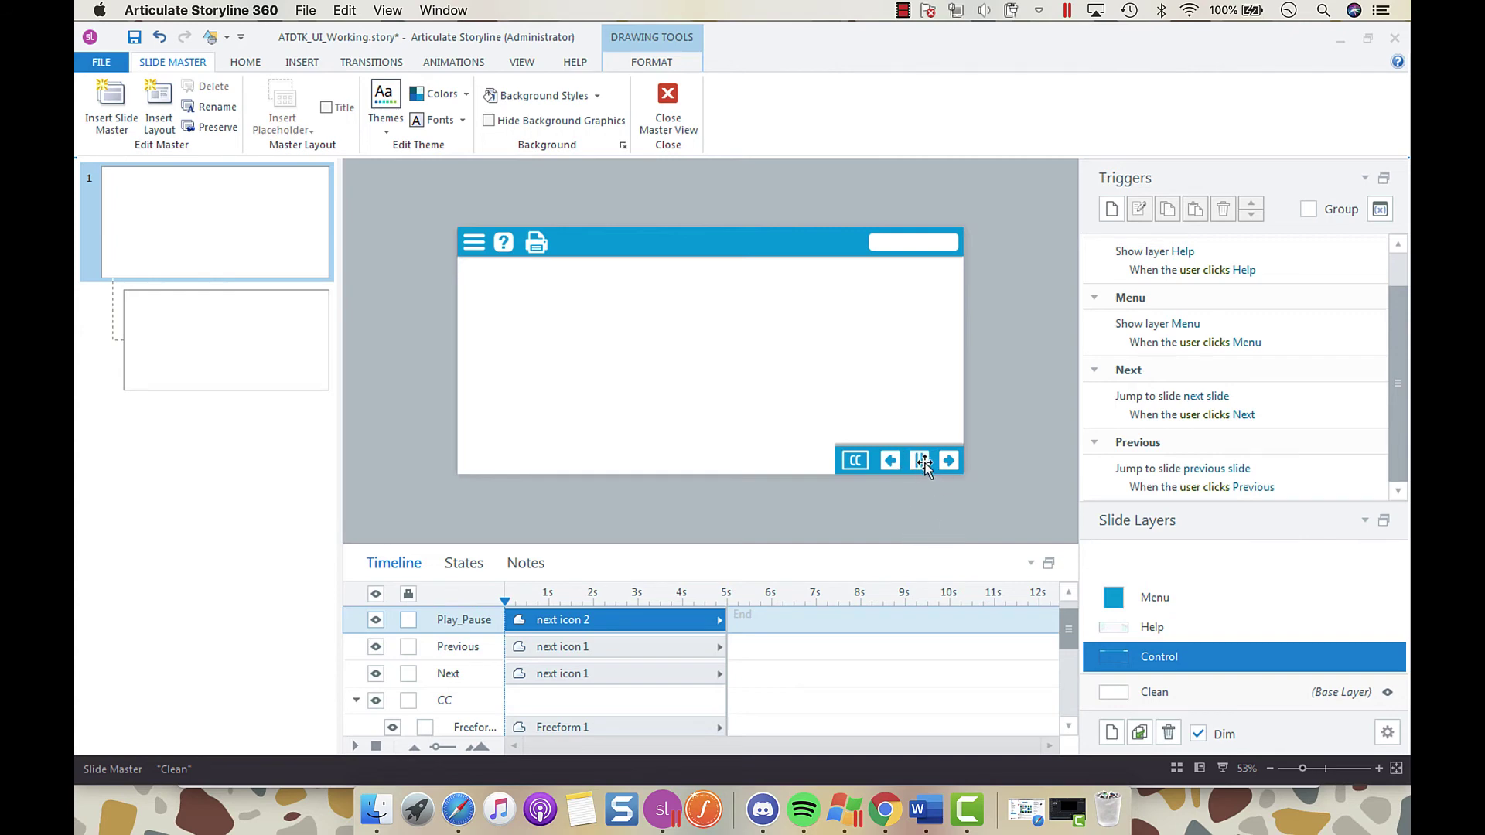
Add an Adjust variable trigger to the Play_Pause icon that toggles TogglePlay when the user clicks it
click(1109, 210)
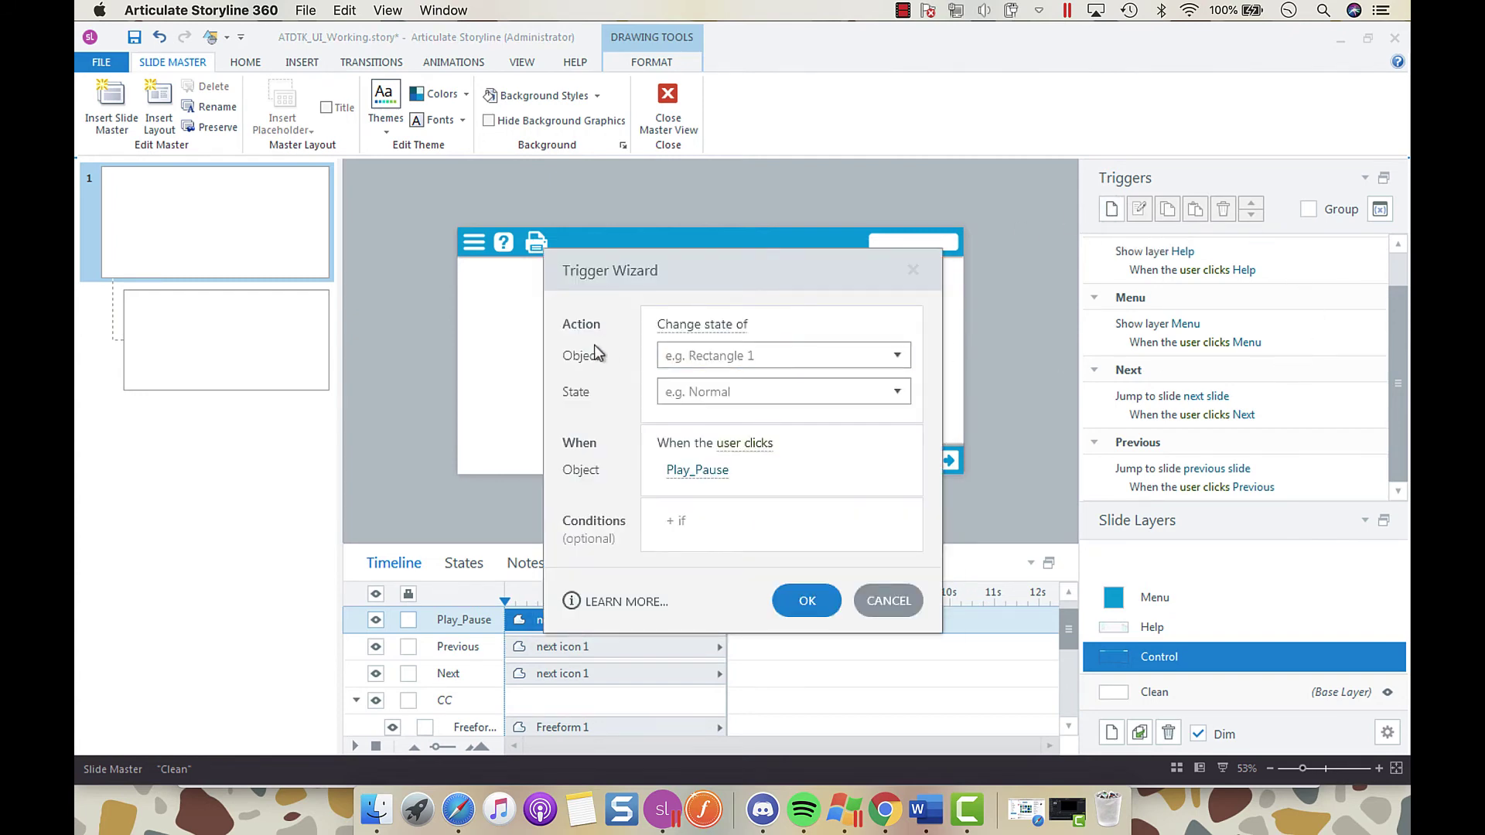
click(690, 330)
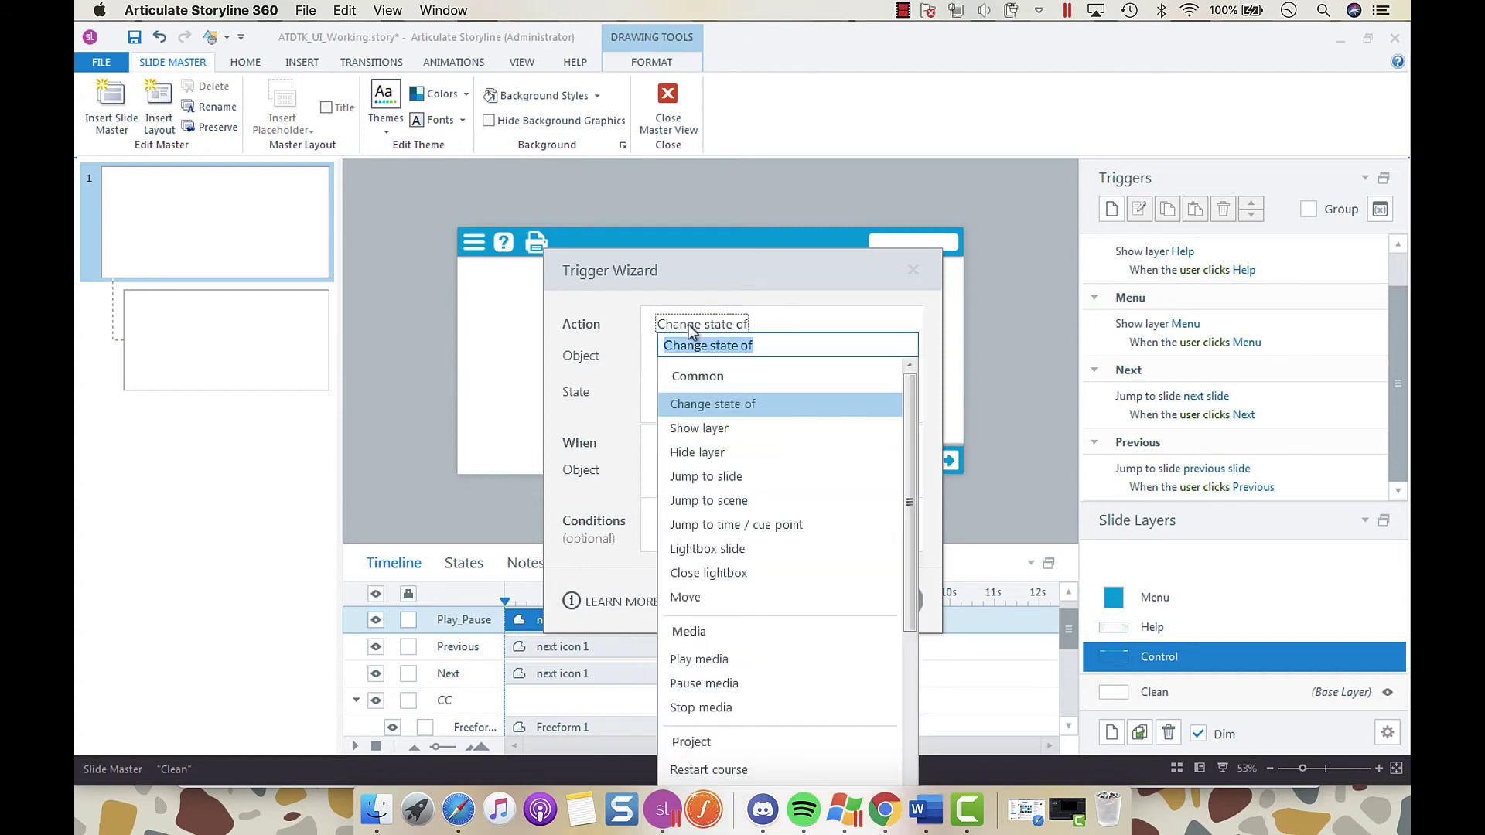
text(adjus)
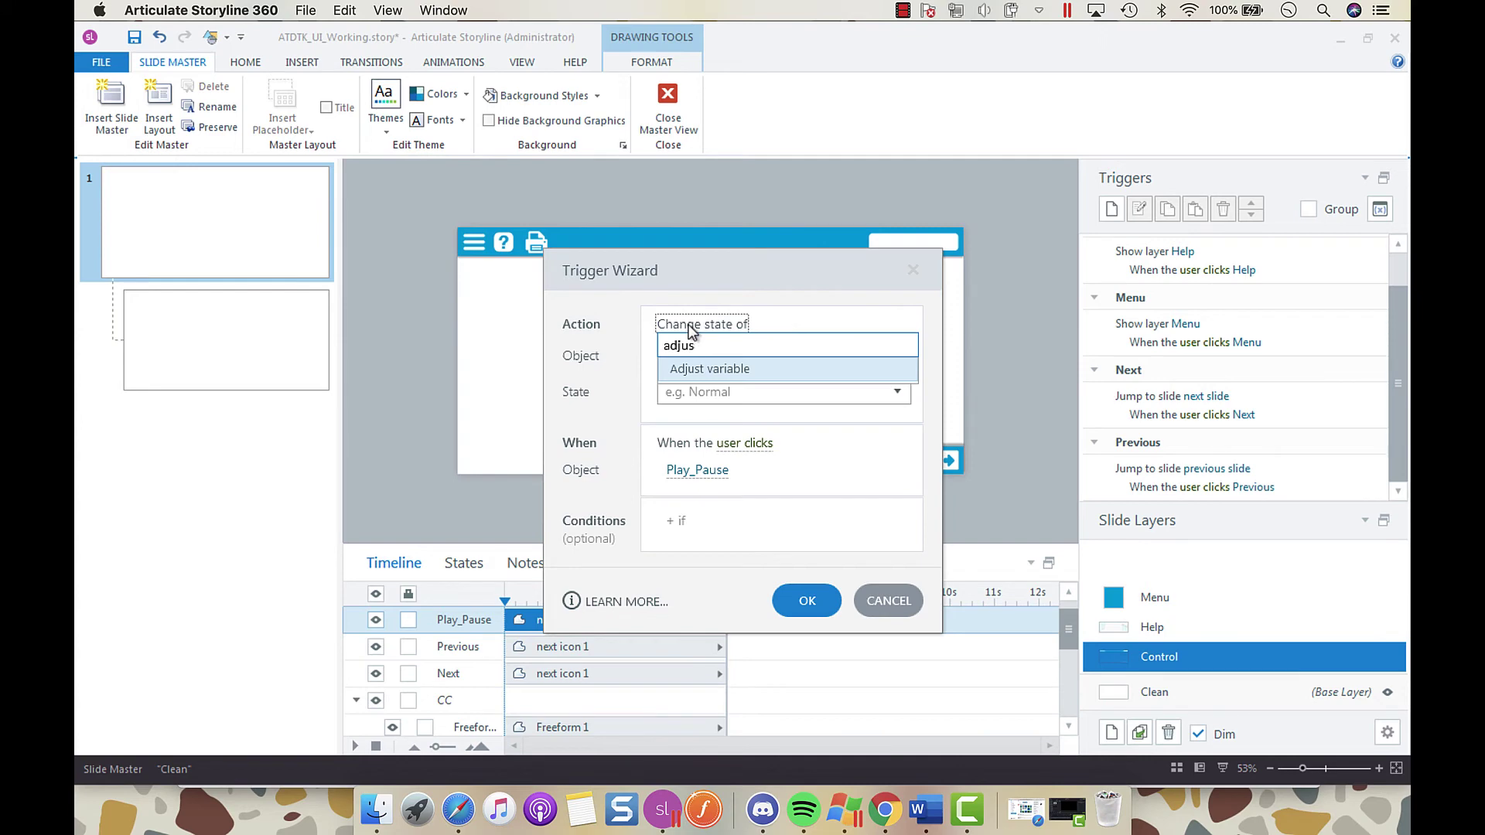
click(731, 369)
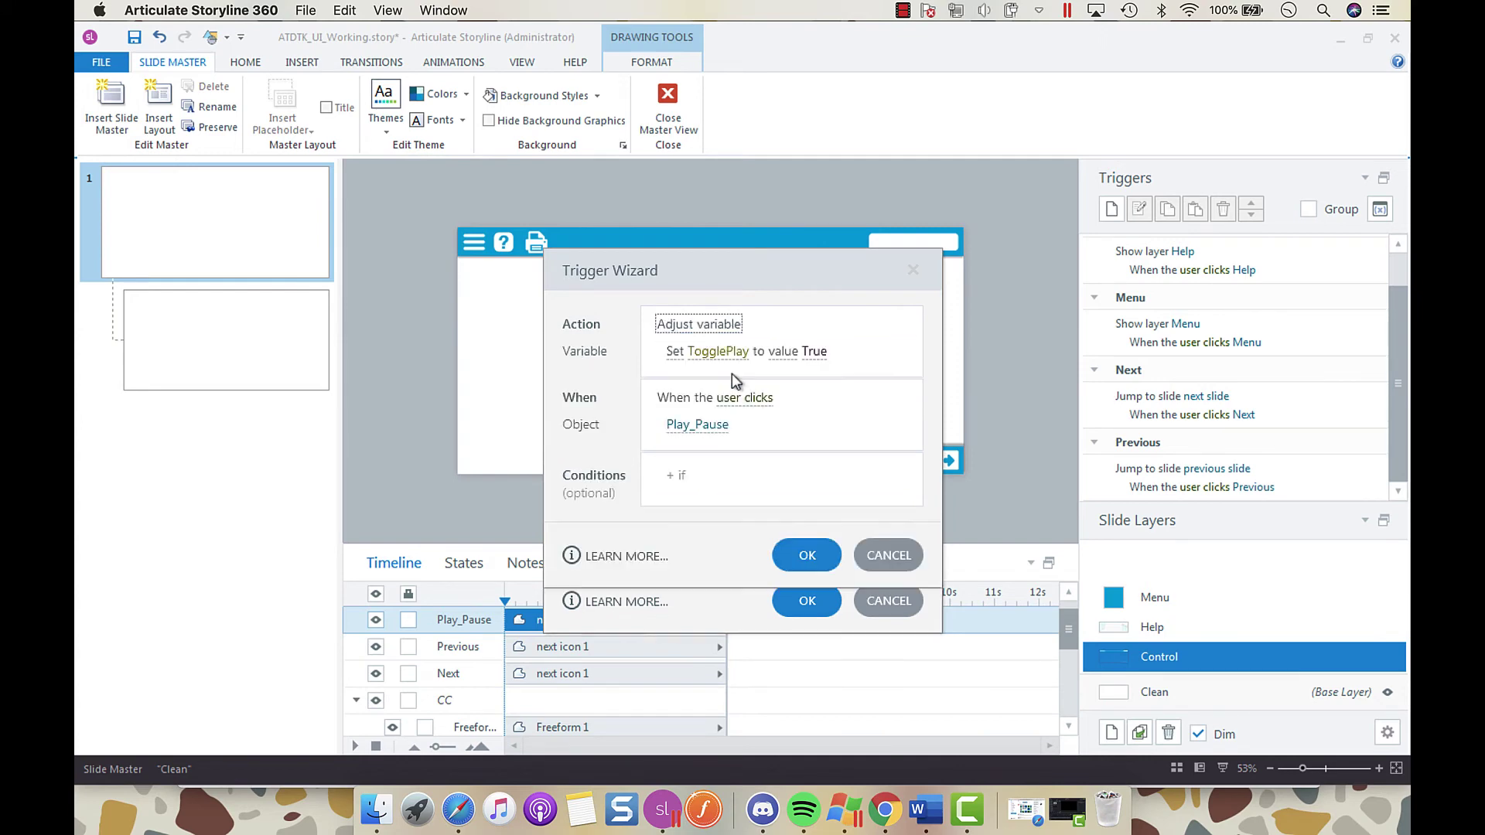
click(674, 357)
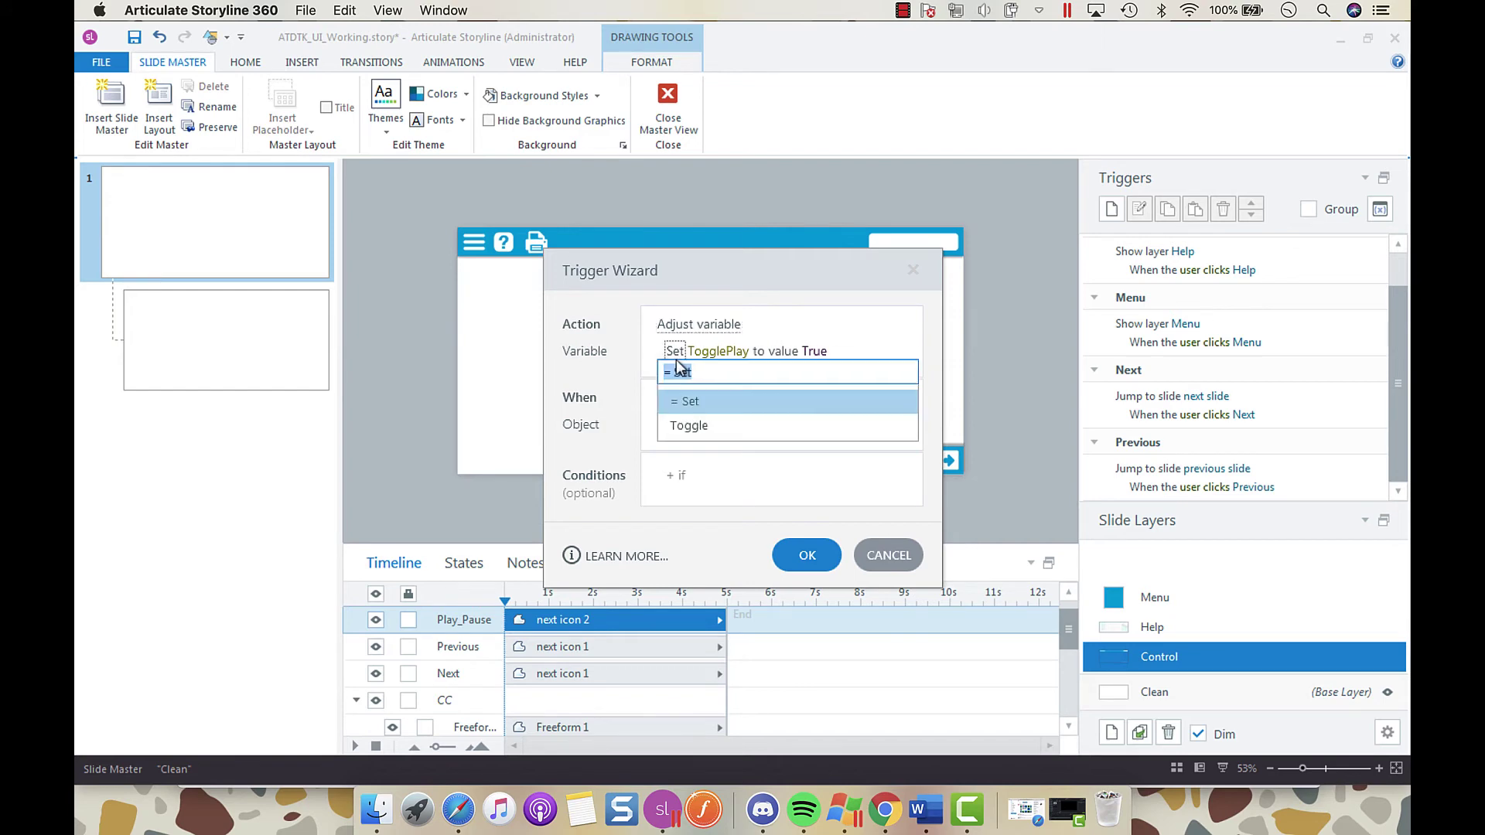
click(689, 424)
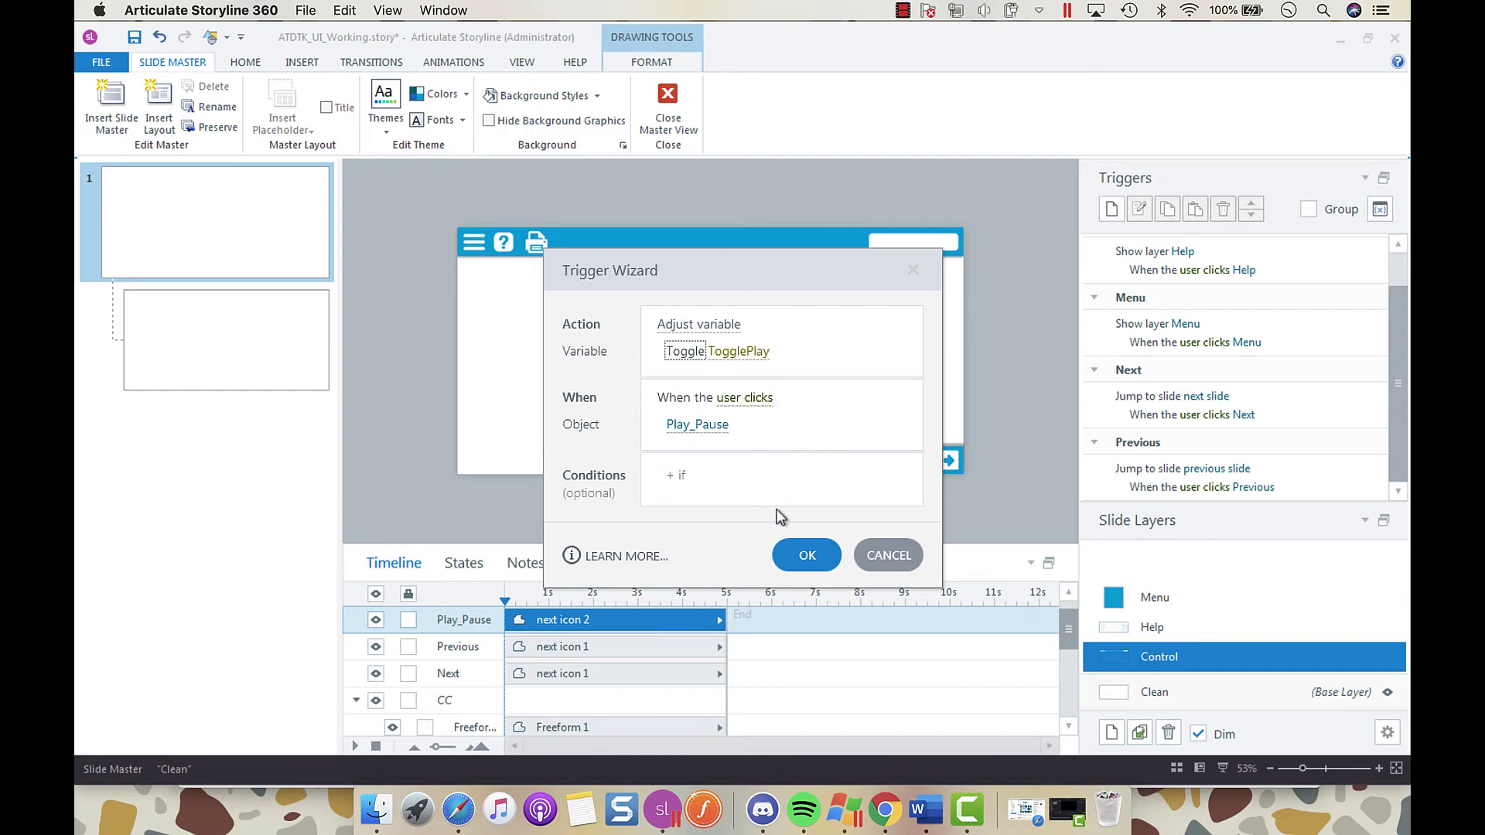
click(805, 557)
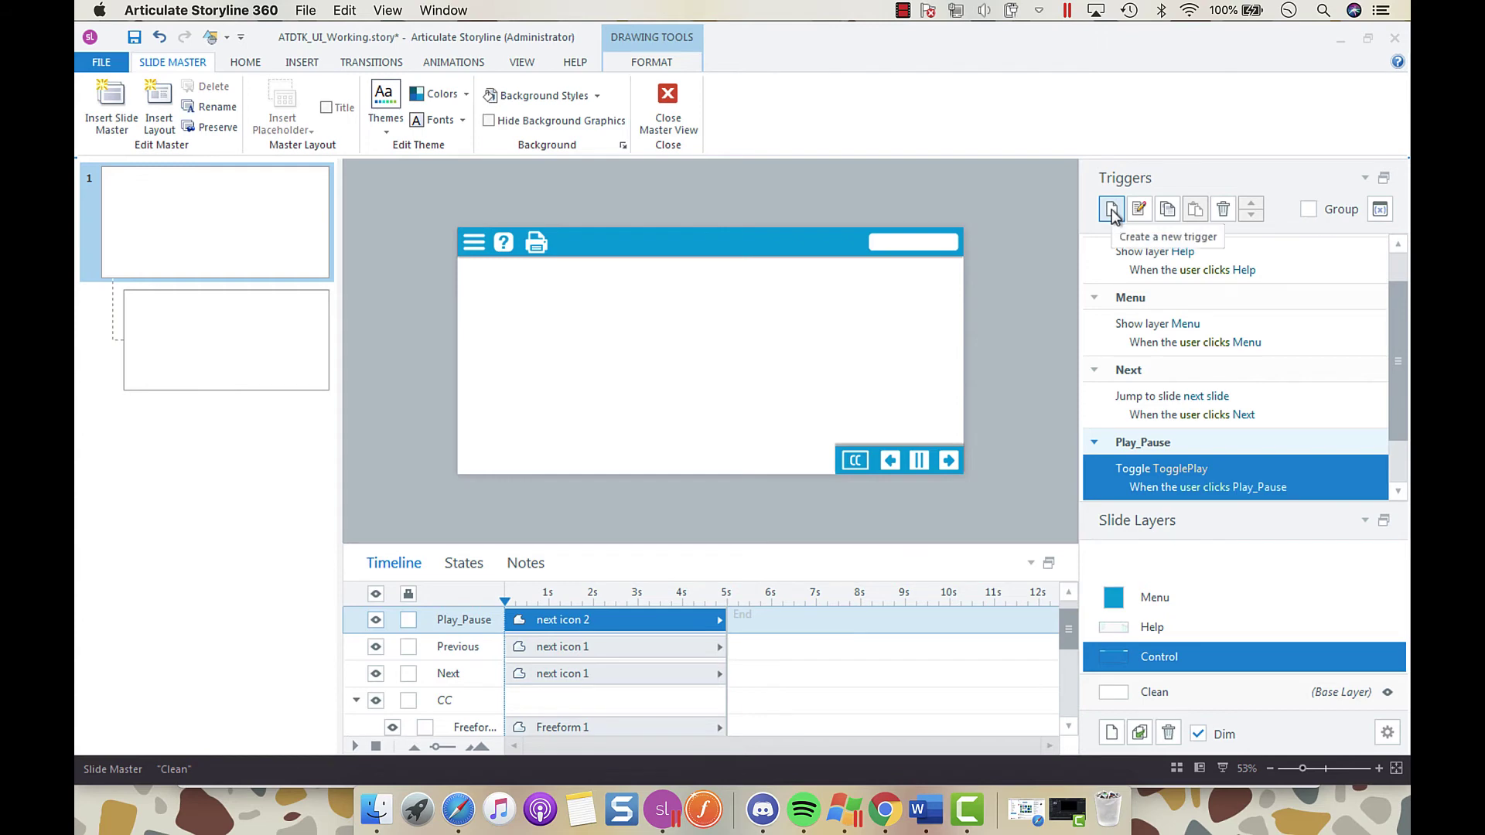
Add a trigger that changes the Play_Pause icon's state to Play when the user clicks it, if TogglePlay equals False
click(1111, 210)
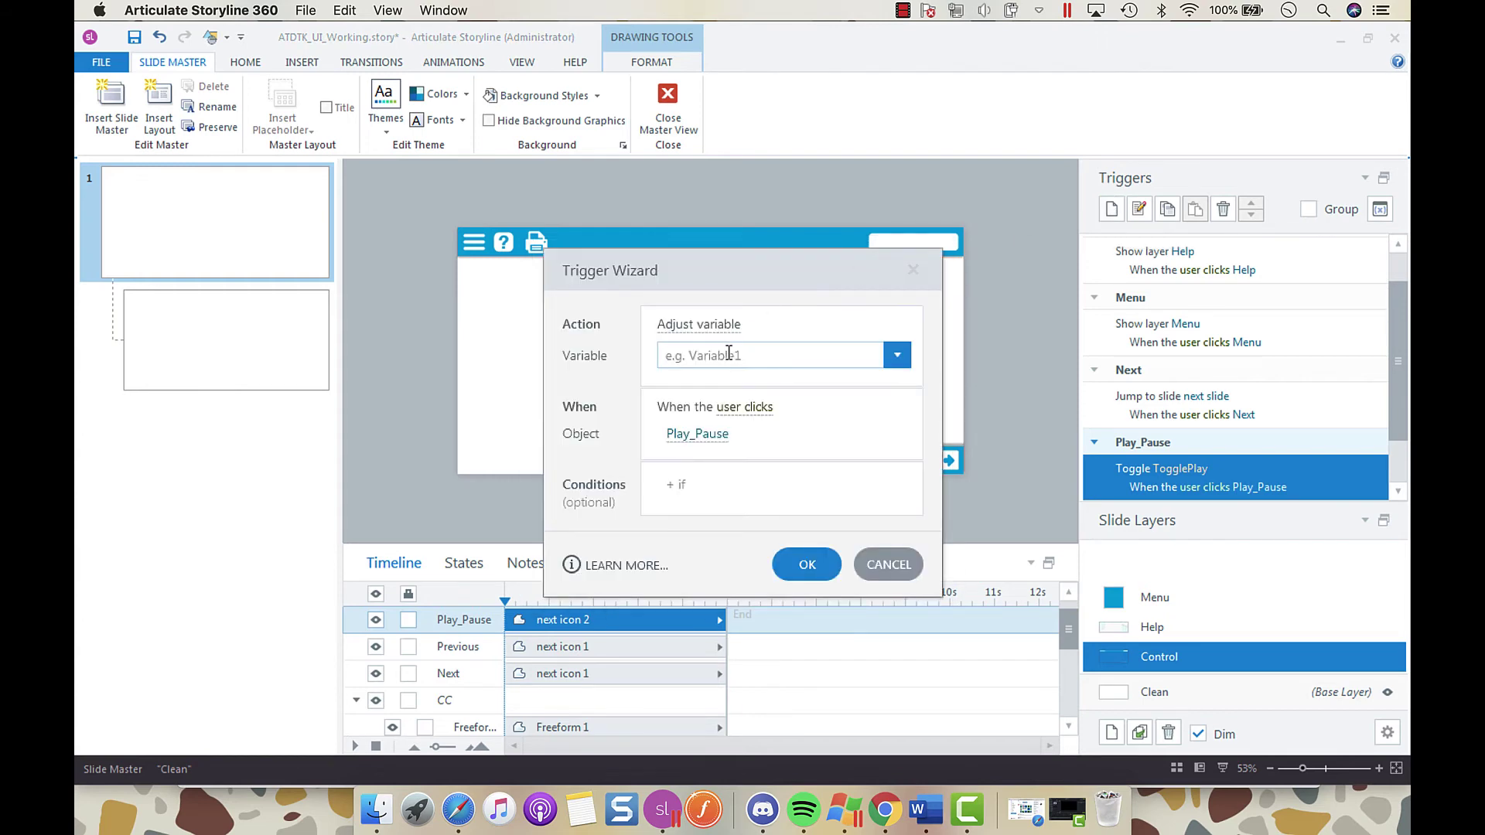
click(704, 324)
text(ch)
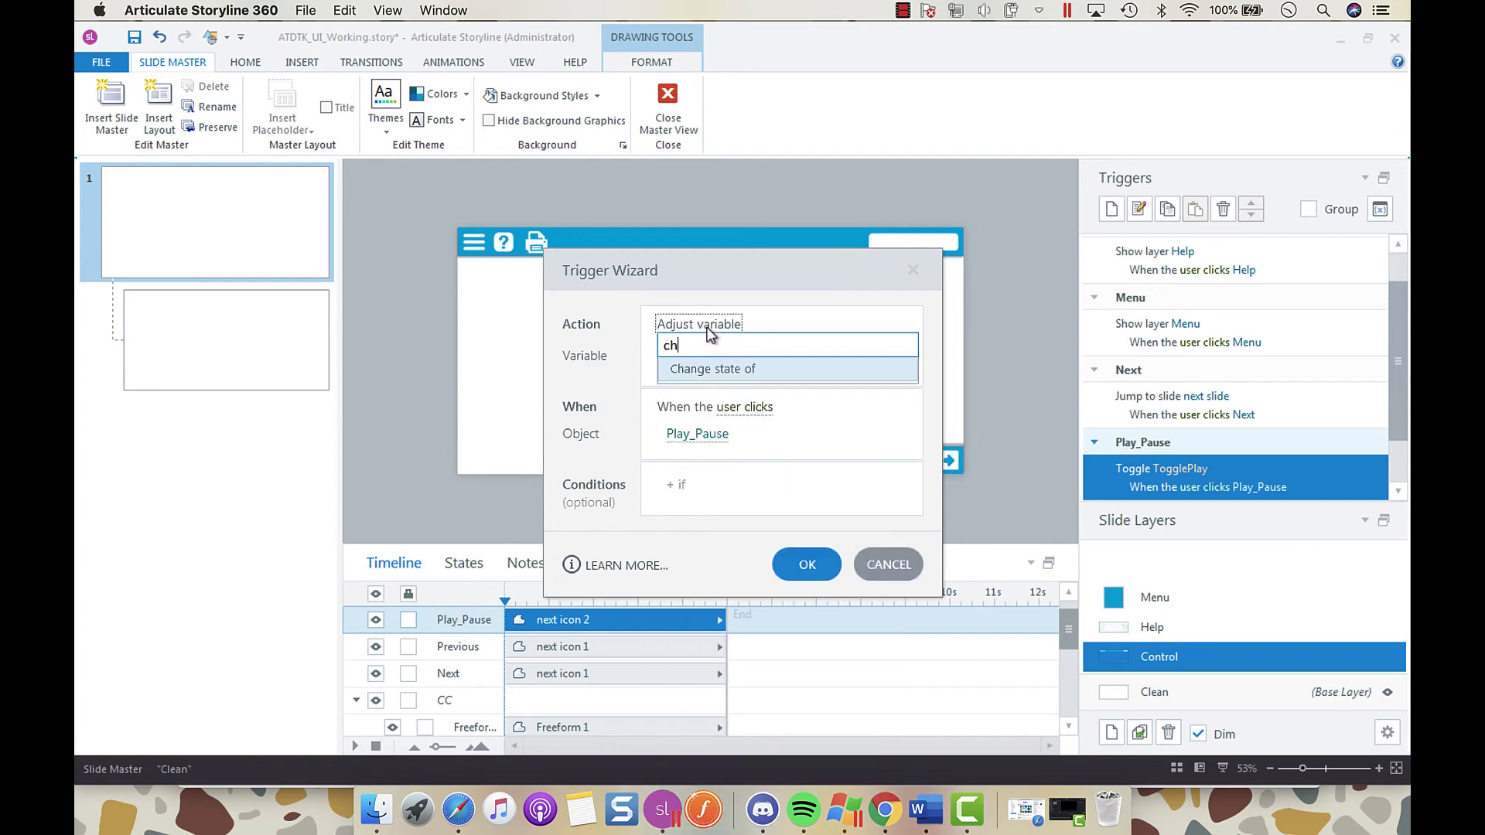
click(718, 371)
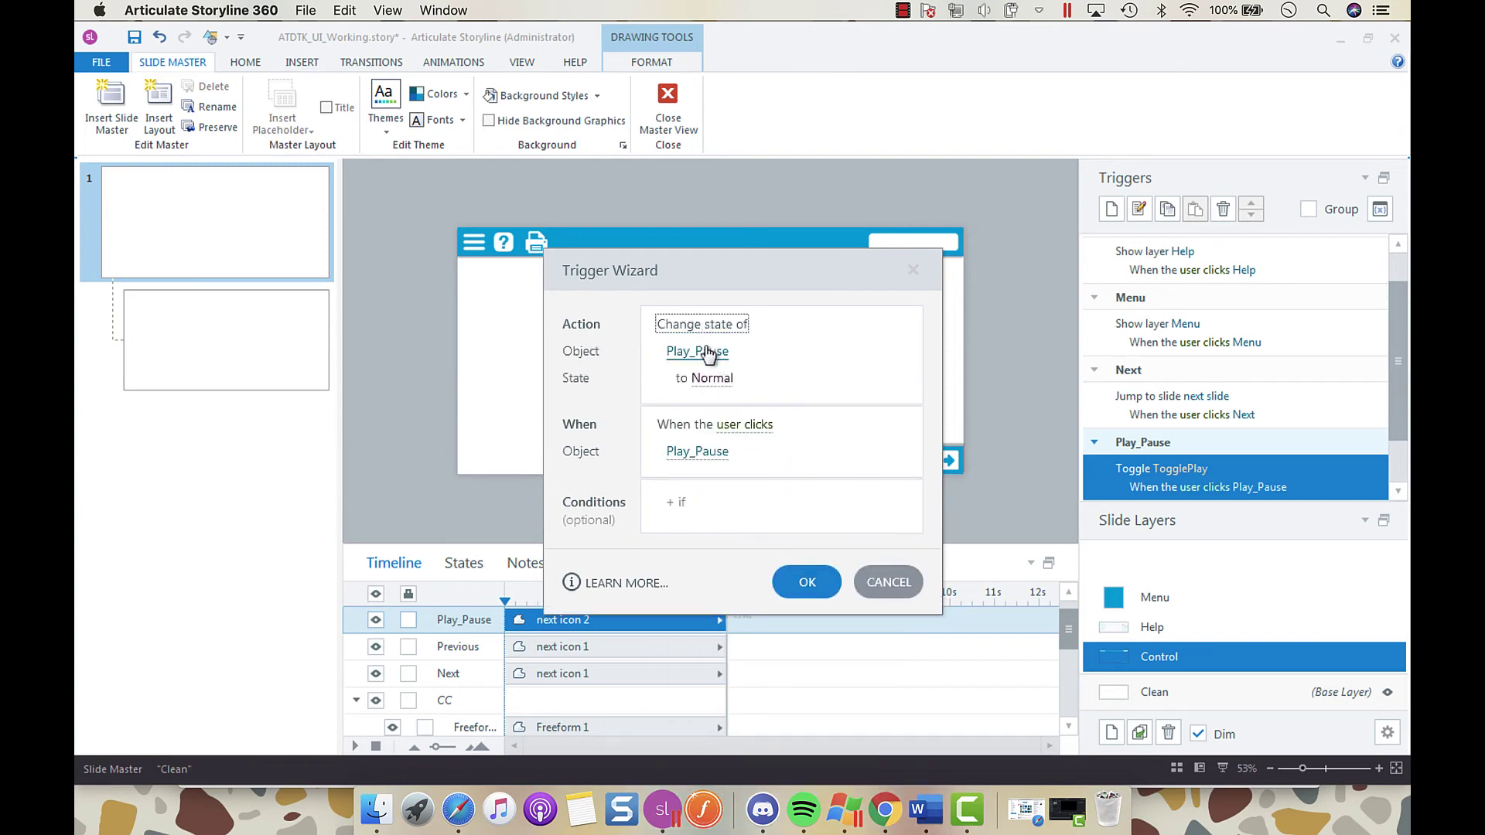
click(721, 380)
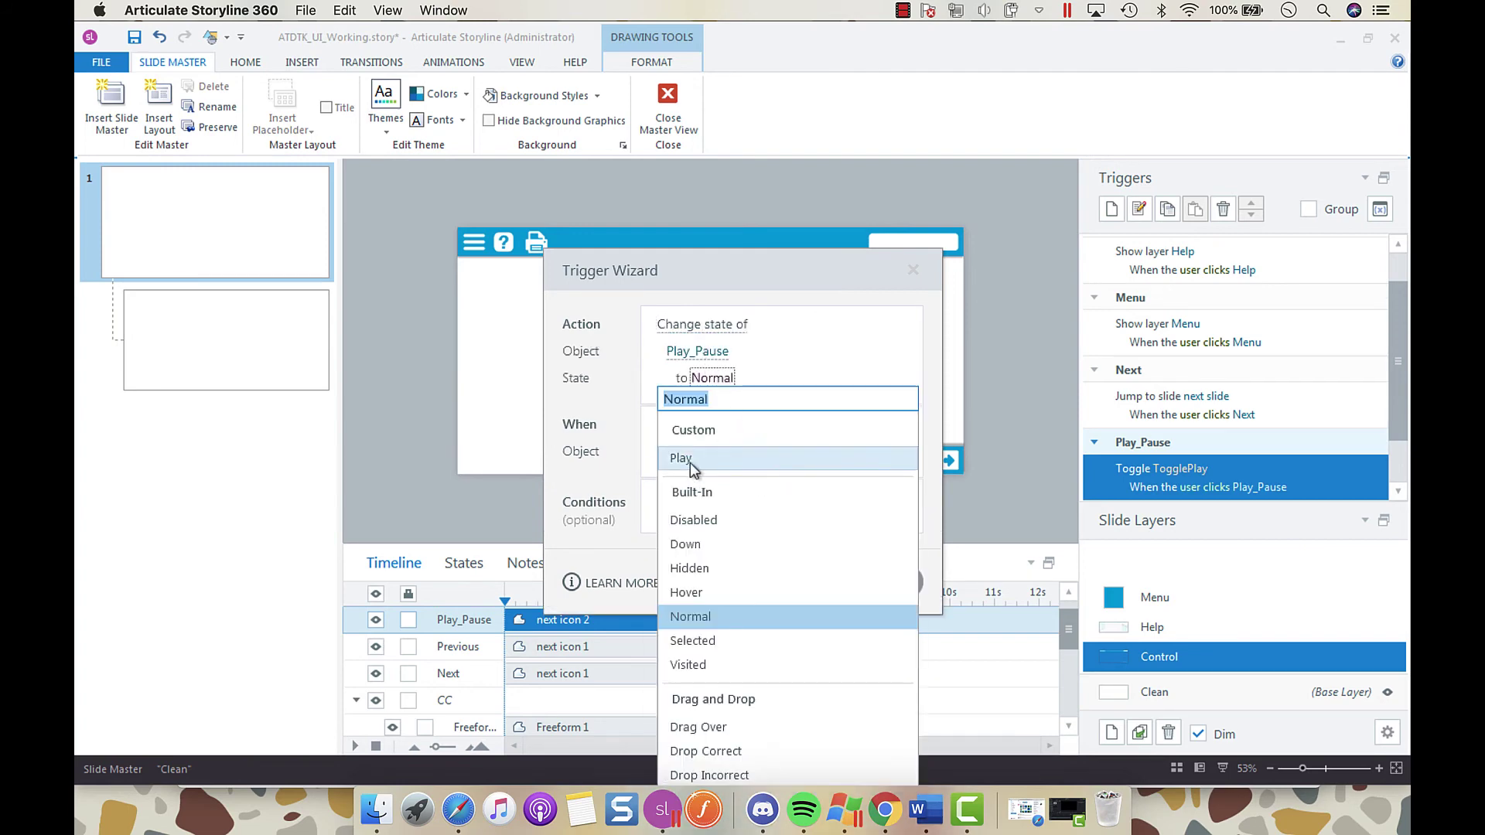
click(690, 461)
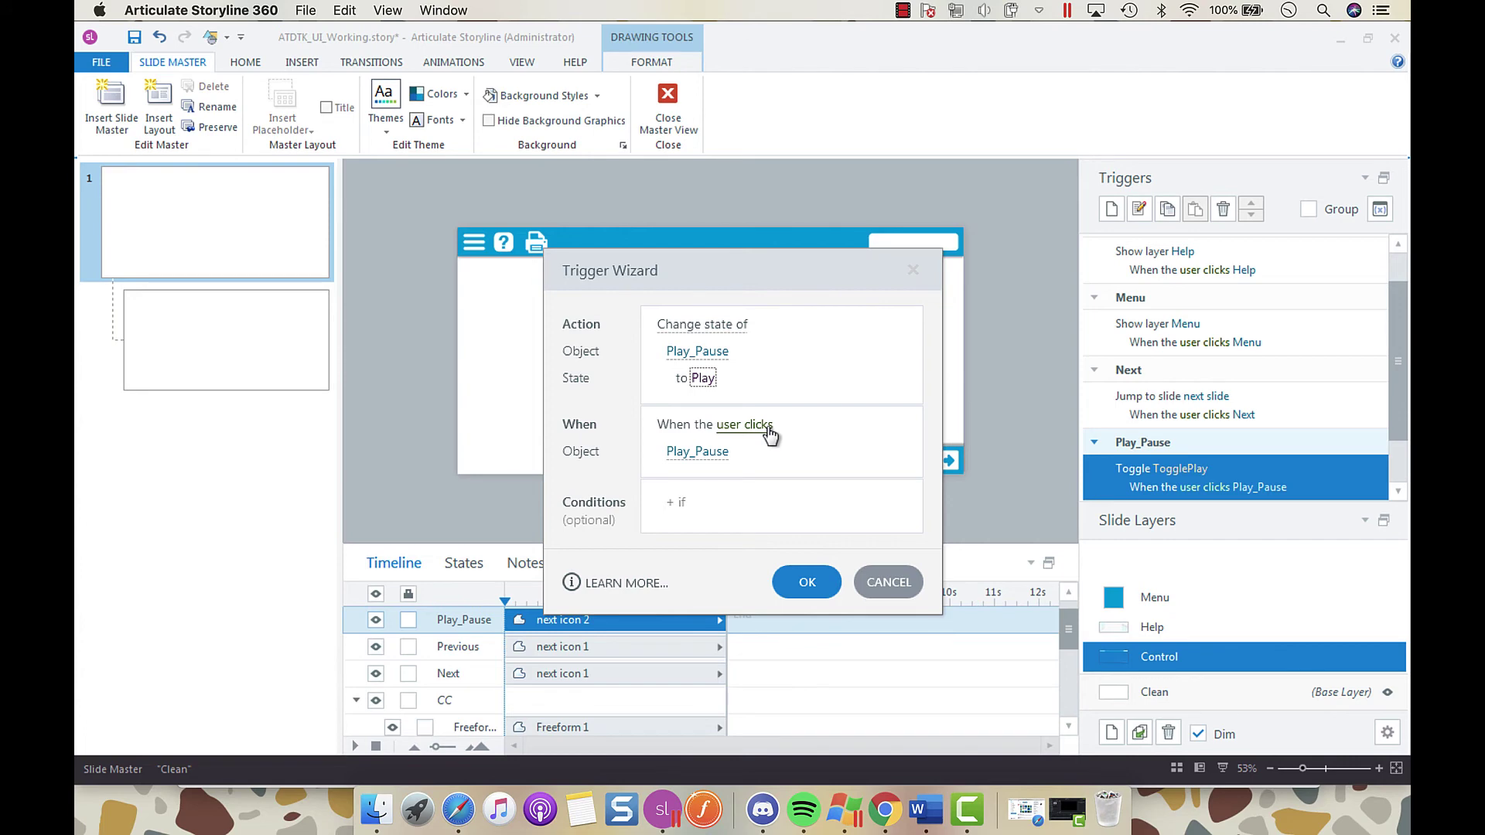
click(677, 503)
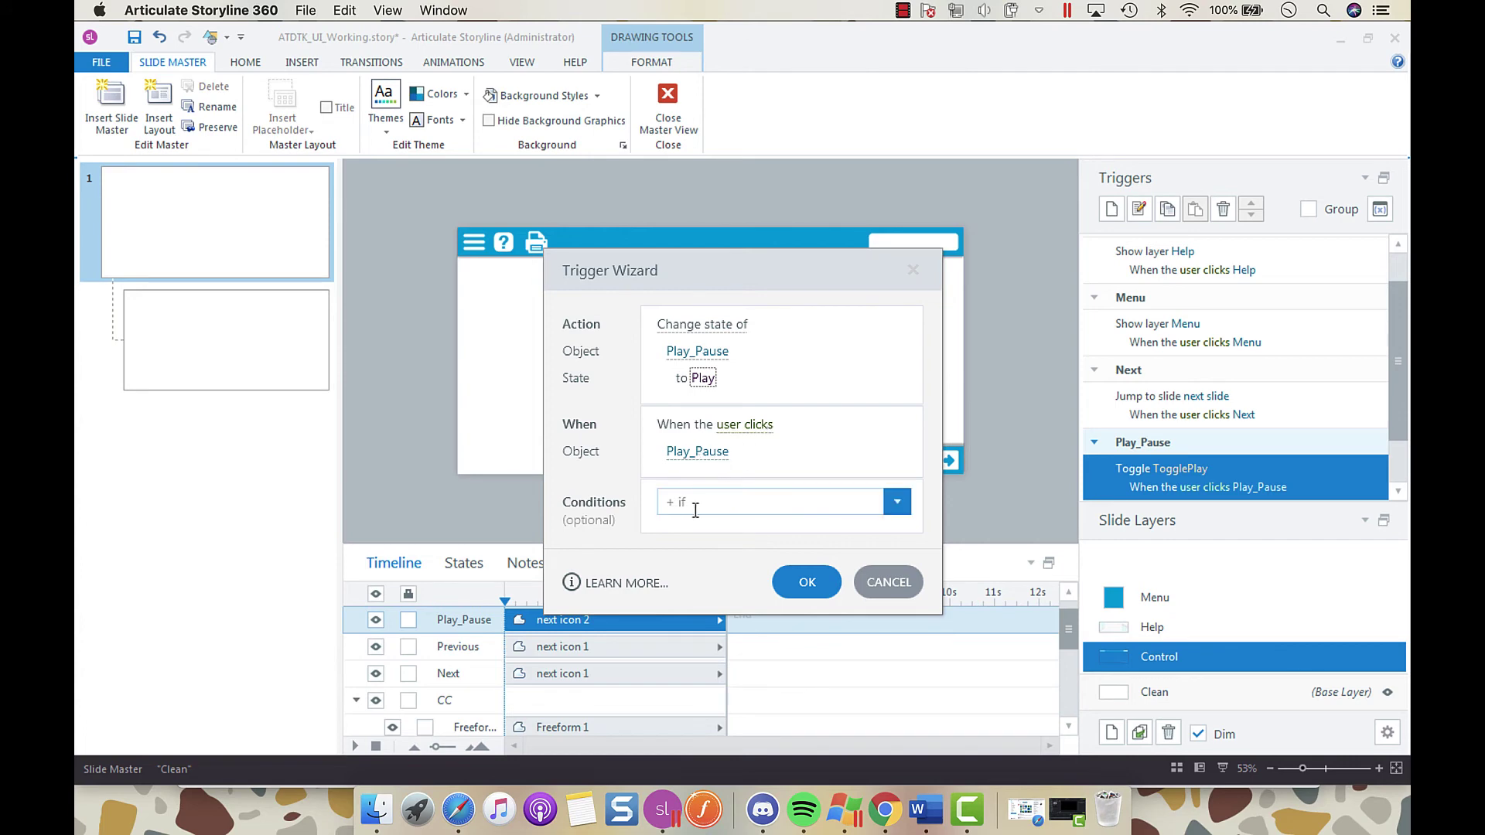
click(695, 507)
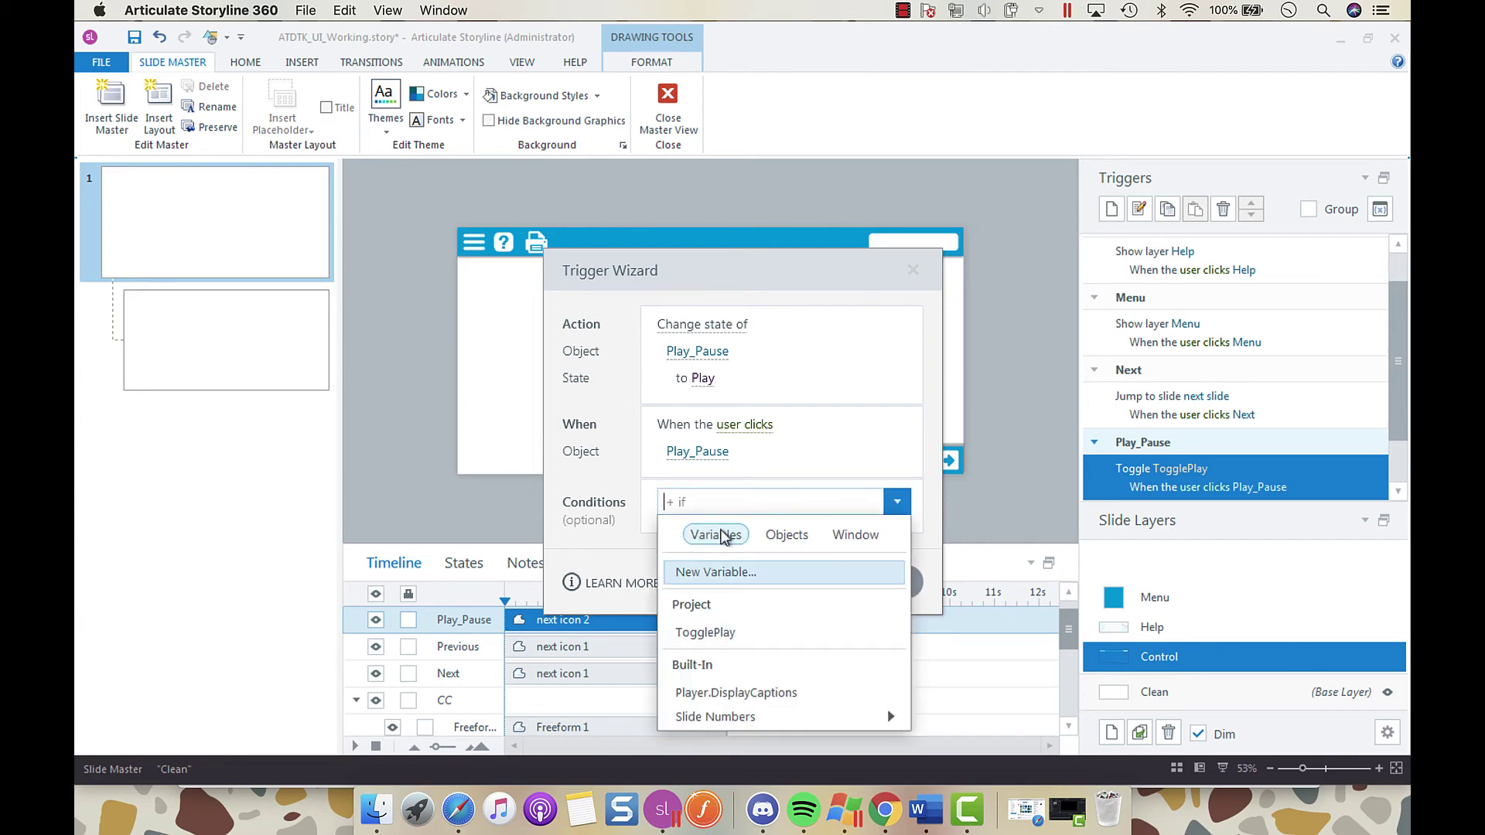
click(712, 630)
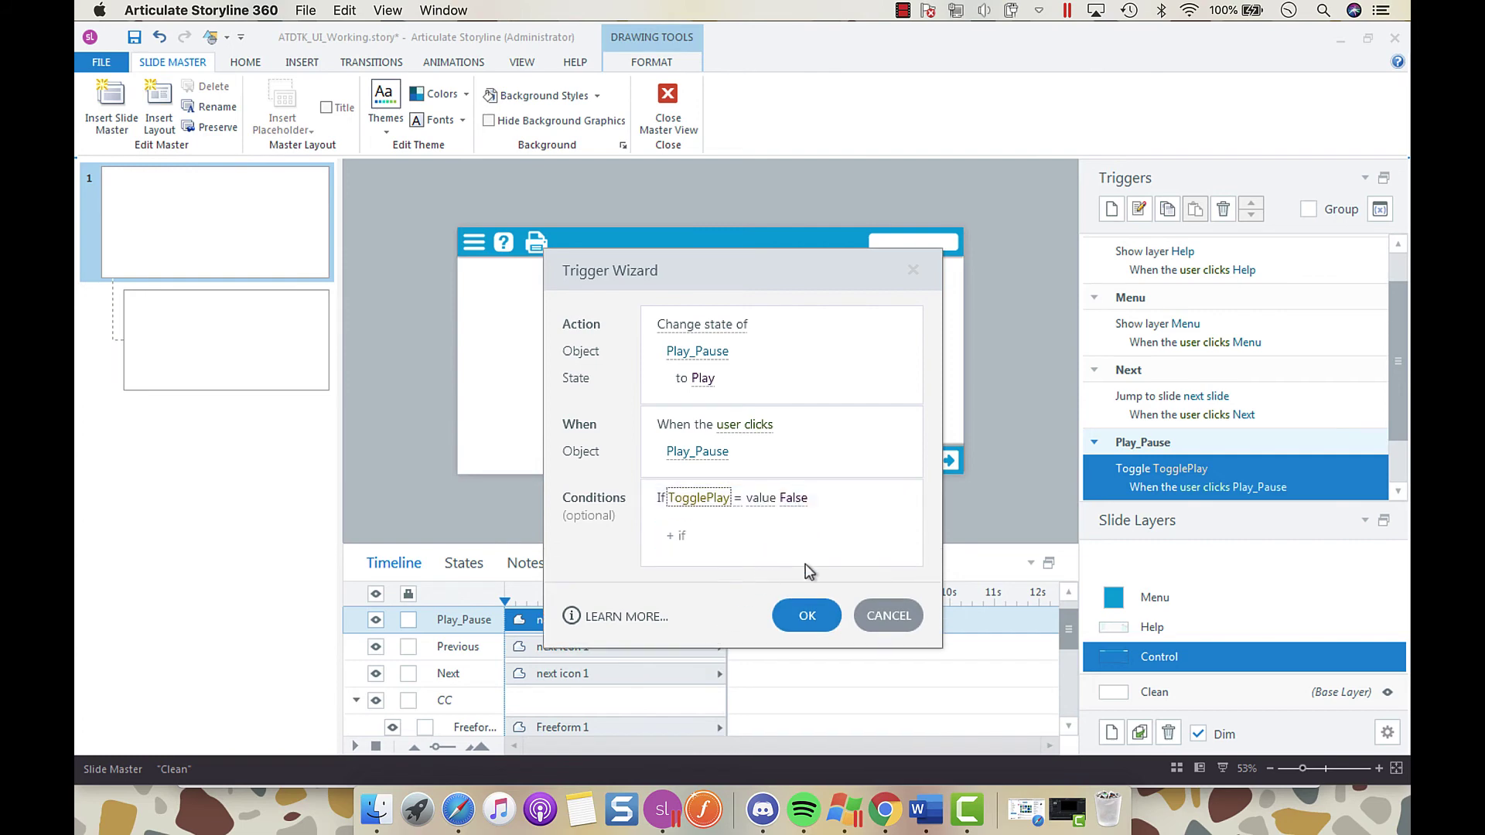
click(808, 616)
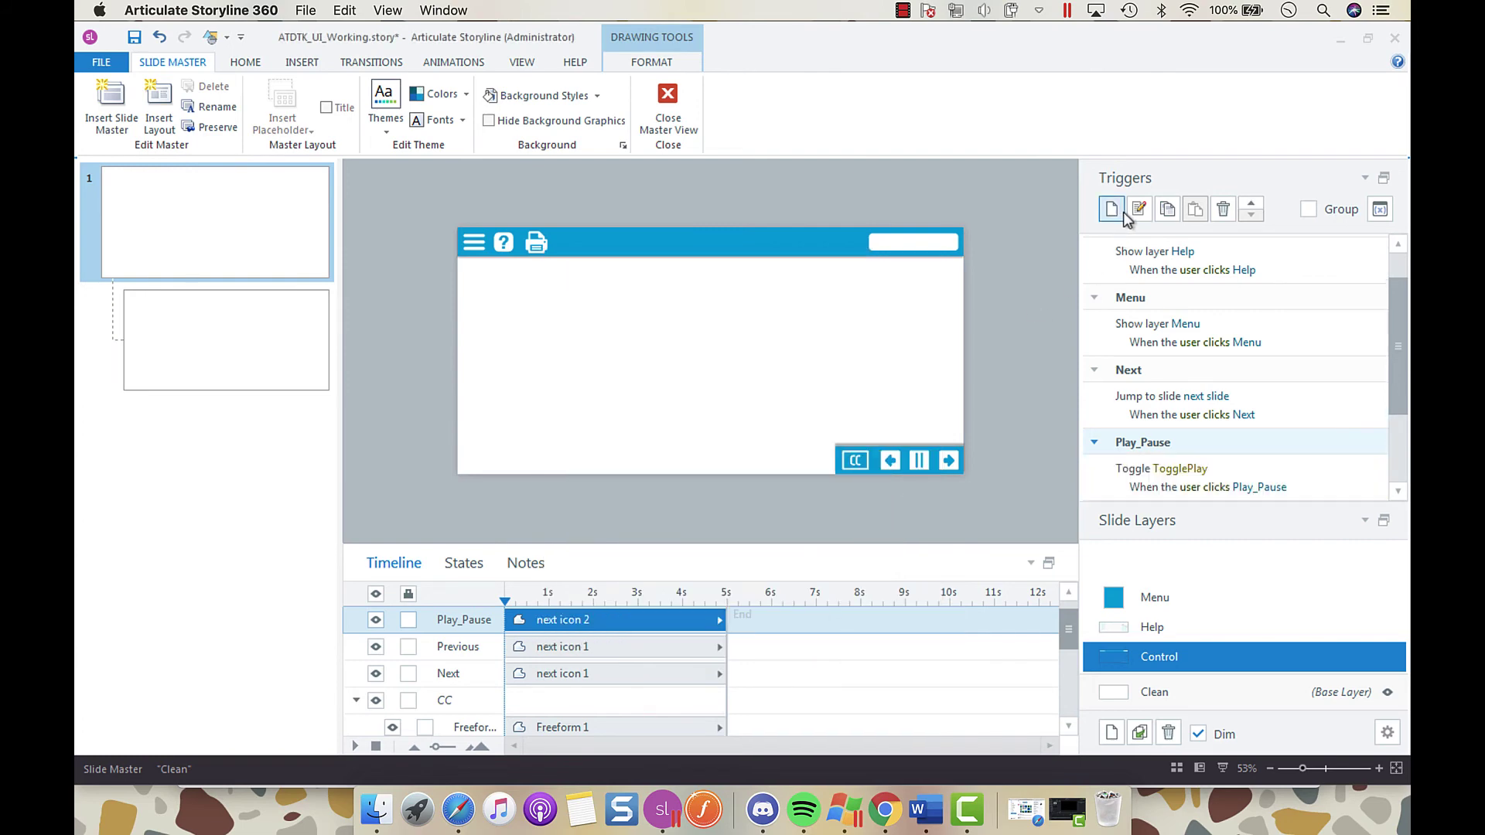
Duplicate the Play_Pause state trigger and set the copy to change the state to Normal if TogglePlay equals True
scroll(1372, 433, down, 3)
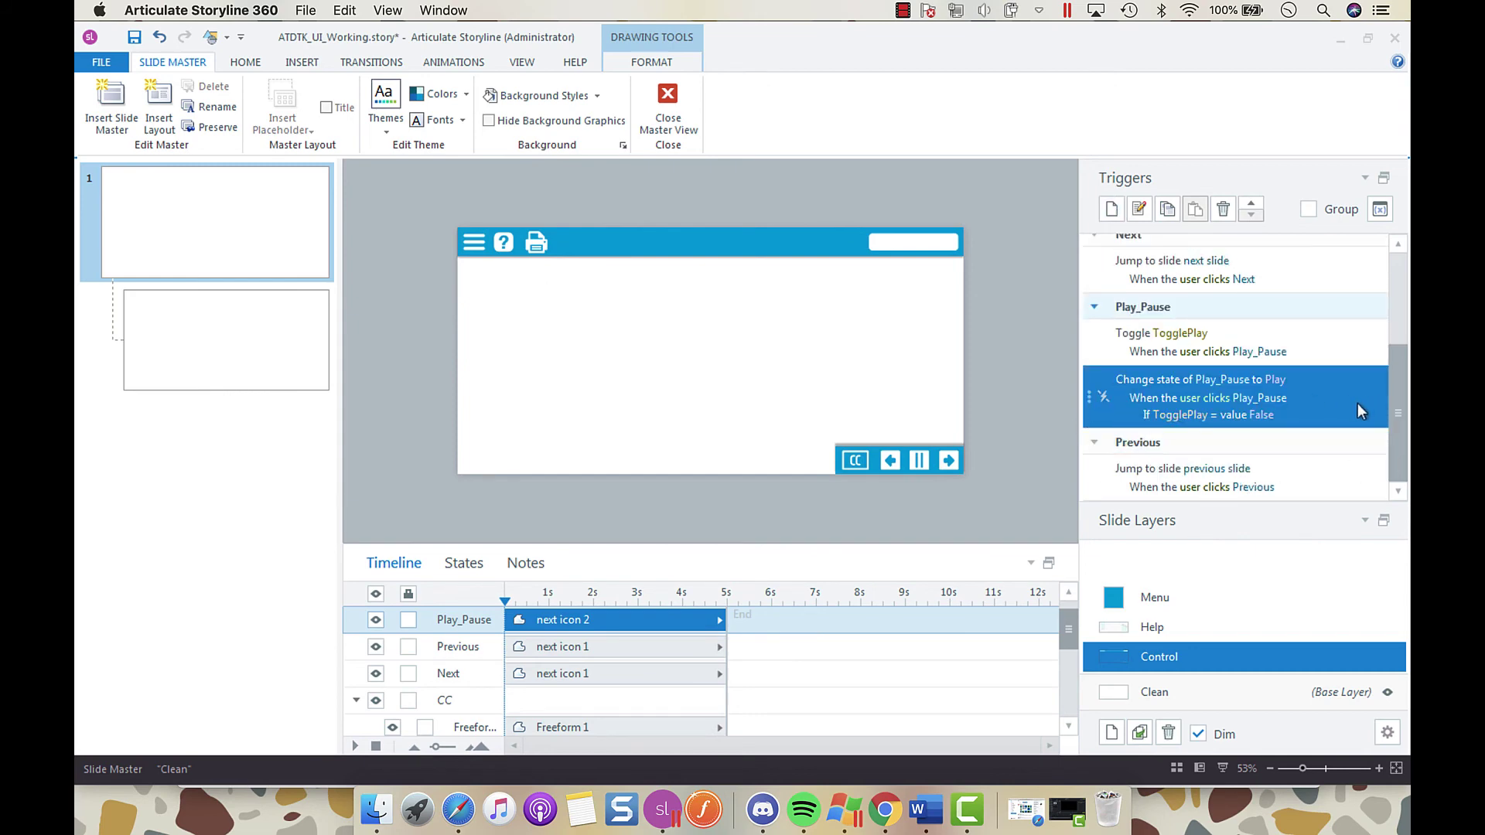
click(1167, 209)
click(1194, 209)
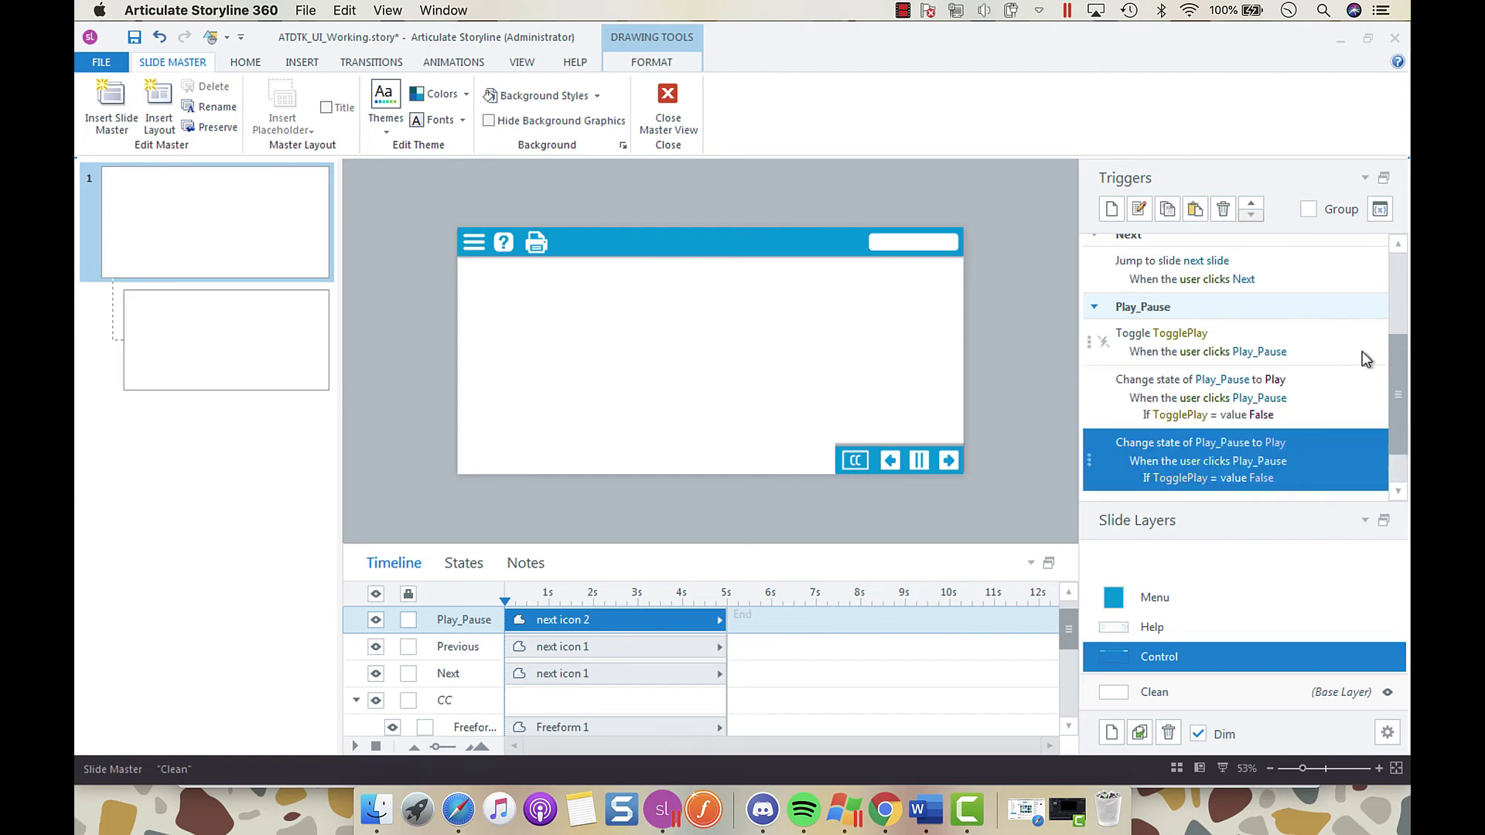
double_click(1345, 458)
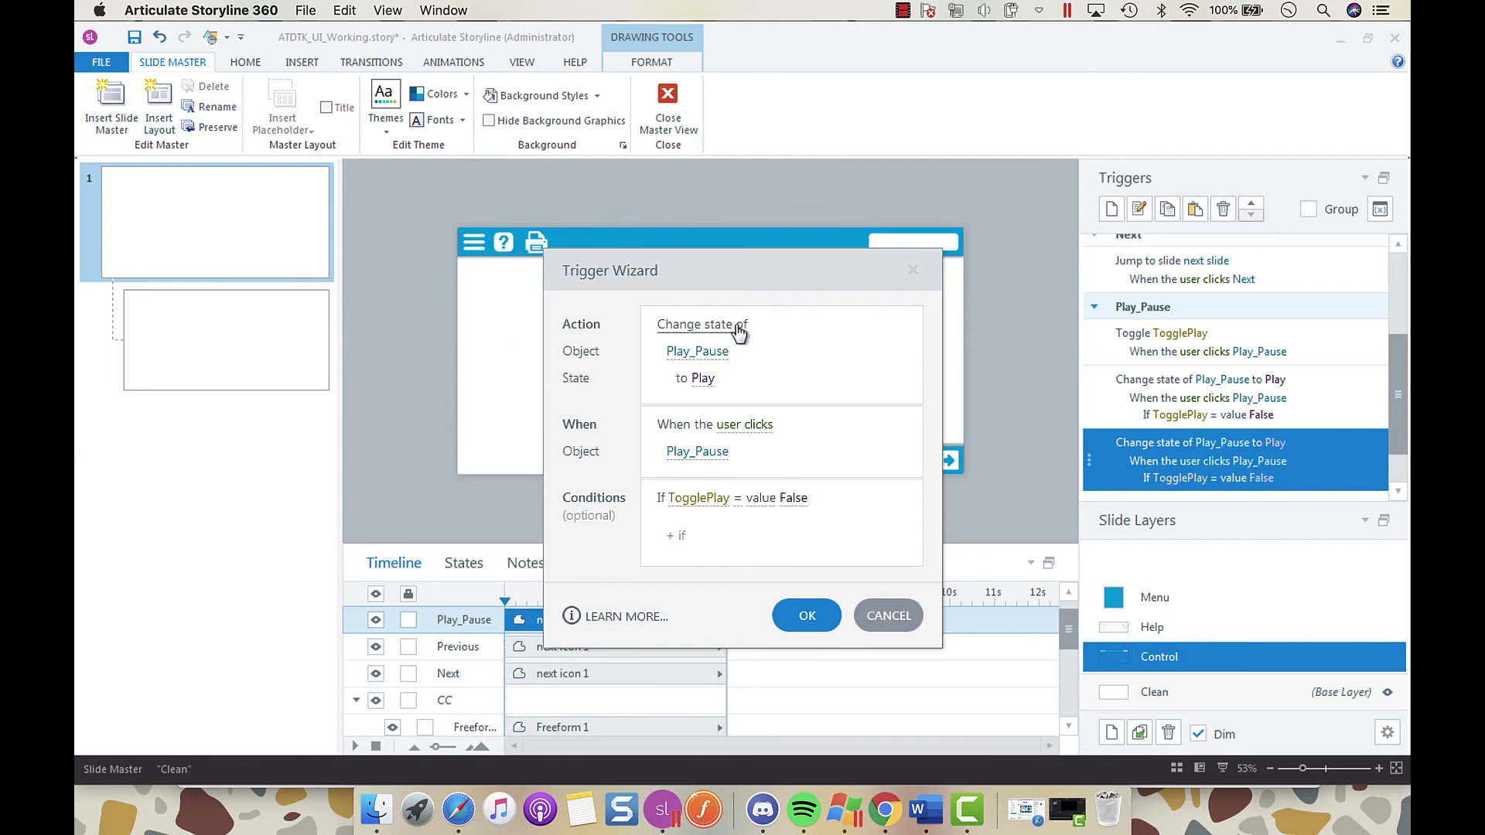
click(703, 379)
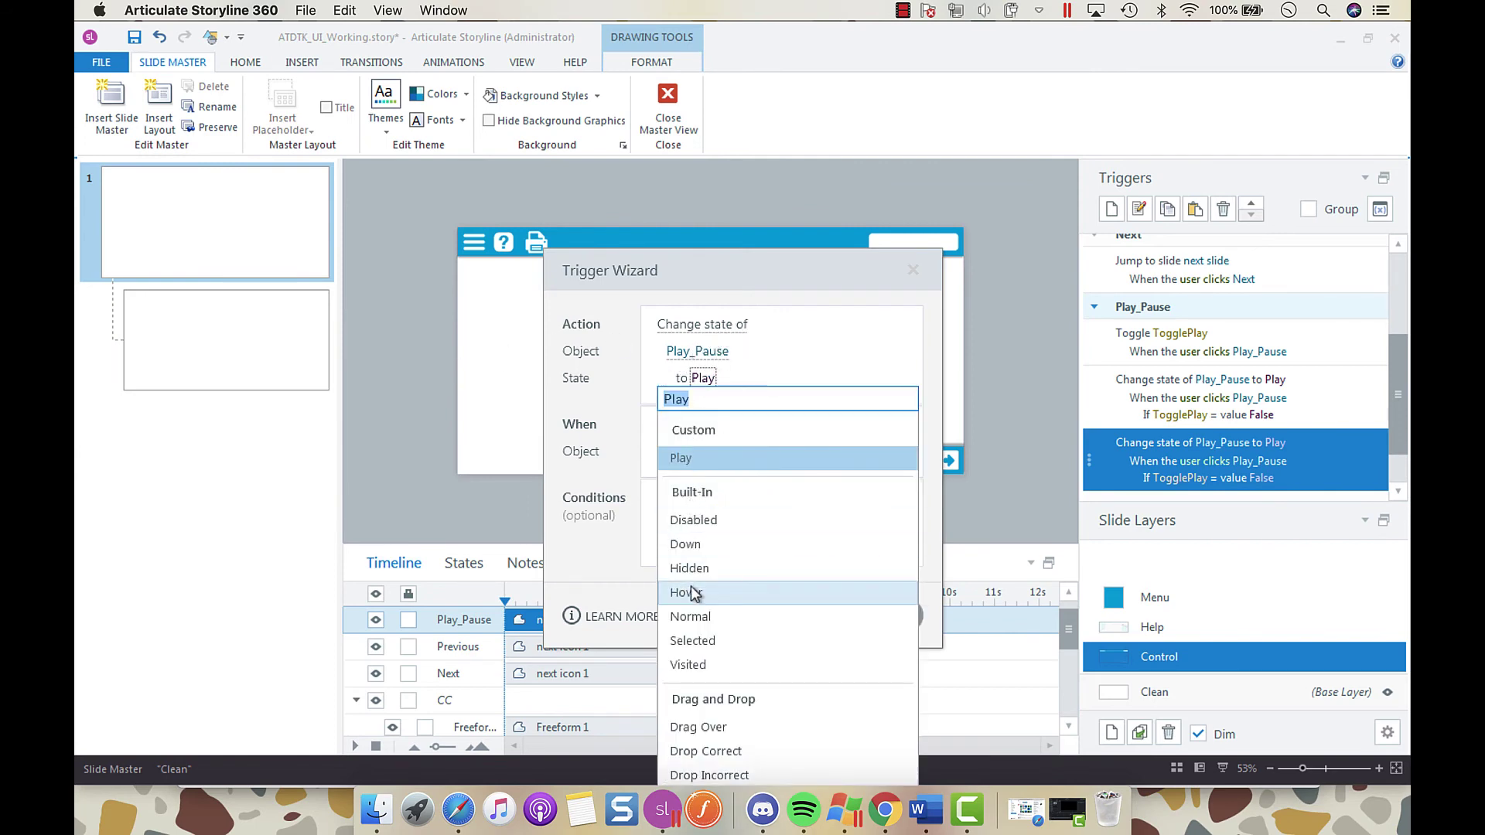
click(691, 617)
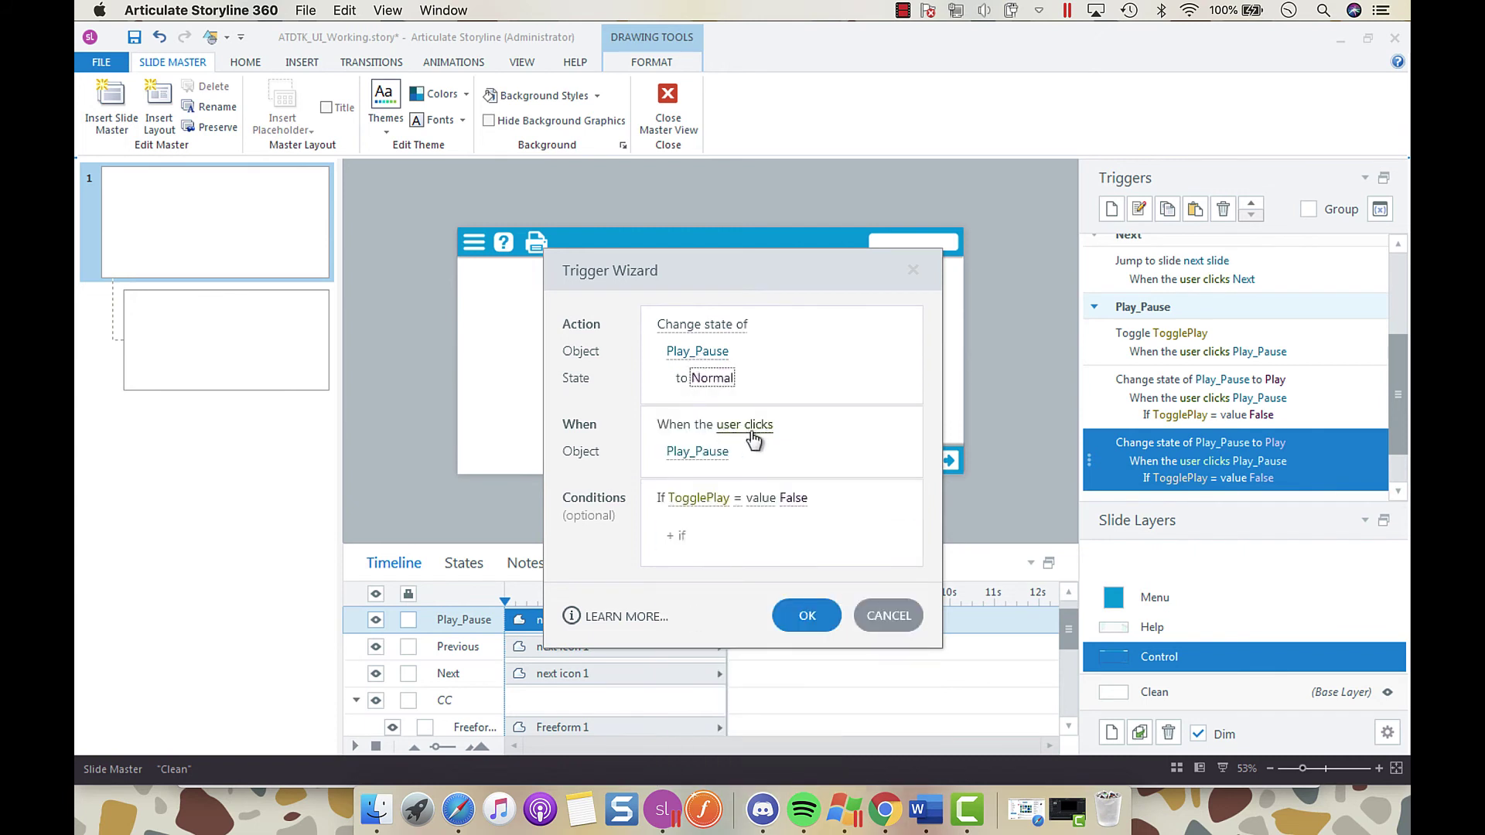
click(796, 499)
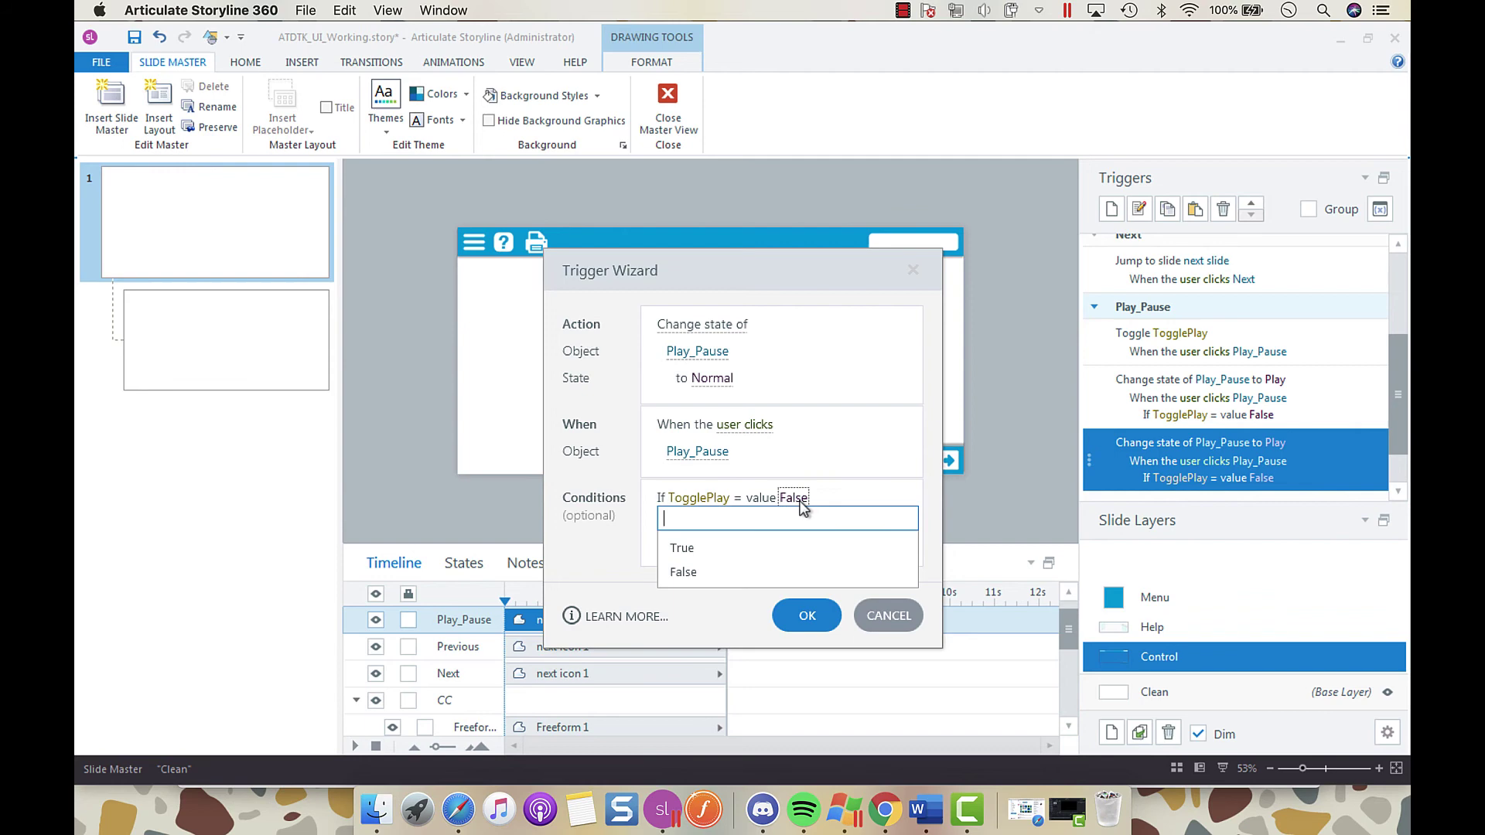
click(710, 553)
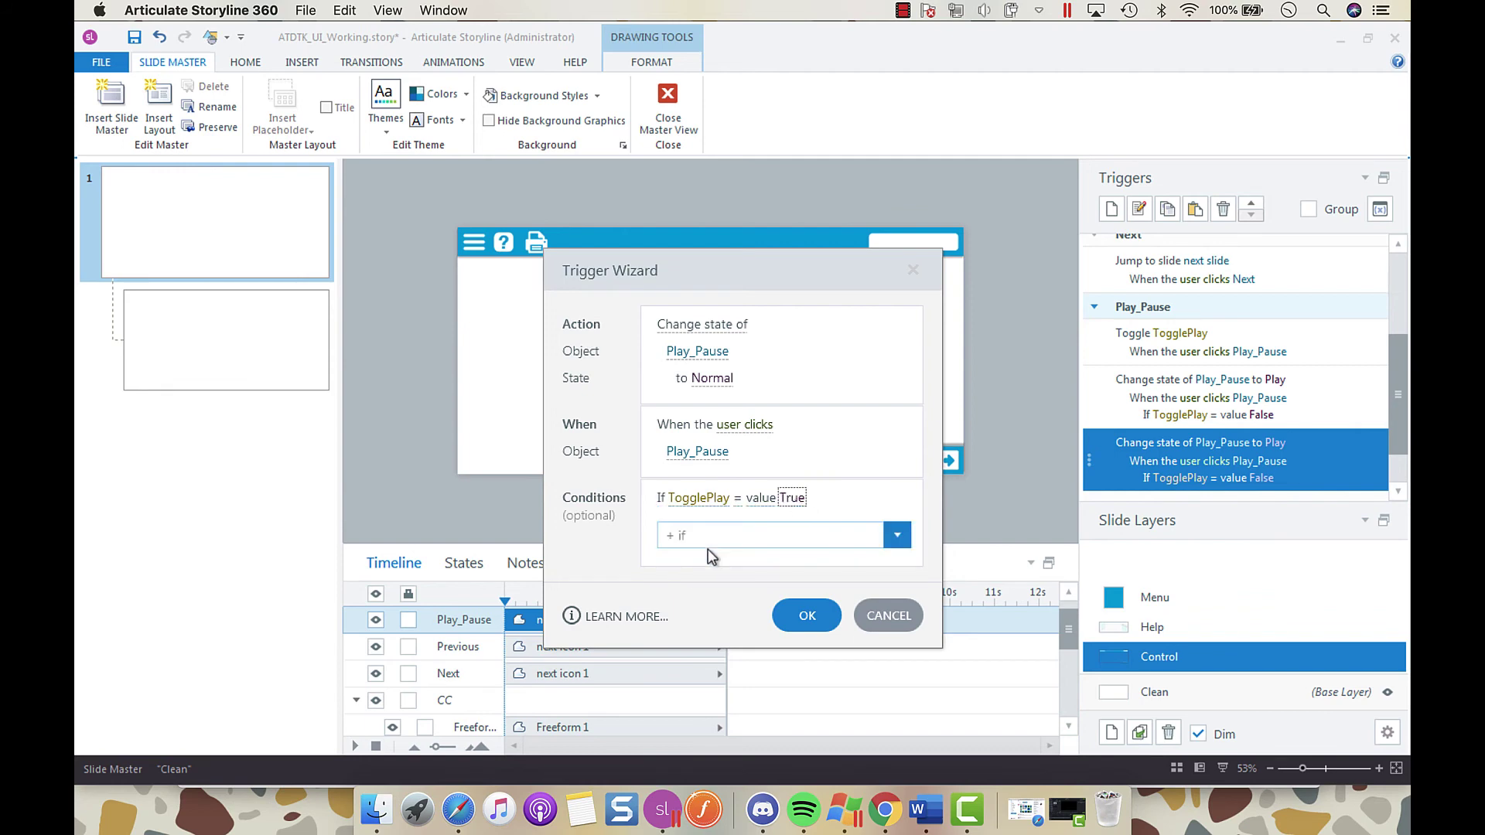
click(806, 618)
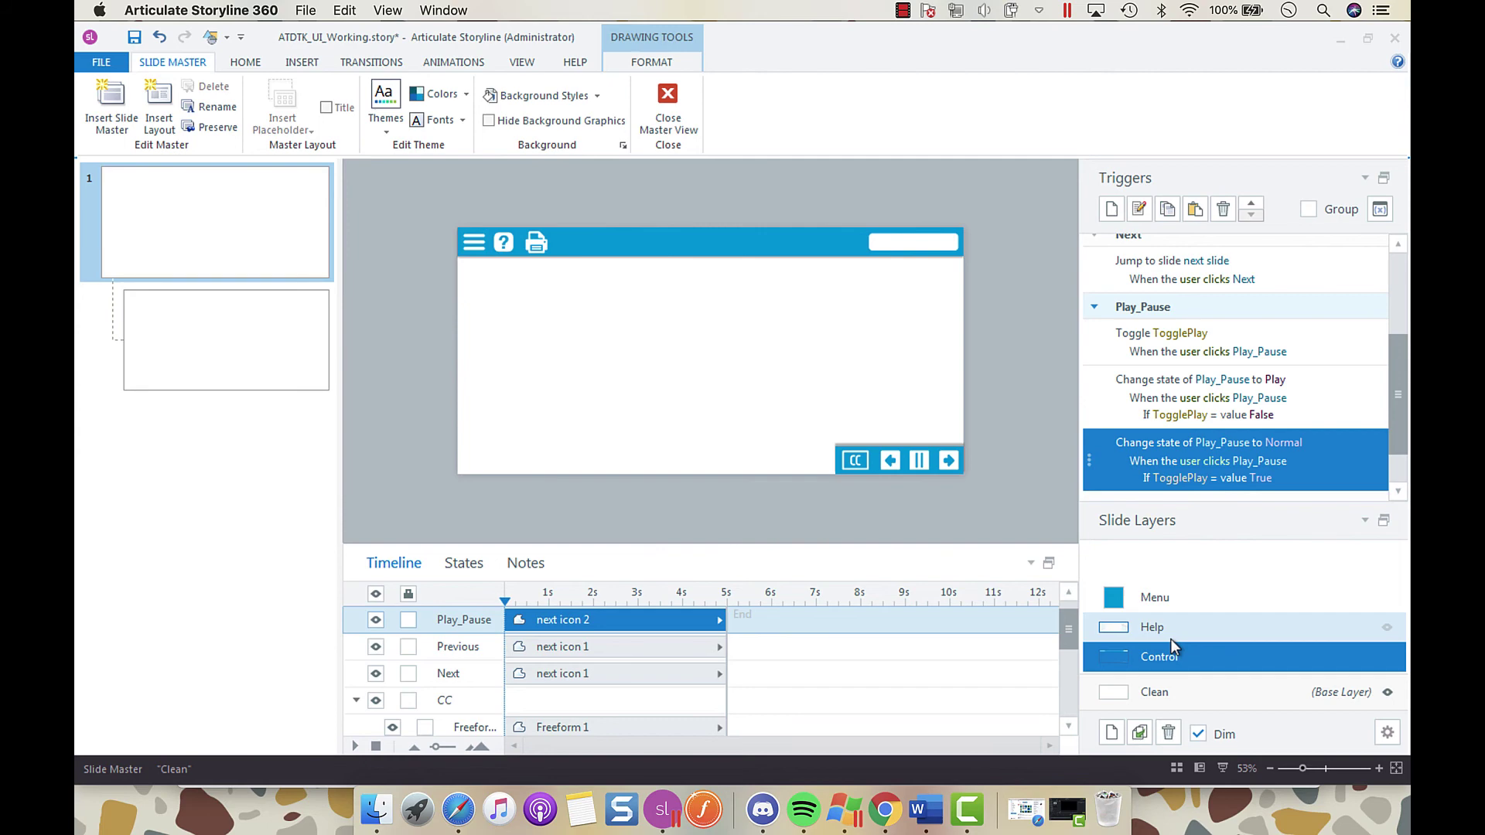
Add a trigger to the Clean base layer that pauses this slide's timeline when TogglePlay changes, if TogglePlay equals False
click(1155, 698)
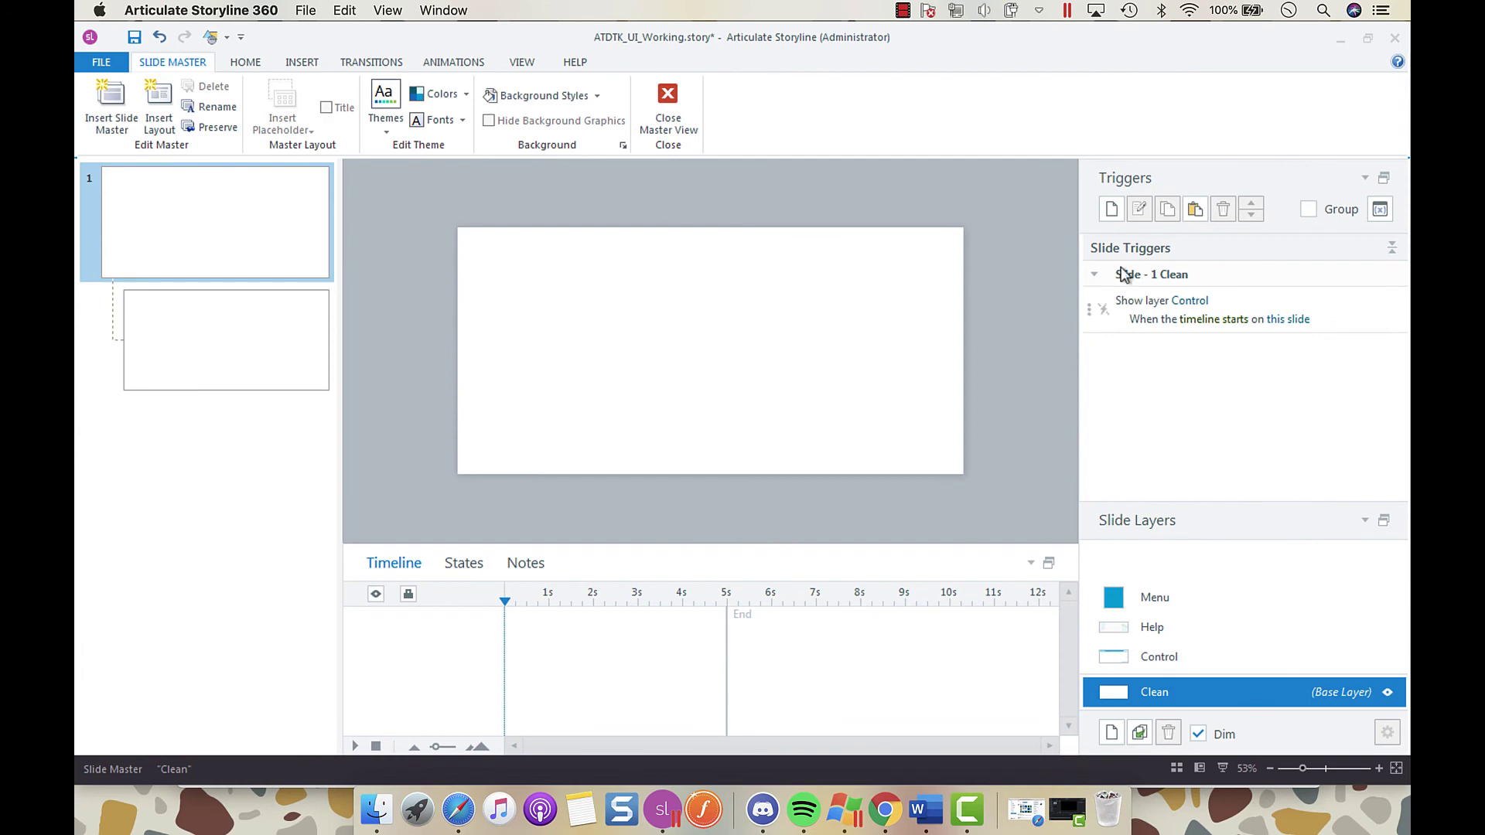
click(1111, 210)
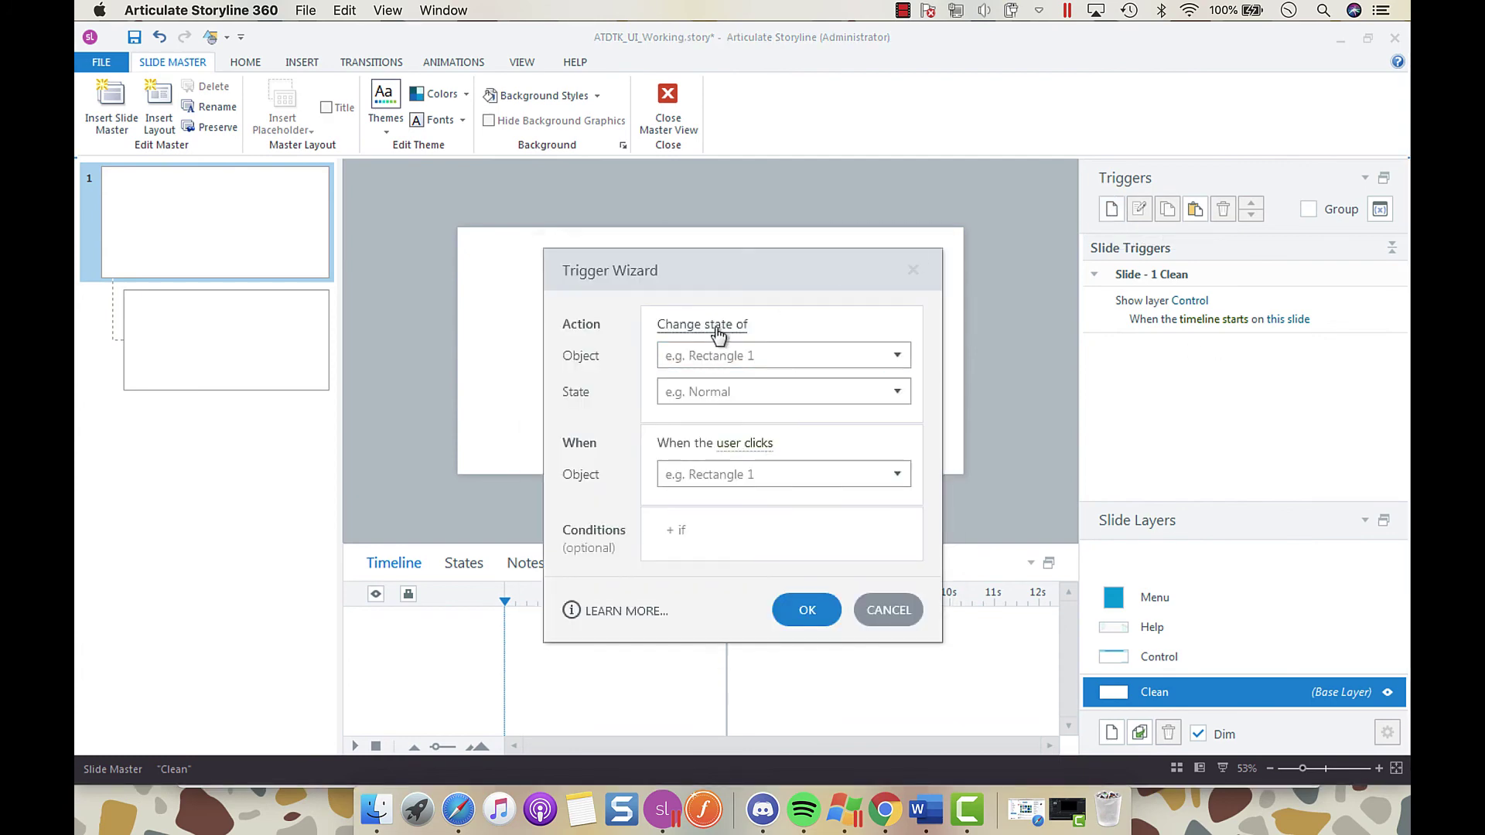
click(718, 333)
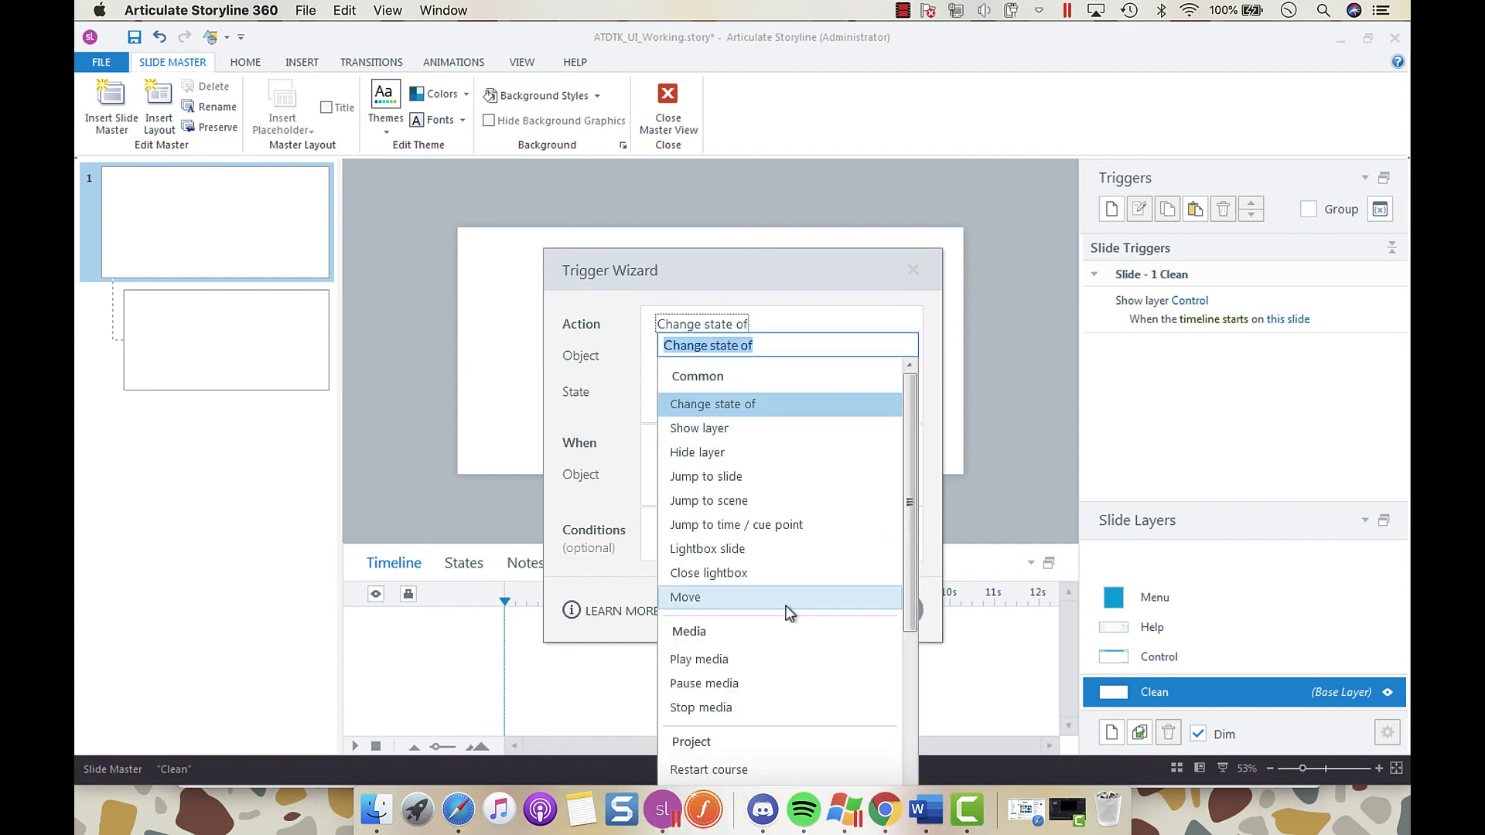
text(pa)
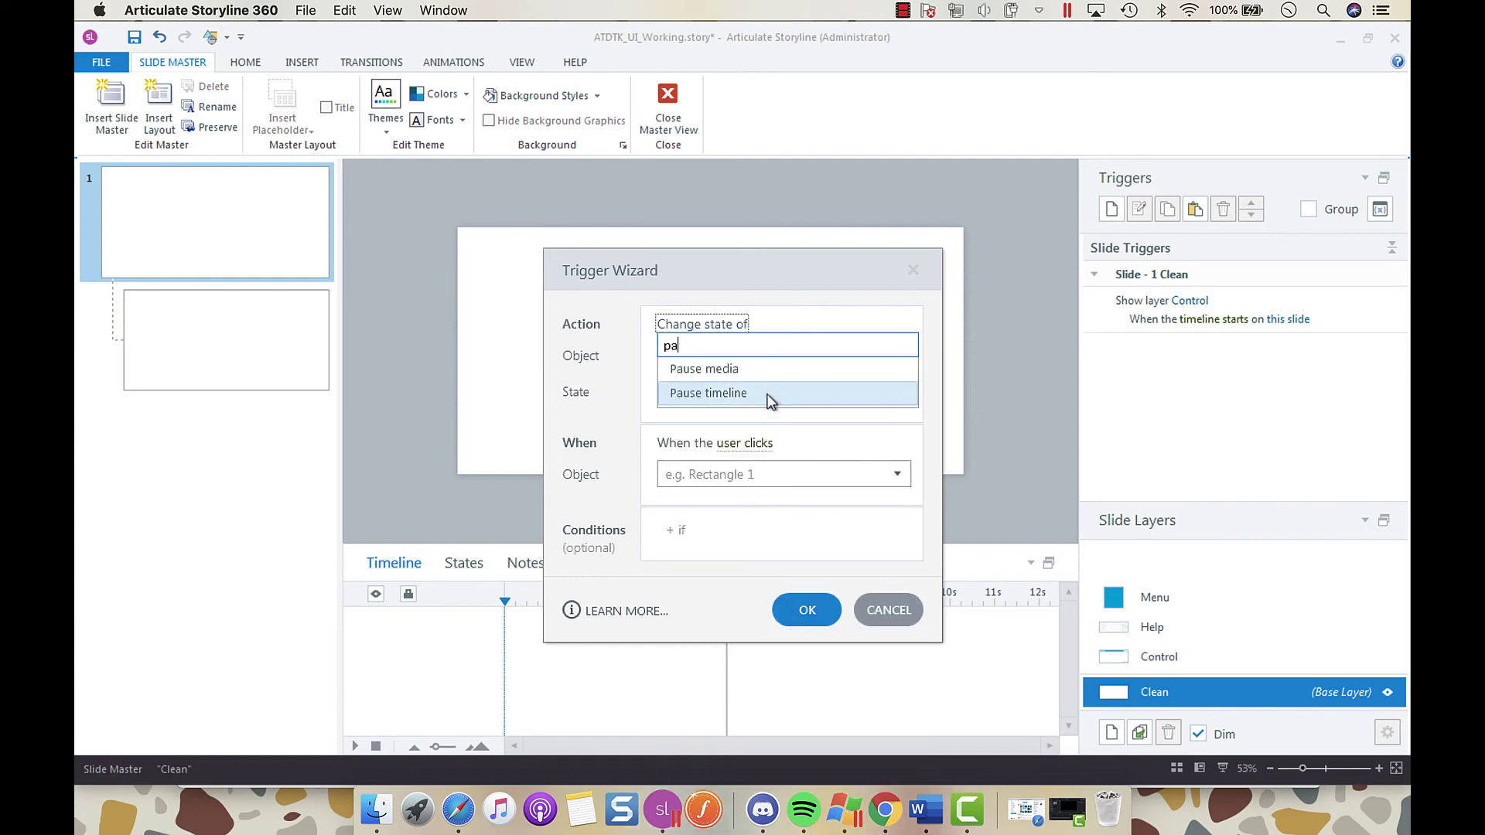
click(770, 395)
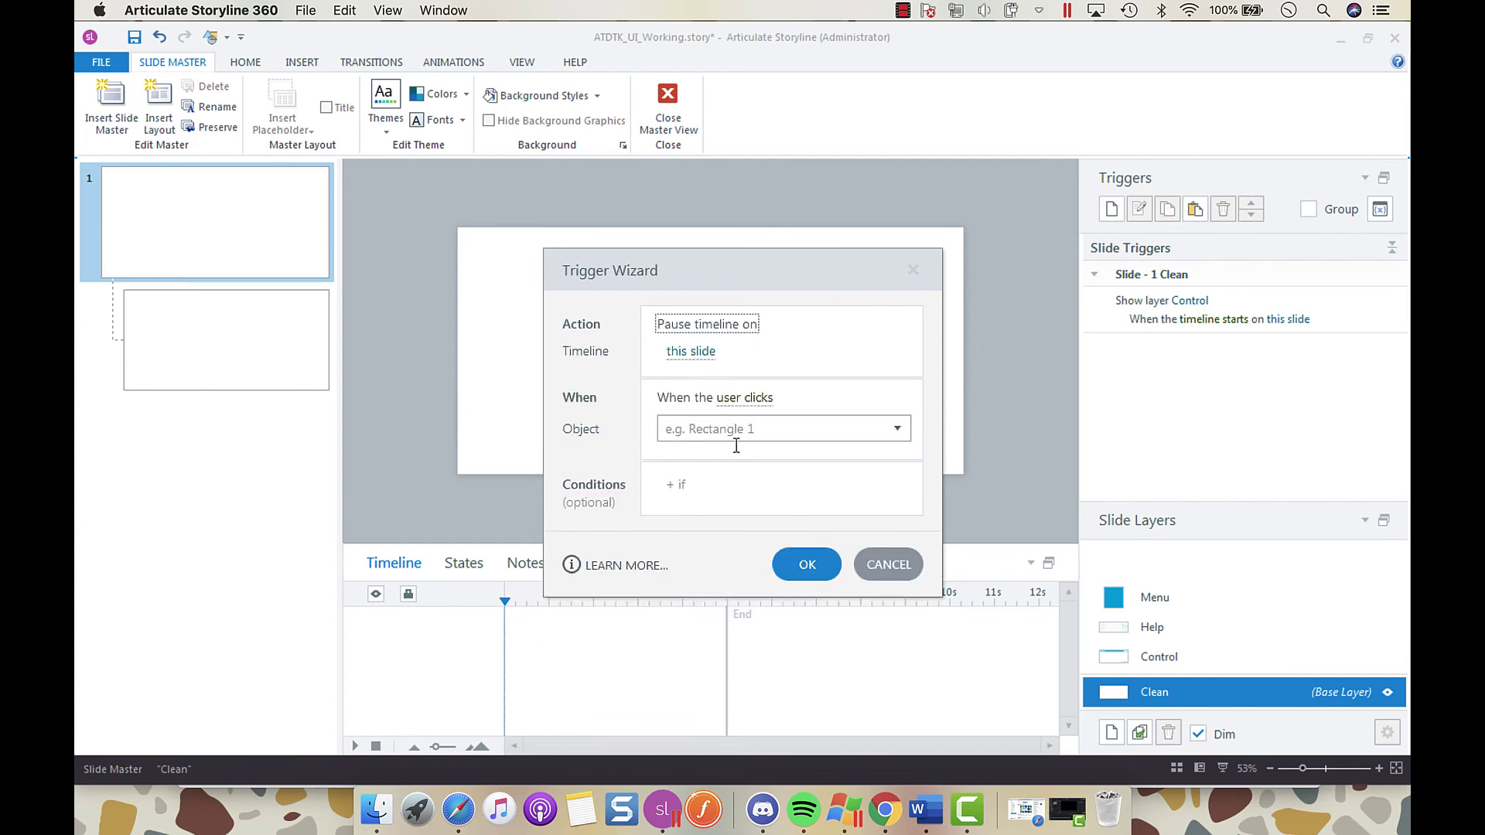
click(747, 399)
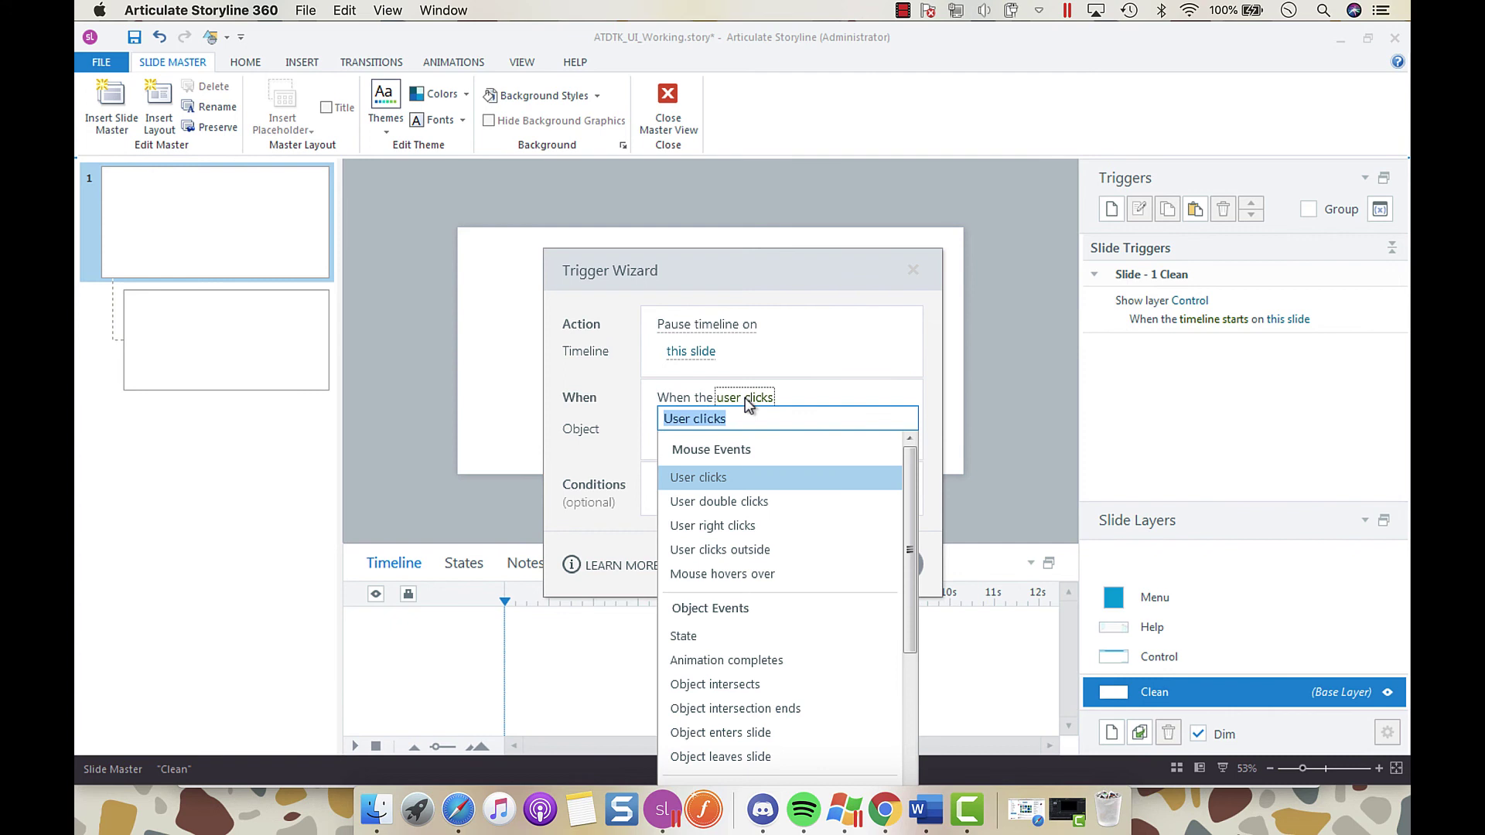
text(var)
click(731, 438)
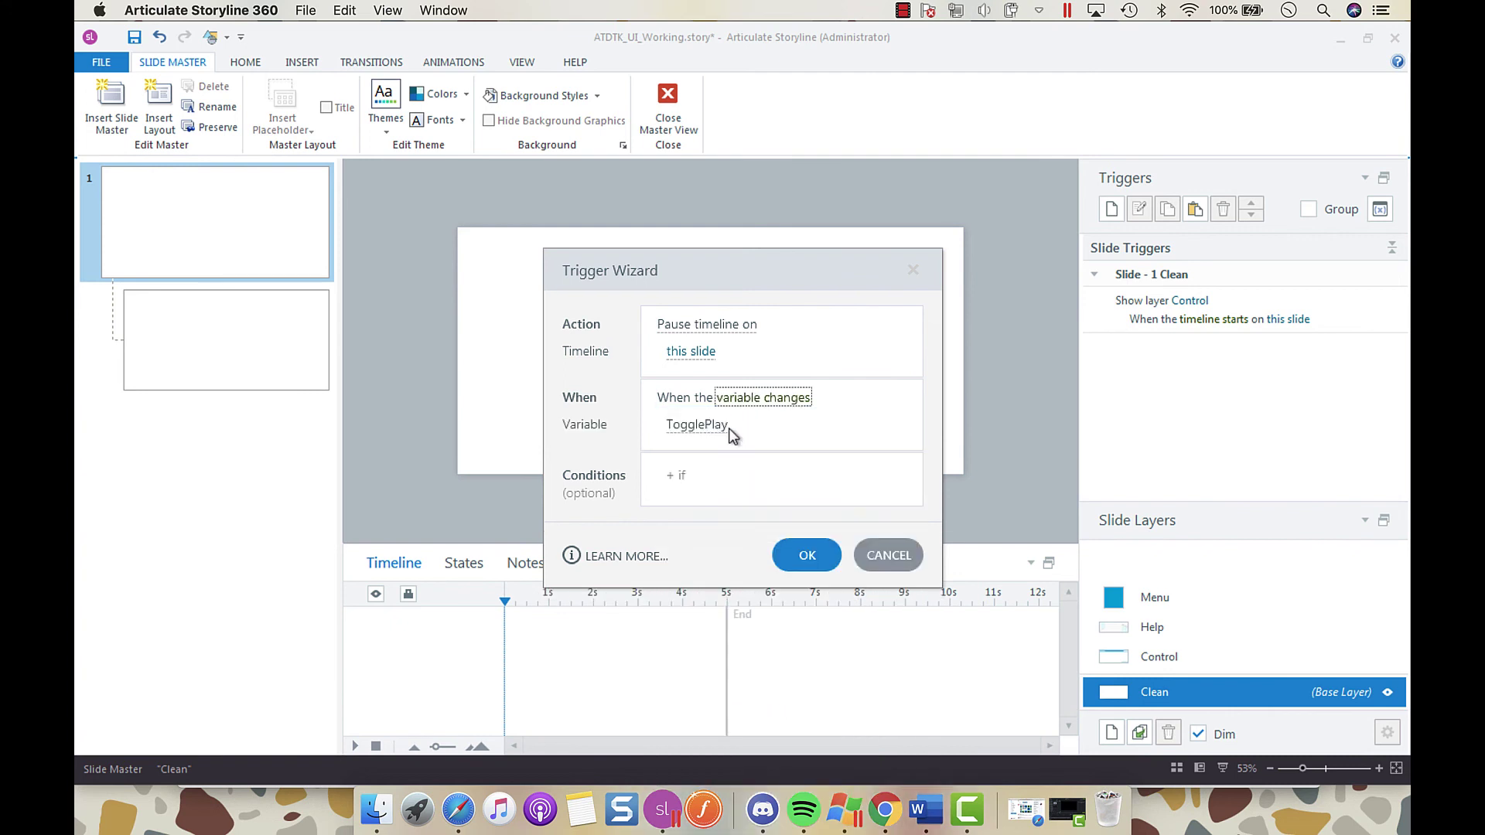
click(692, 475)
click(731, 608)
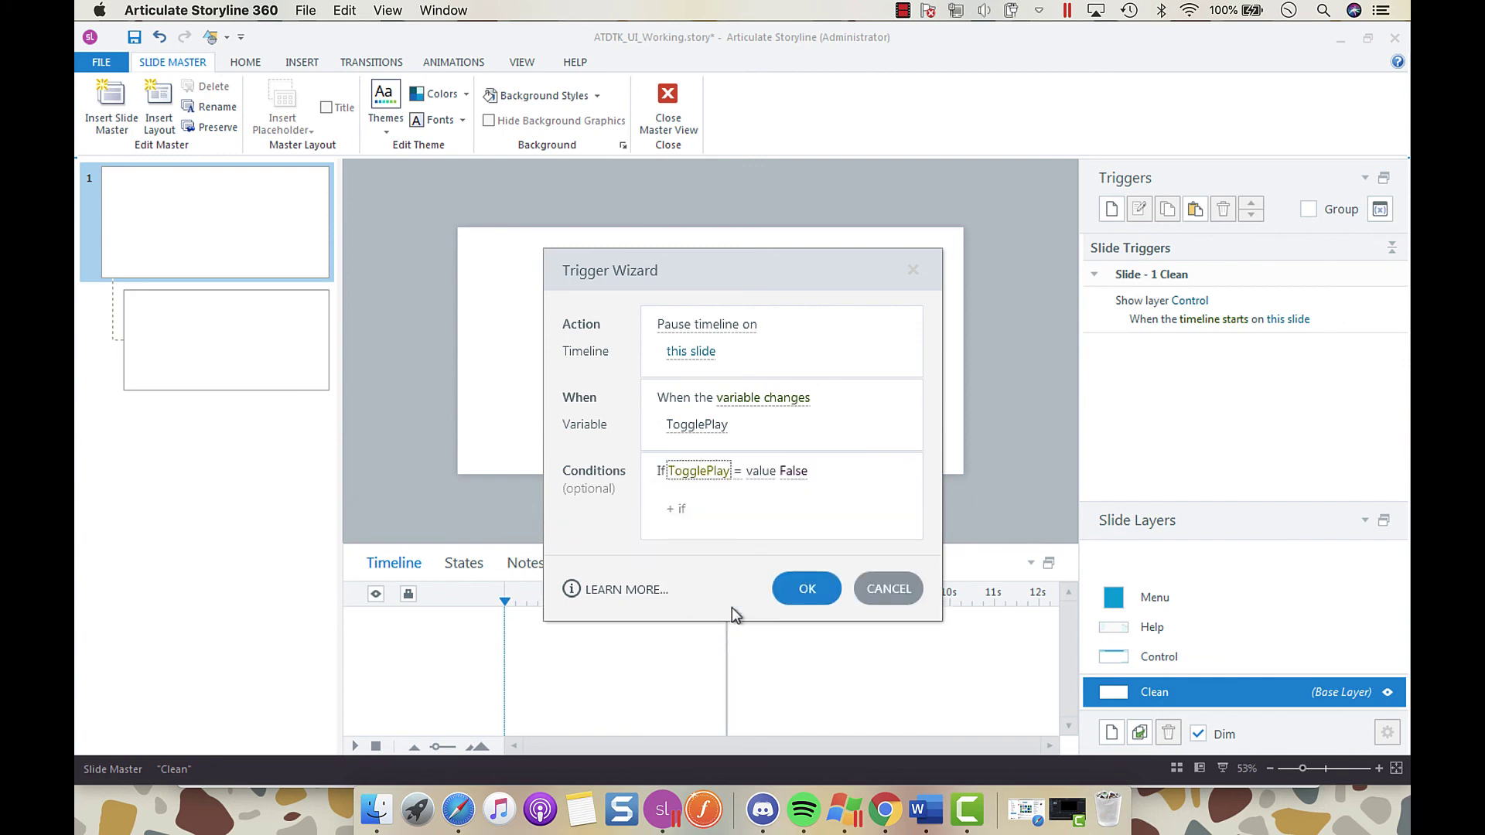
click(806, 590)
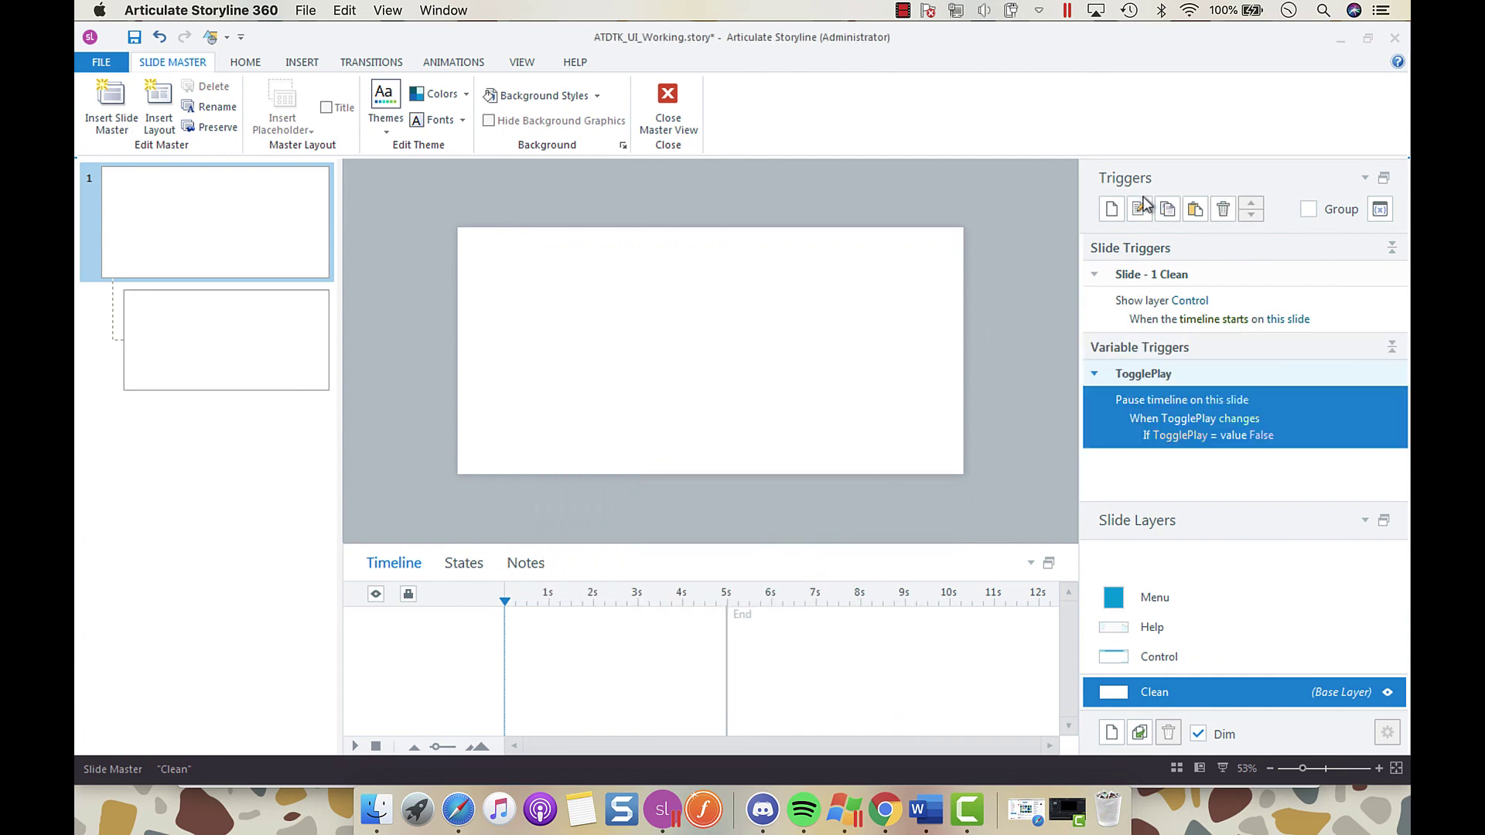
Add a base-layer trigger that resumes this slide's timeline when TogglePlay changes, if TogglePlay equals True, and return to the Control layer
click(1112, 209)
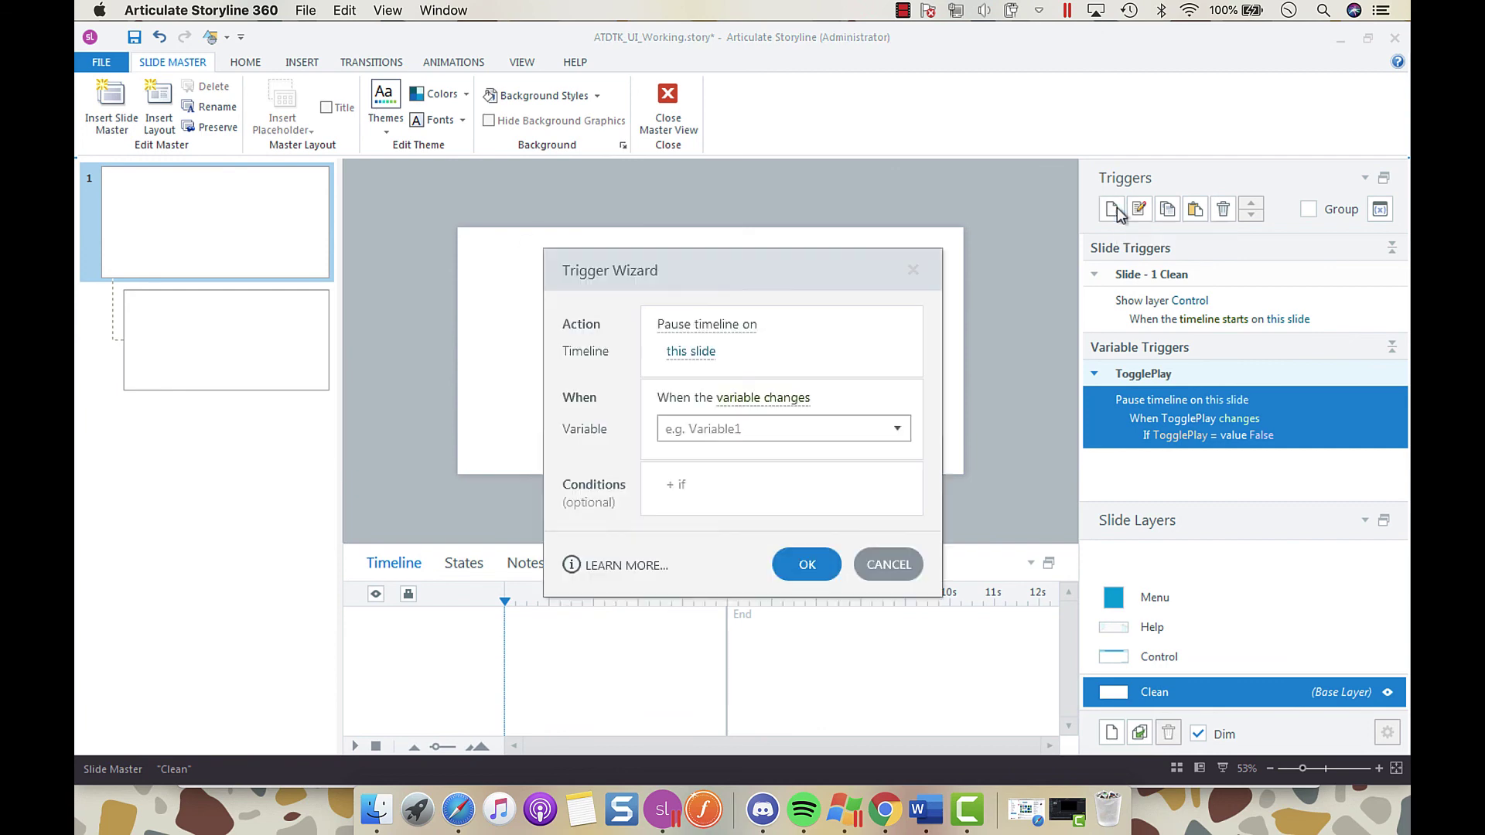
click(709, 325)
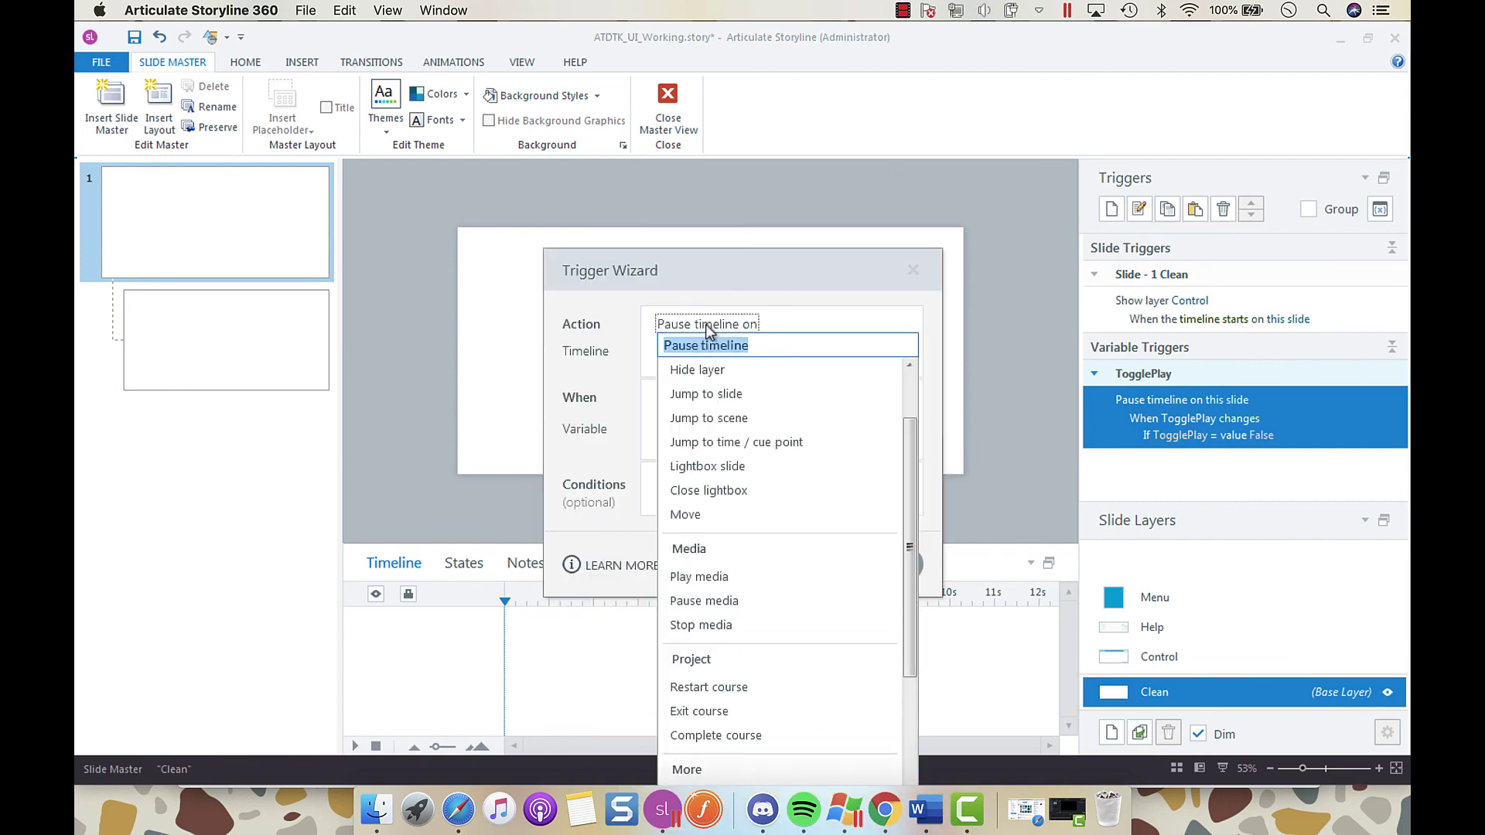
text(re)
click(719, 416)
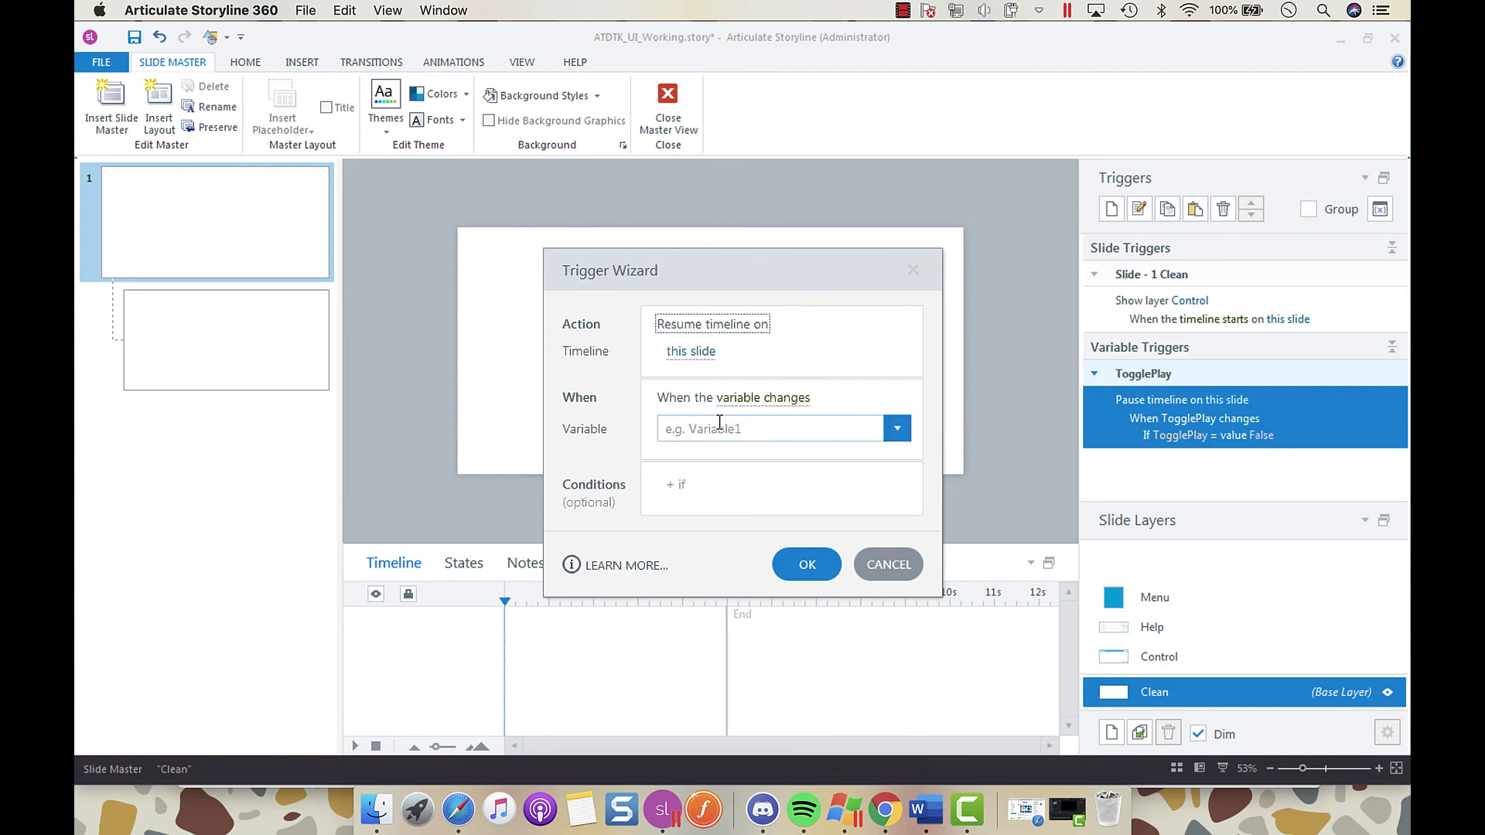
click(760, 430)
click(705, 519)
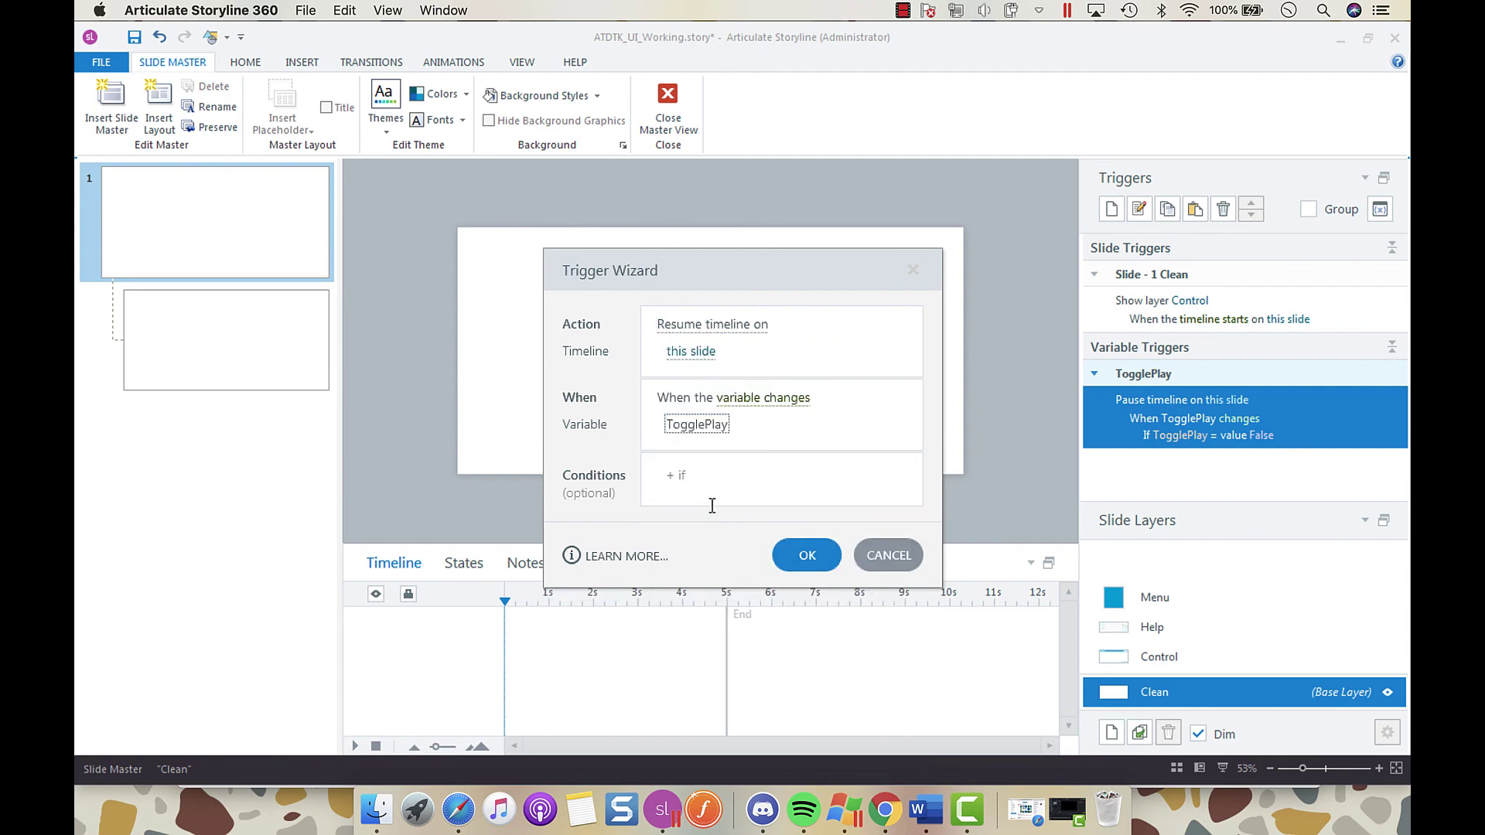
click(688, 475)
click(705, 605)
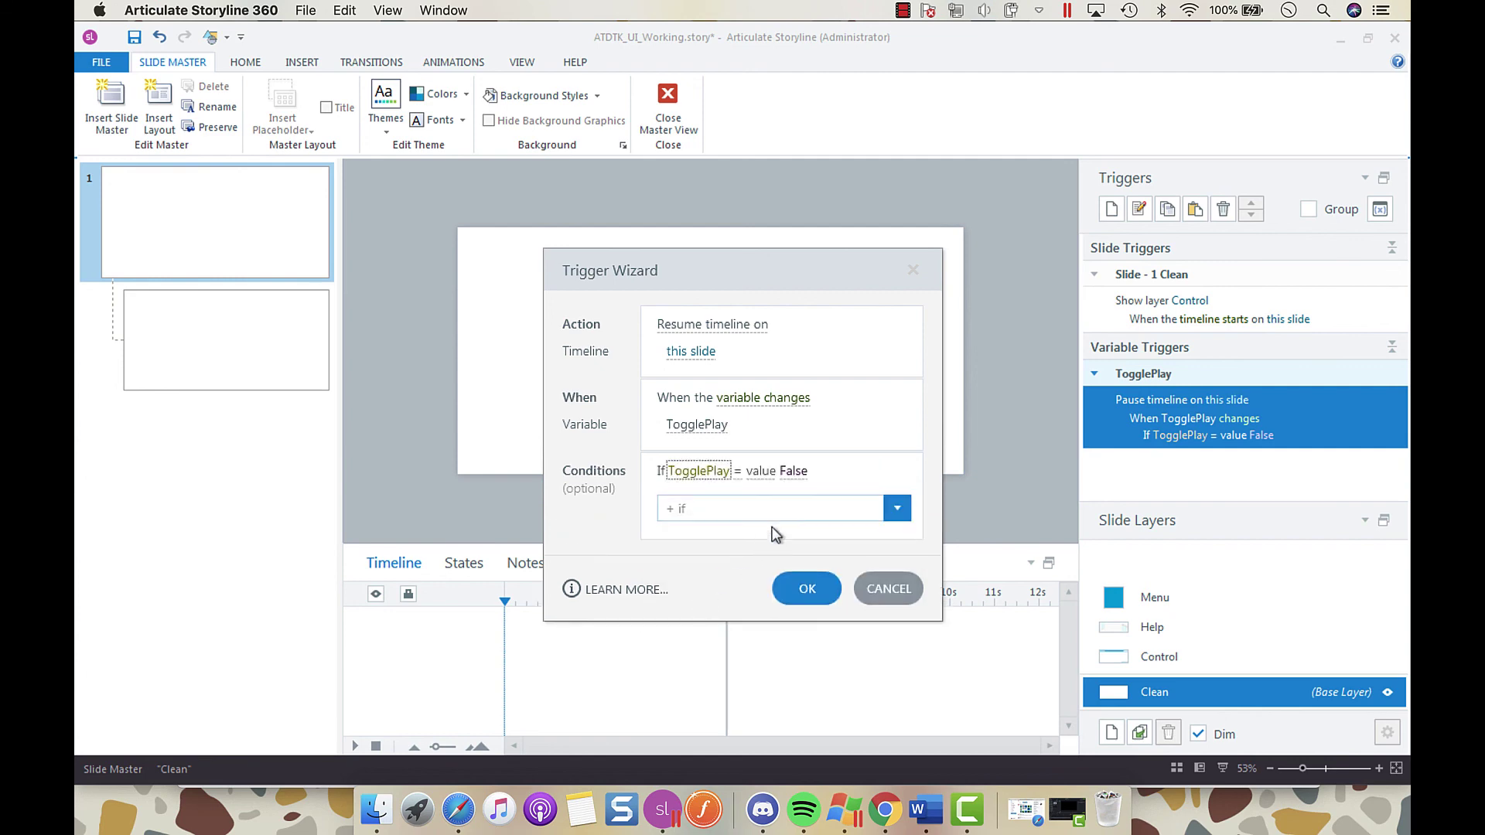
click(794, 471)
click(689, 521)
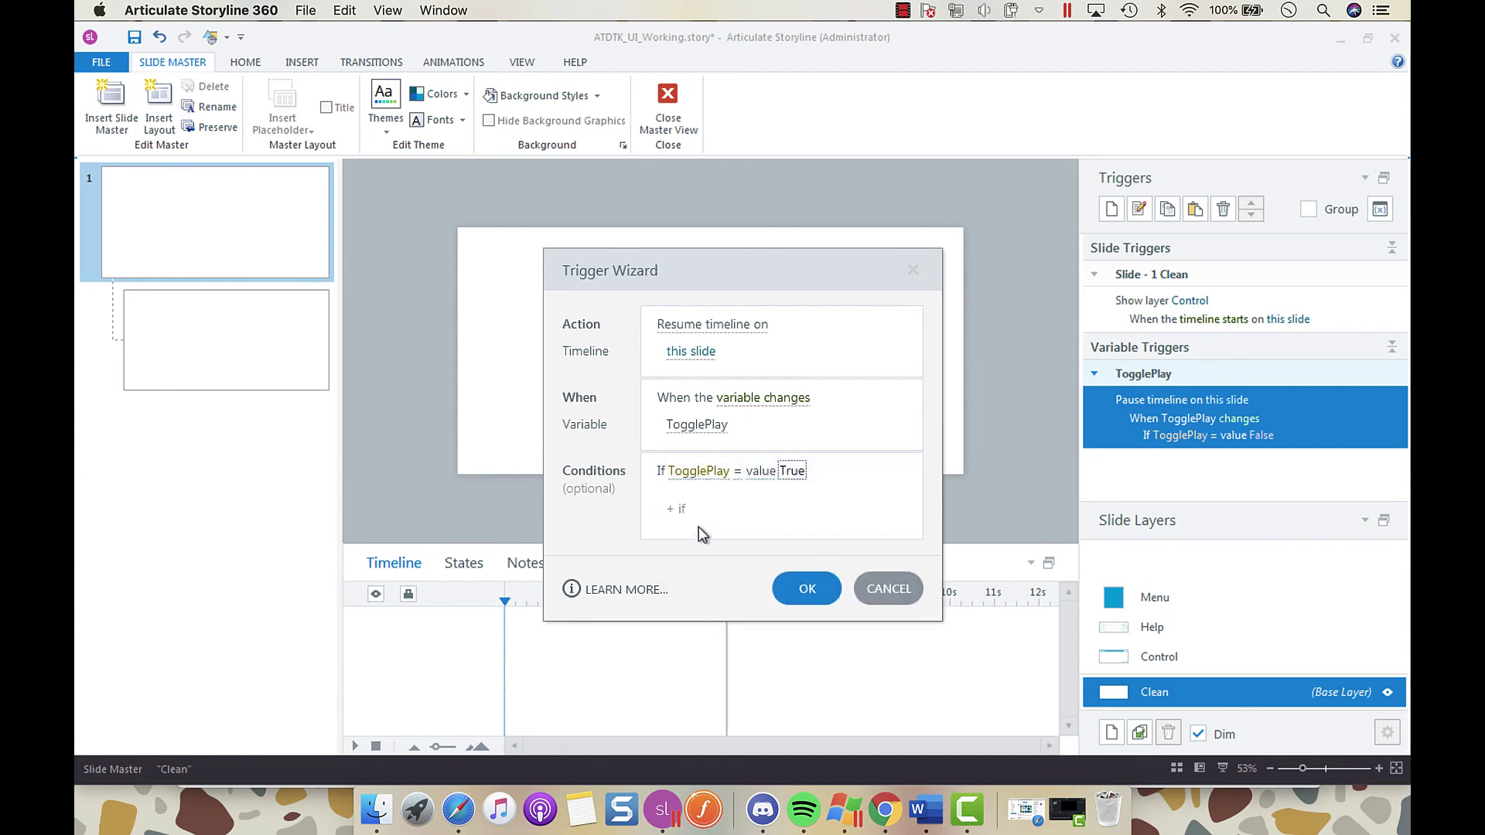
click(807, 589)
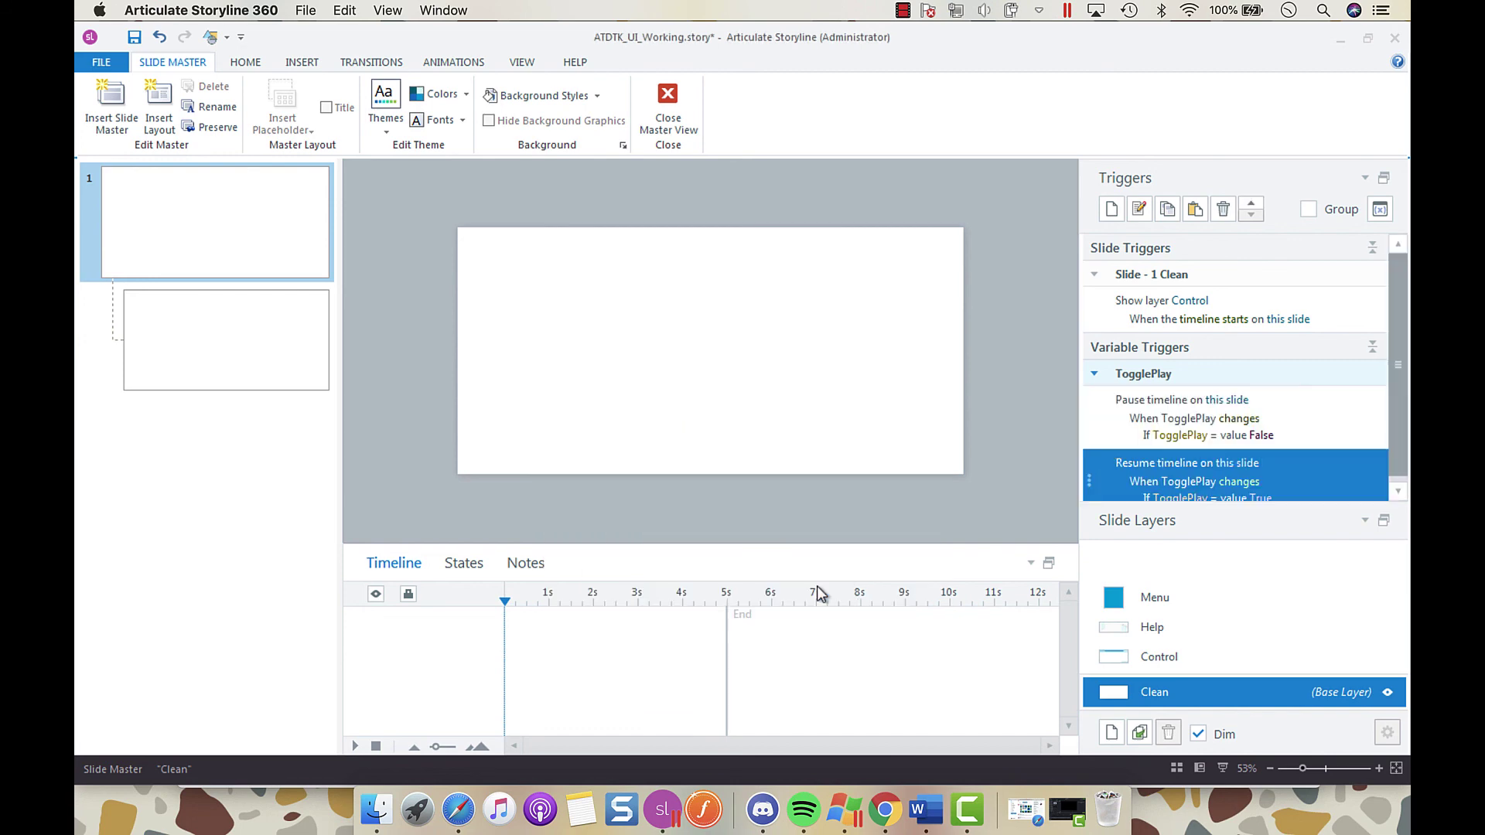
click(1113, 669)
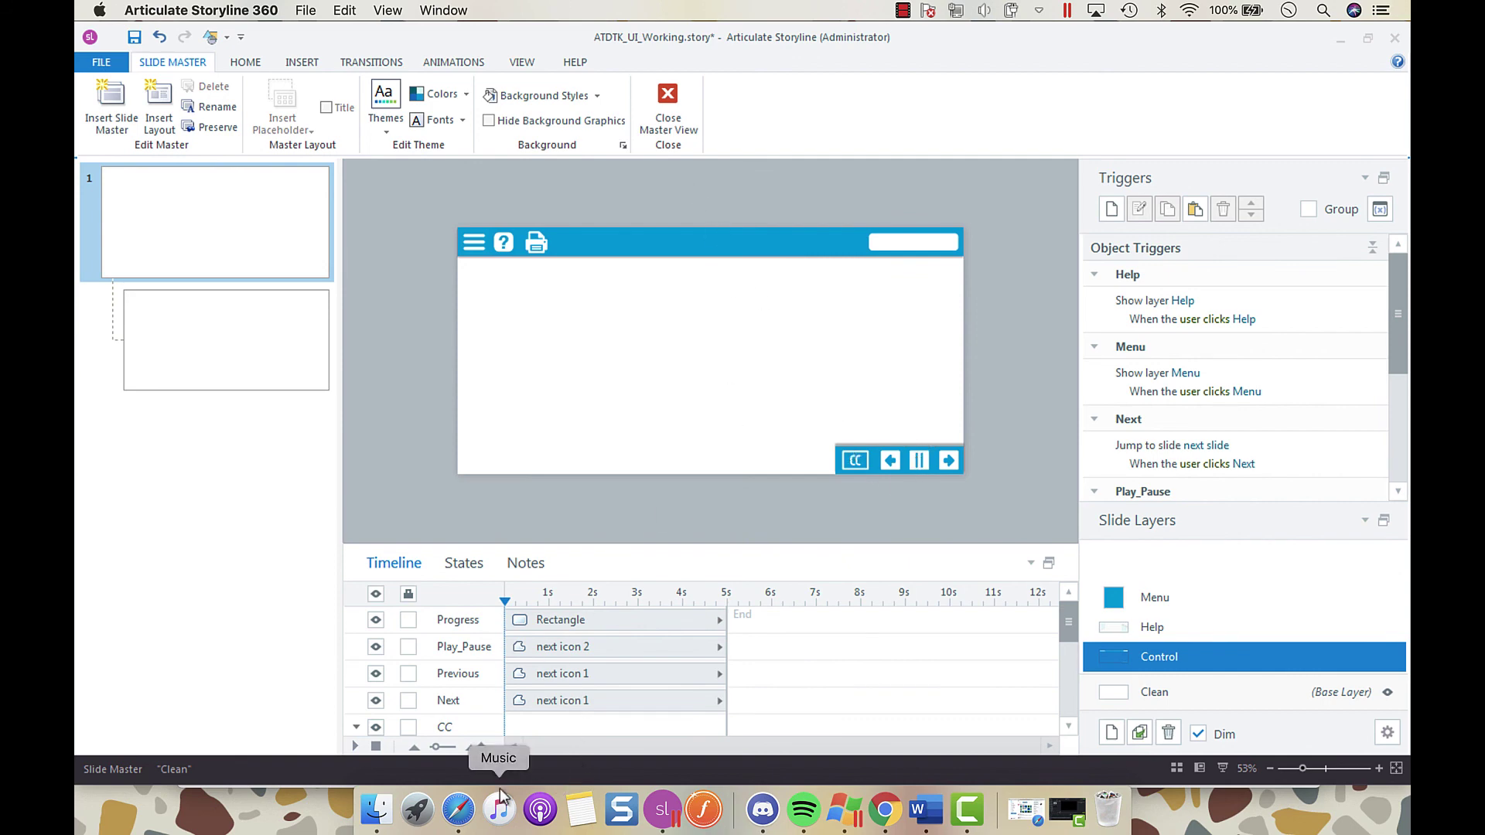
Switch to the finished course in Chrome and test its next-slide and pause controls
click(885, 810)
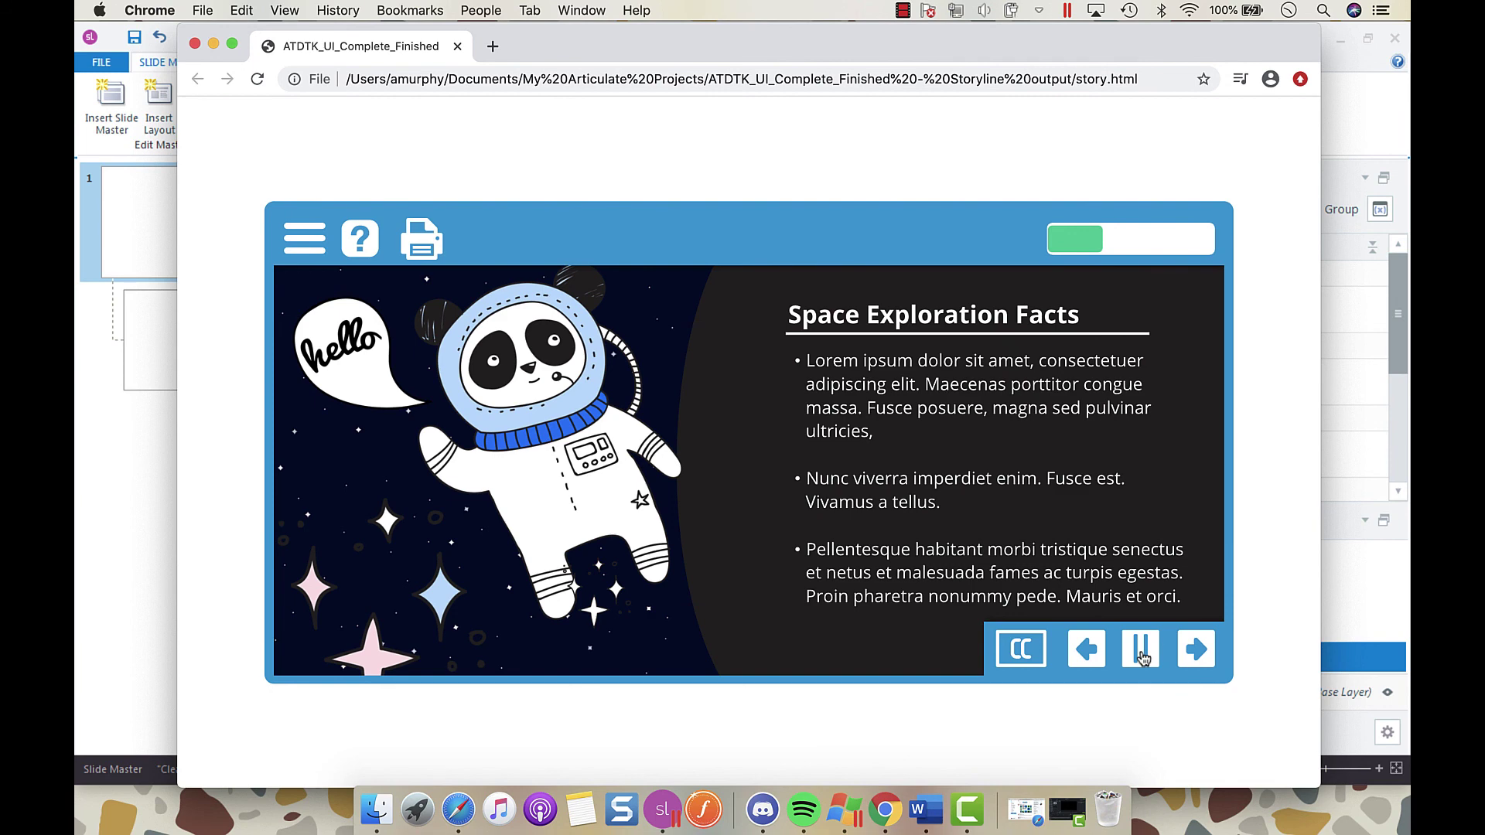
click(1202, 658)
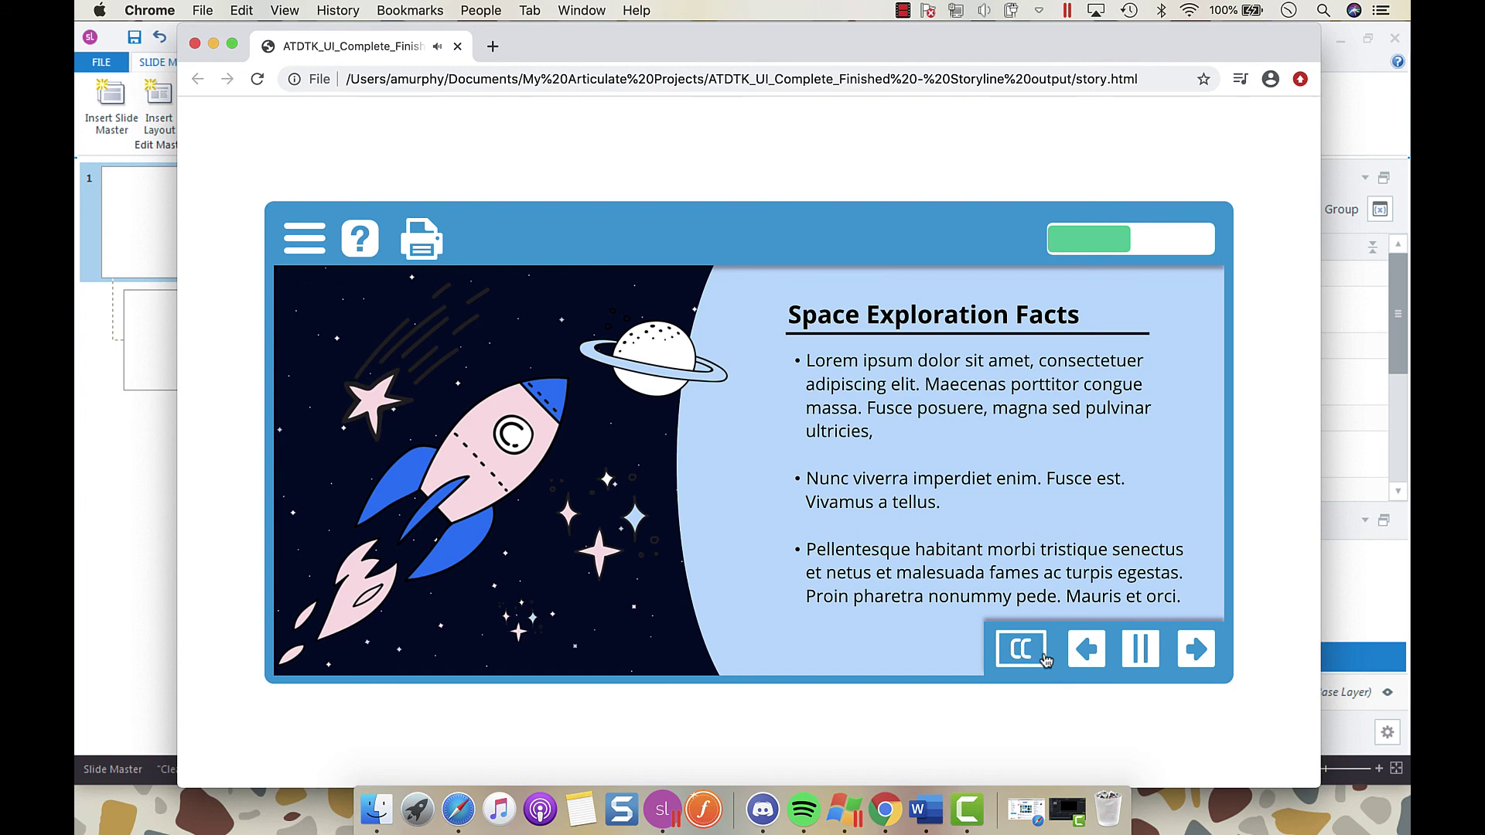
click(1143, 650)
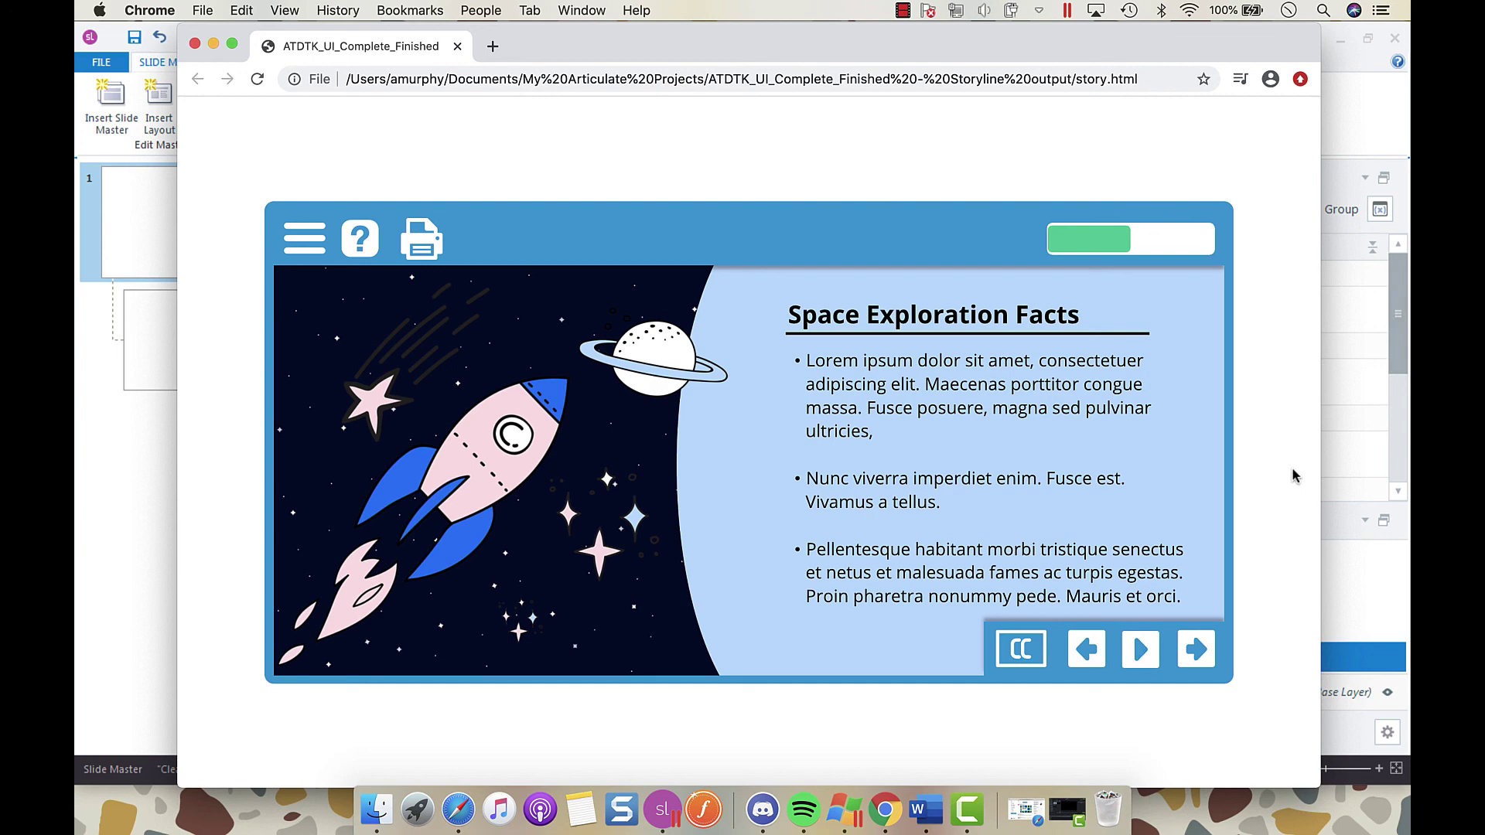